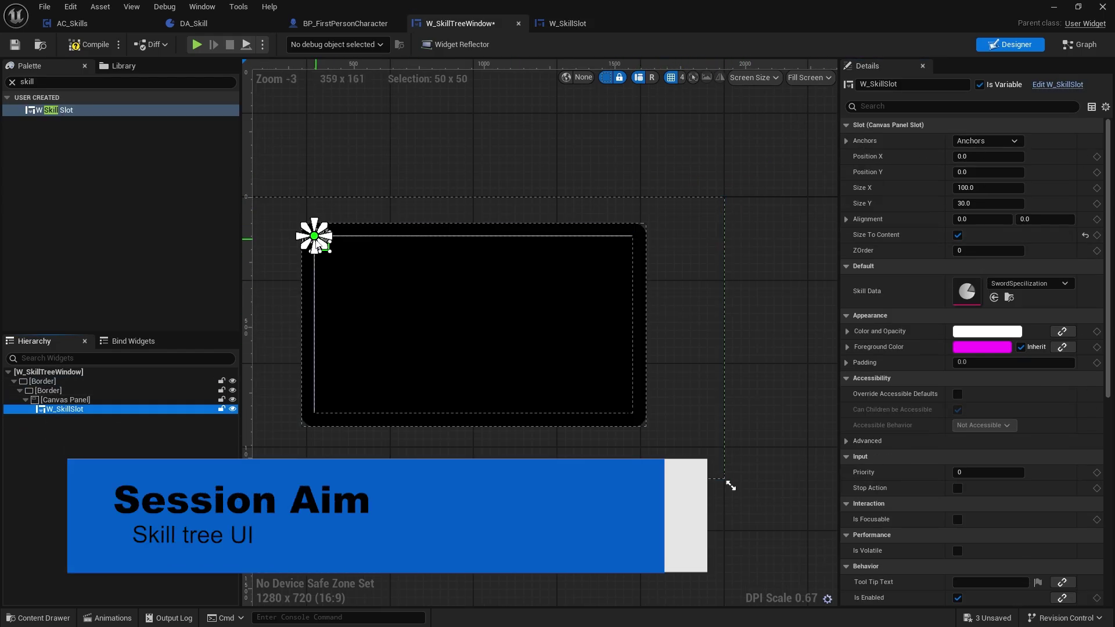
Step: Change the anchor preset of the W_SkillSlot widget inside the canvas panel
left_click(987, 141)
left_click(1013, 209)
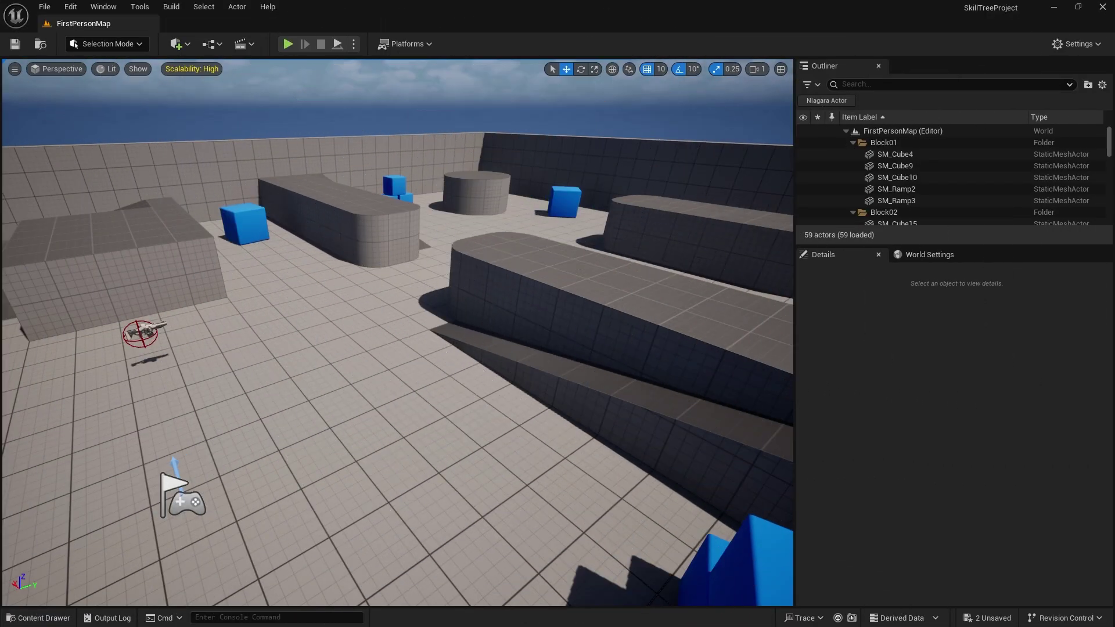
Step: Browse the project content to the UI folder inside Skilltree
left_click(38, 618)
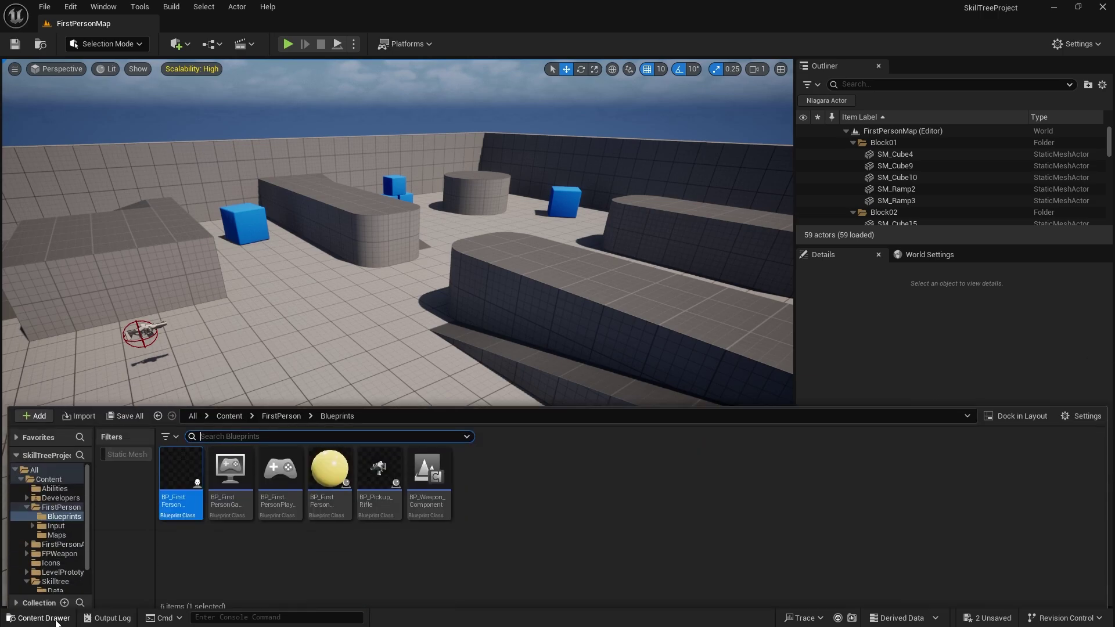
left_click(290, 411)
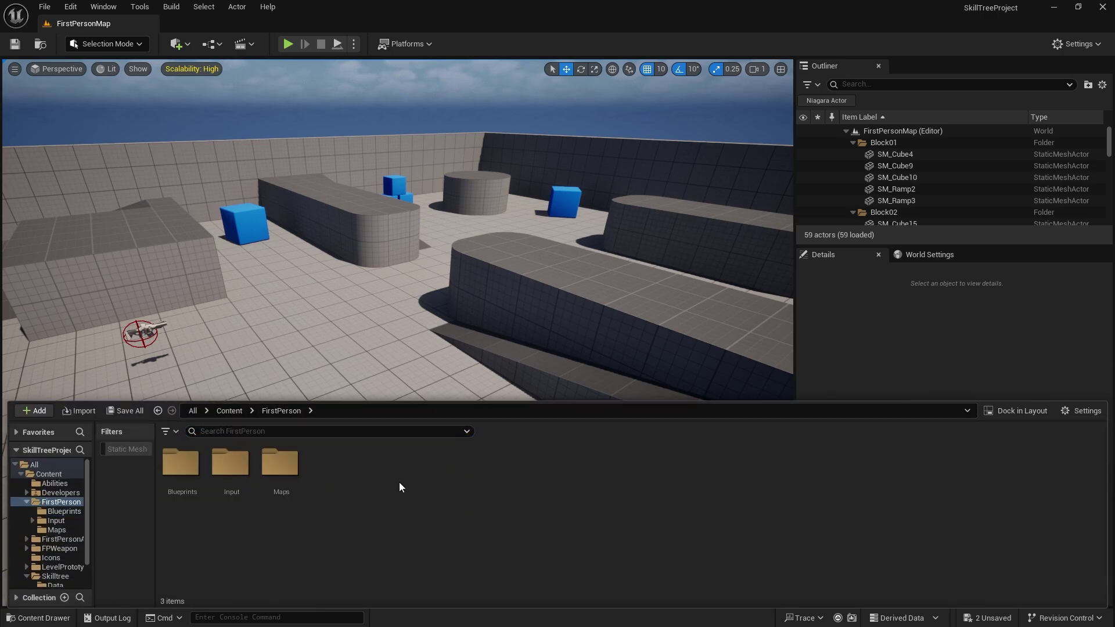
left_click(238, 410)
double_click(527, 465)
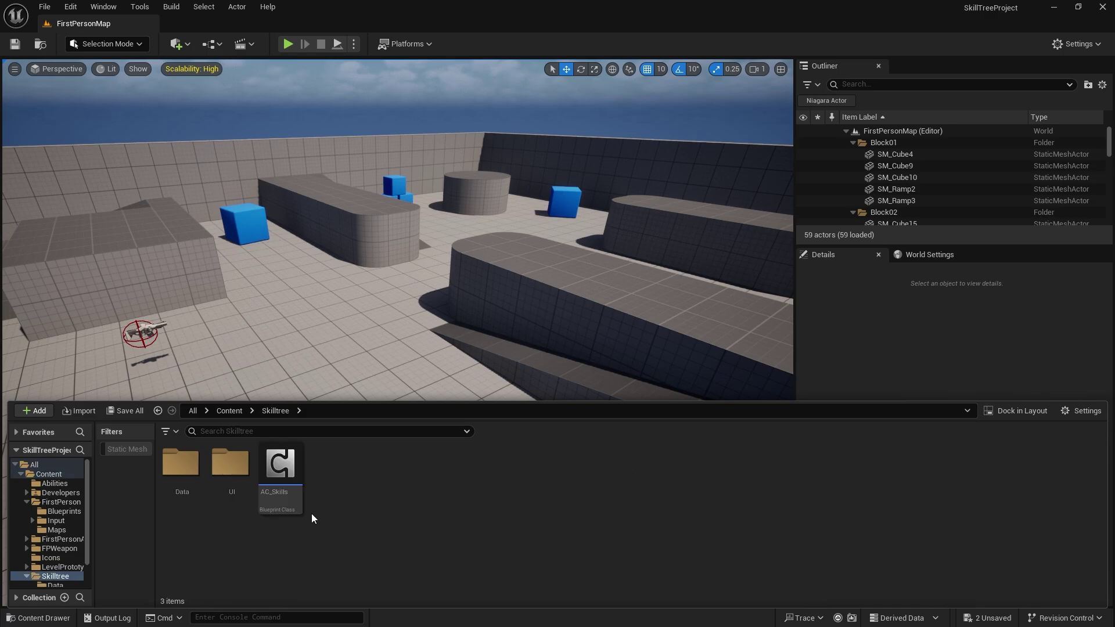
double_click(231, 465)
Step: Create a Widget Blueprint with User Widget as parent class in the UI folder and name it W_SkillTreeWindow
right_click(323, 499)
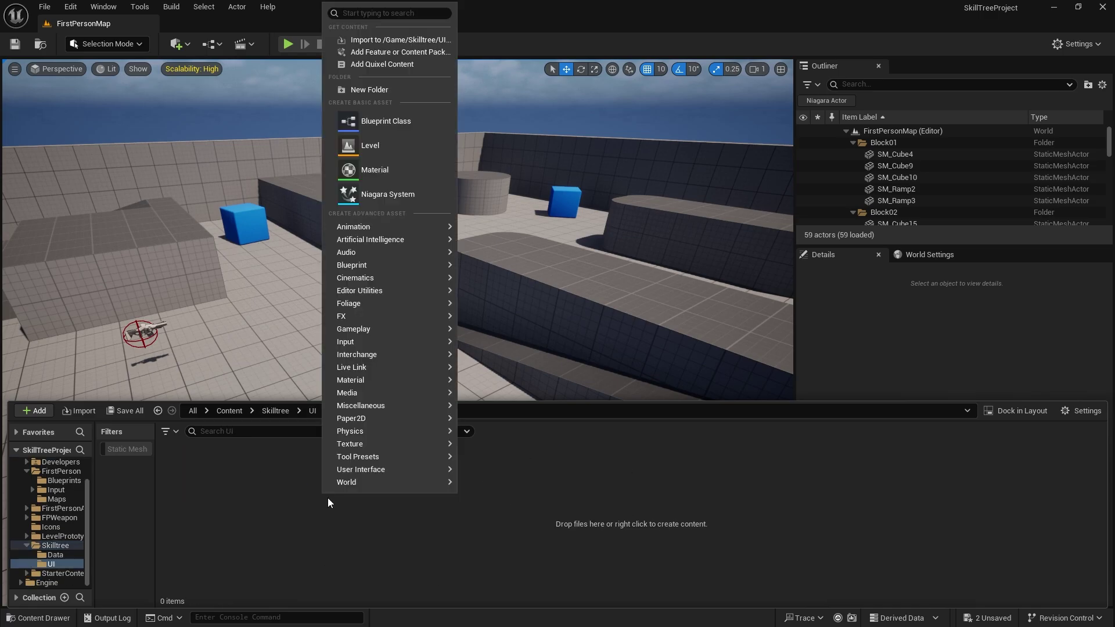
mouse_move(378, 468)
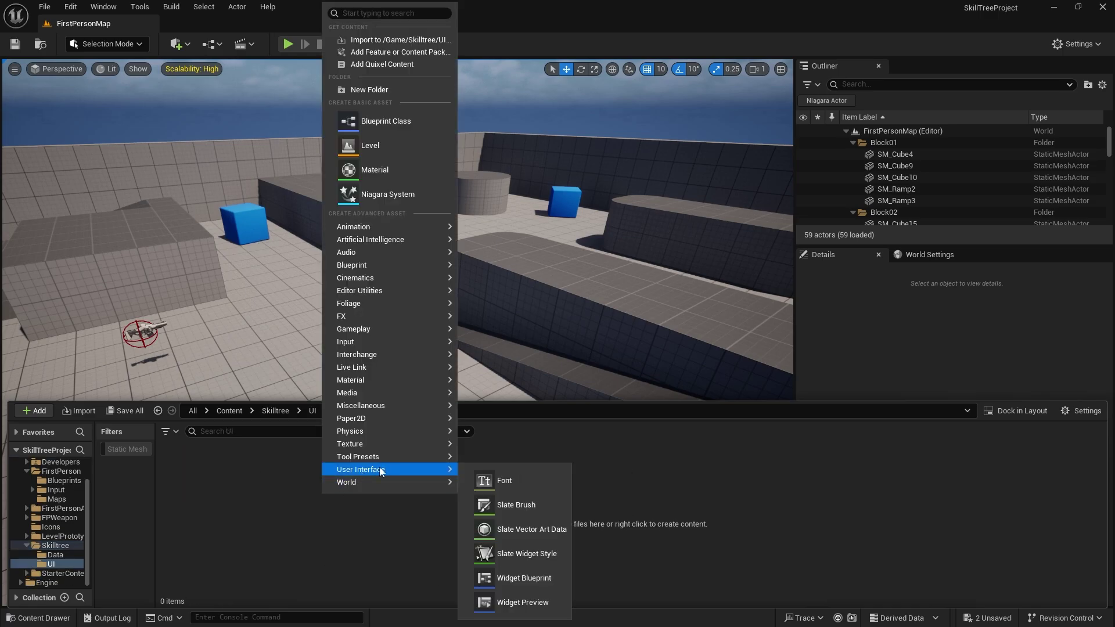
left_click(526, 580)
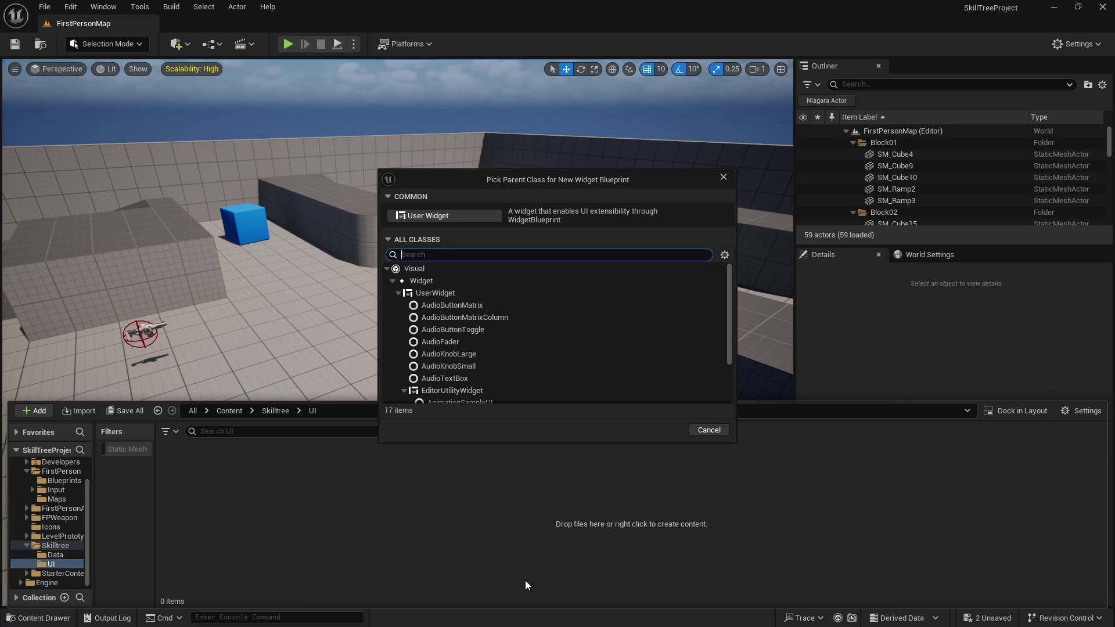
left_click(469, 216)
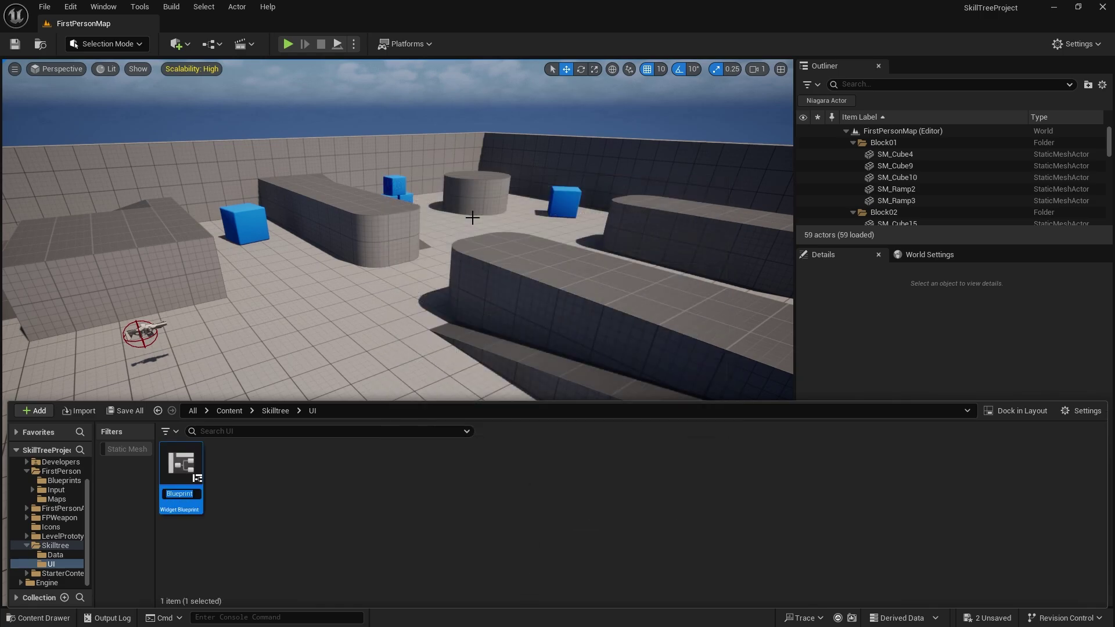
type("Window")
key("Return")
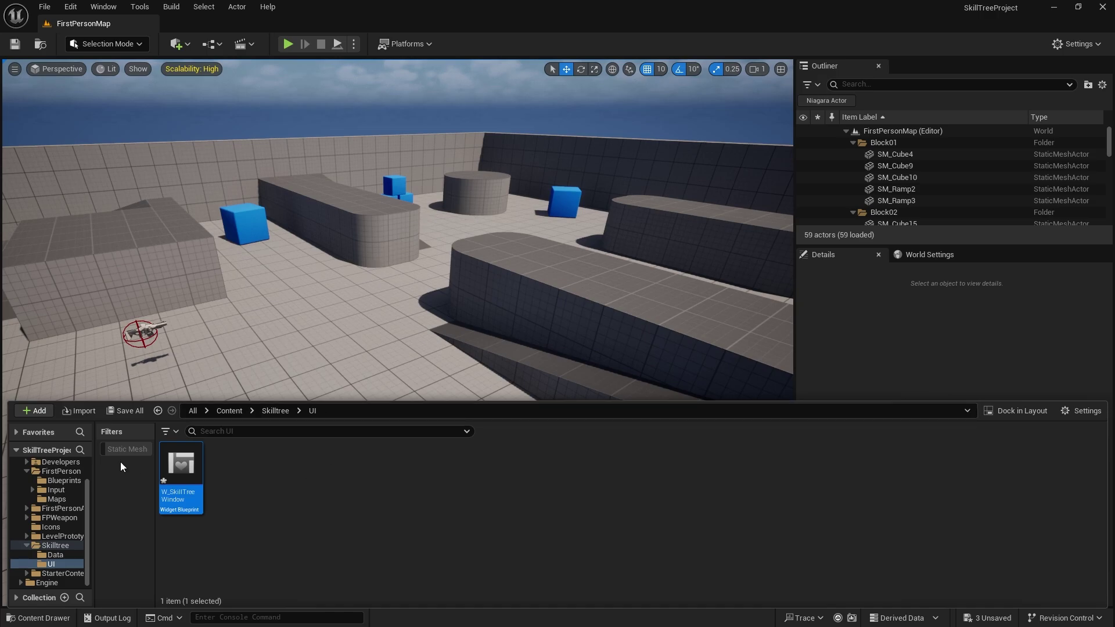
Step: Open W_SkillTreeWindow for editing and add a Border as its root widget
double_click(181, 467)
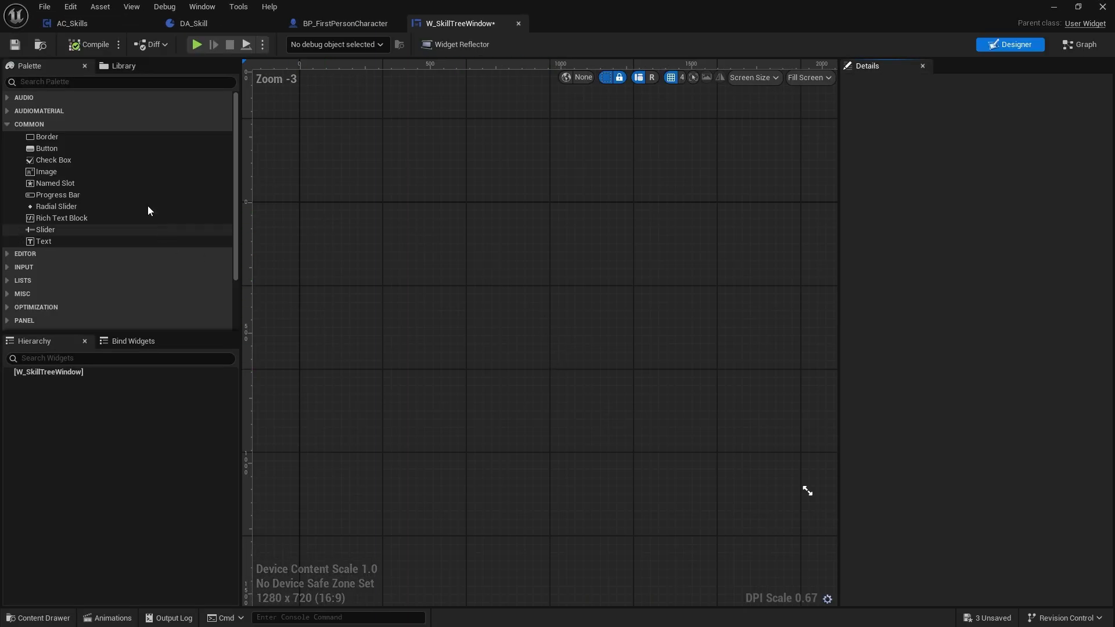
left_click(73, 82)
type("border")
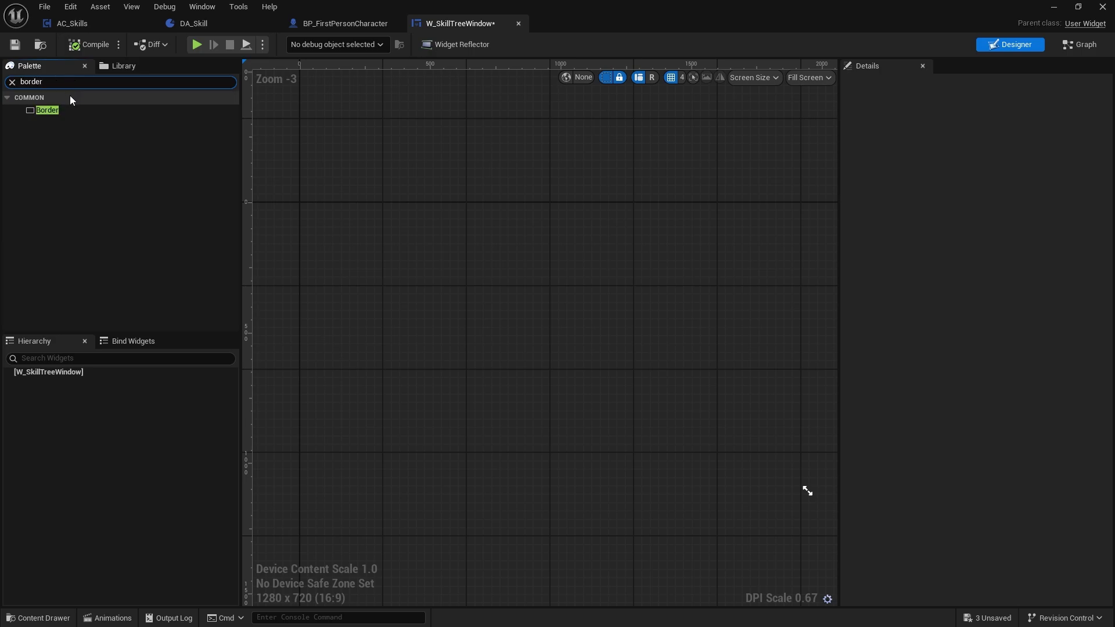
left_click_drag(47, 110, 90, 382)
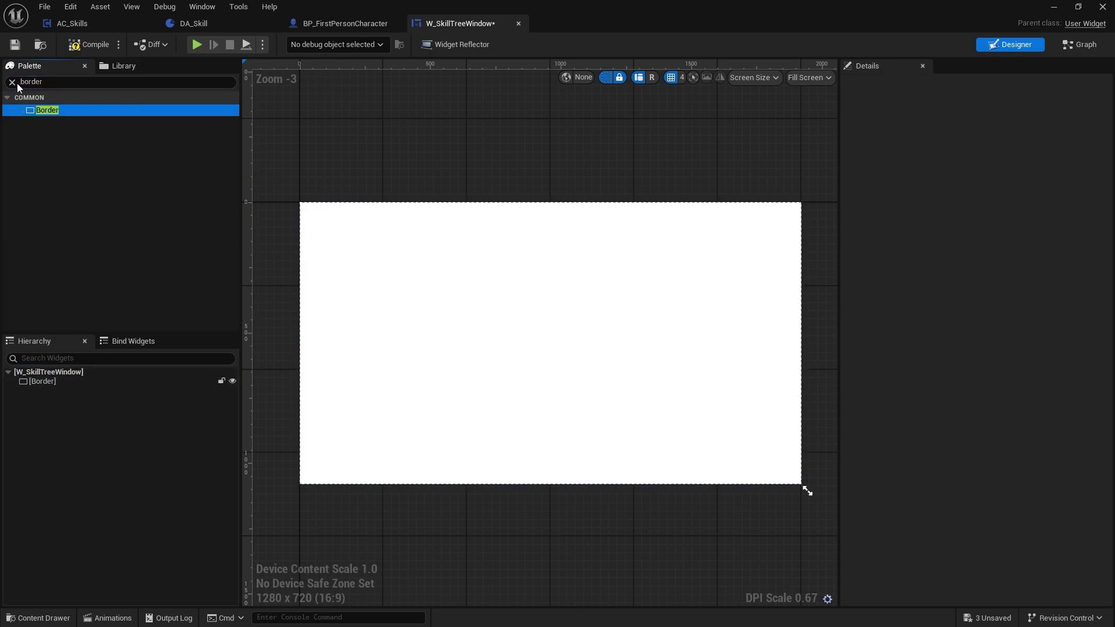
left_click(12, 82)
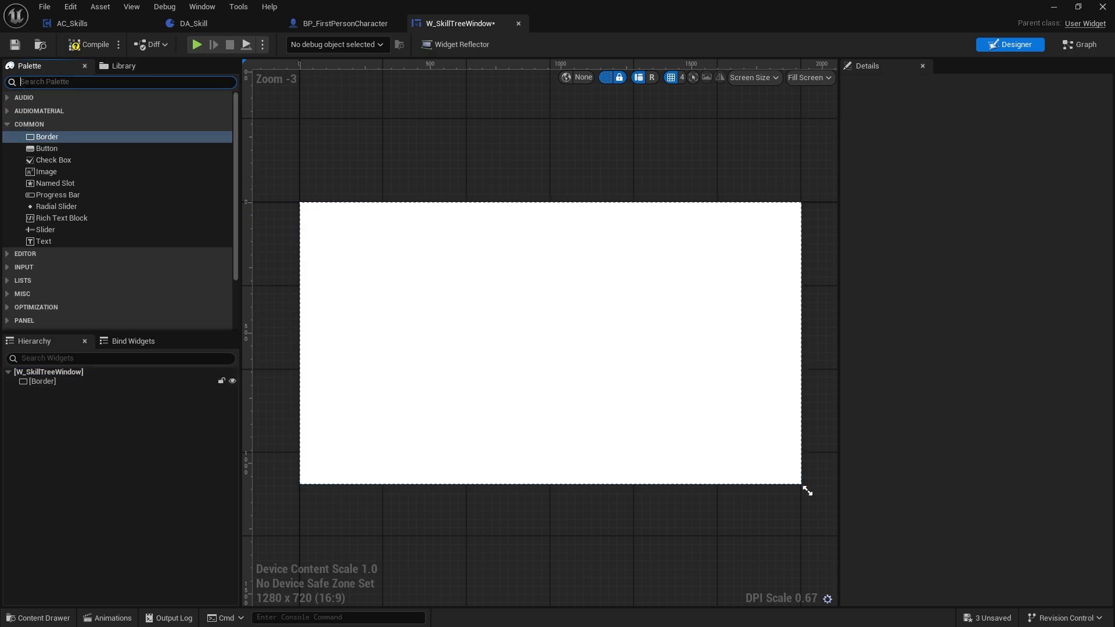
Step: Make the root Border fully transparent by reducing its brush color alpha to 0
left_click(84, 382)
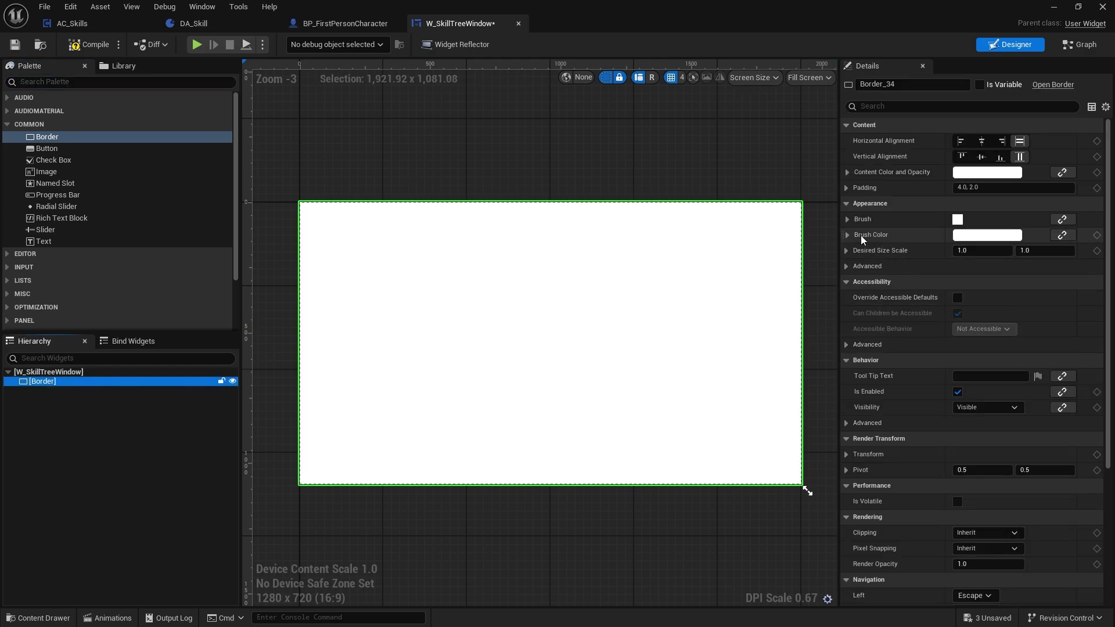
left_click(960, 241)
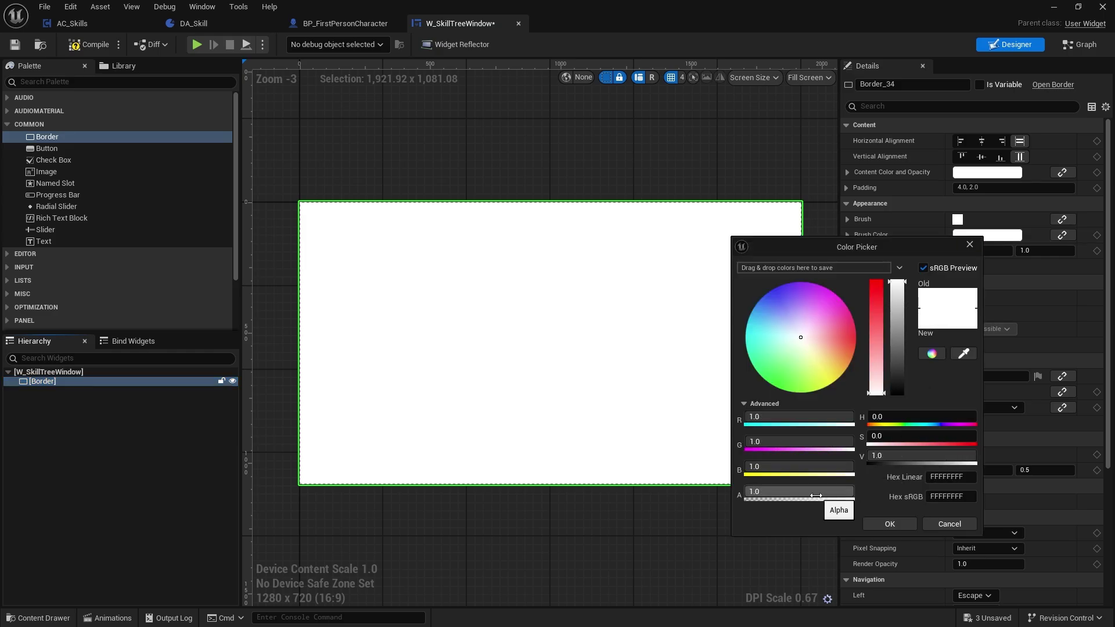
left_click_drag(836, 492, 752, 492)
left_click(890, 524)
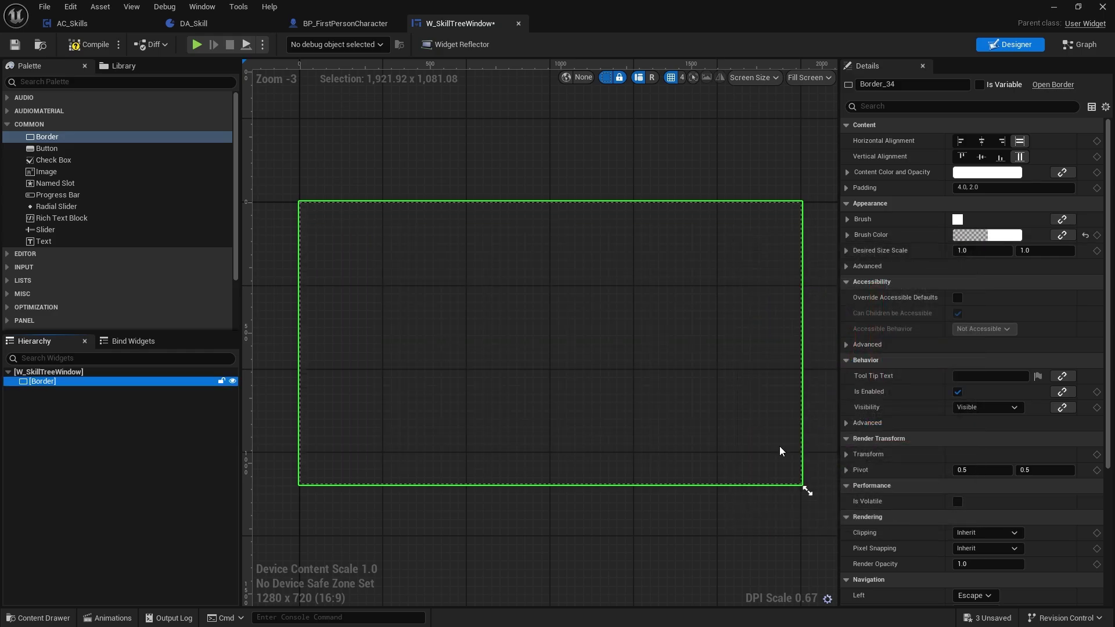
Step: Nest a second Border inside the root Border and select it
left_click(51, 383)
left_click_drag(47, 139, 52, 396)
left_click(60, 392)
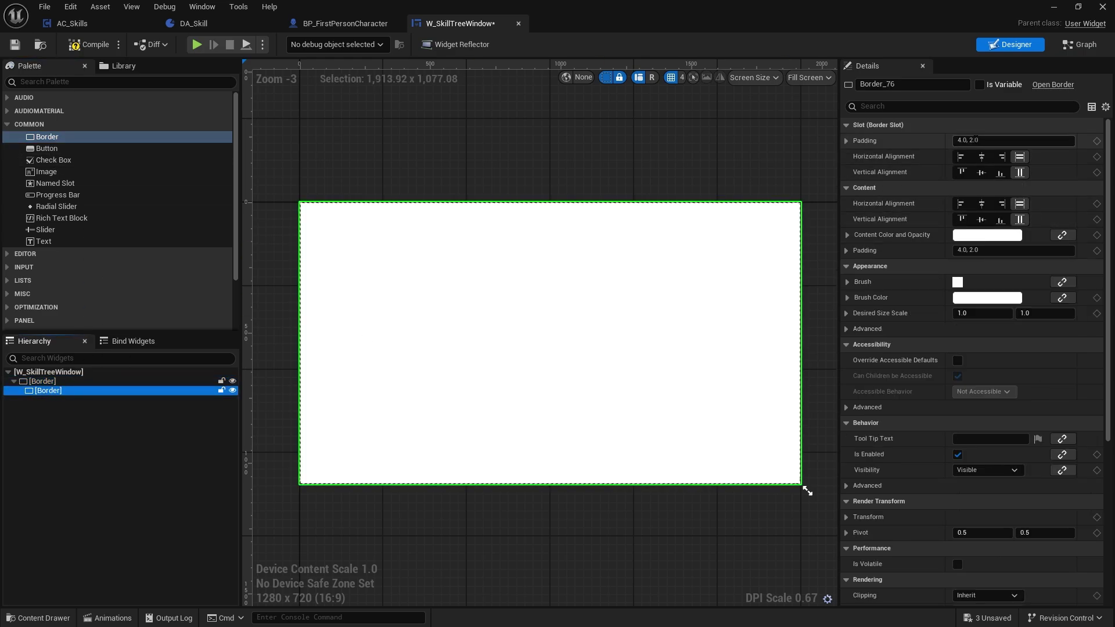
Step: Set the inner Border's slot padding to 100 on all sides, with 200 for the bottom
left_click(1027, 141)
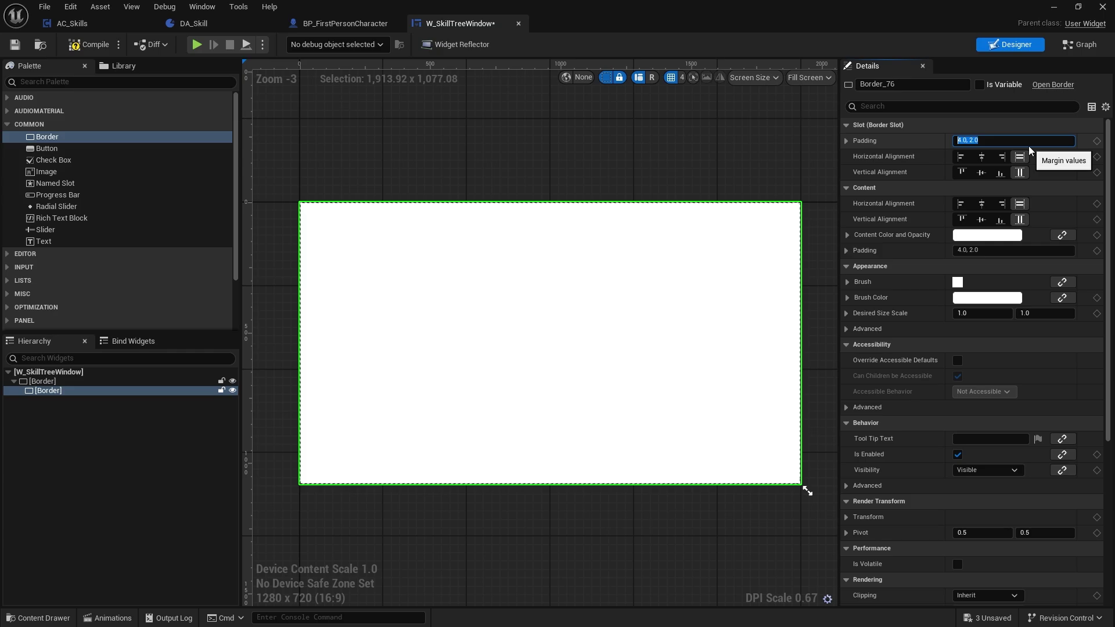
type("100")
key("Return")
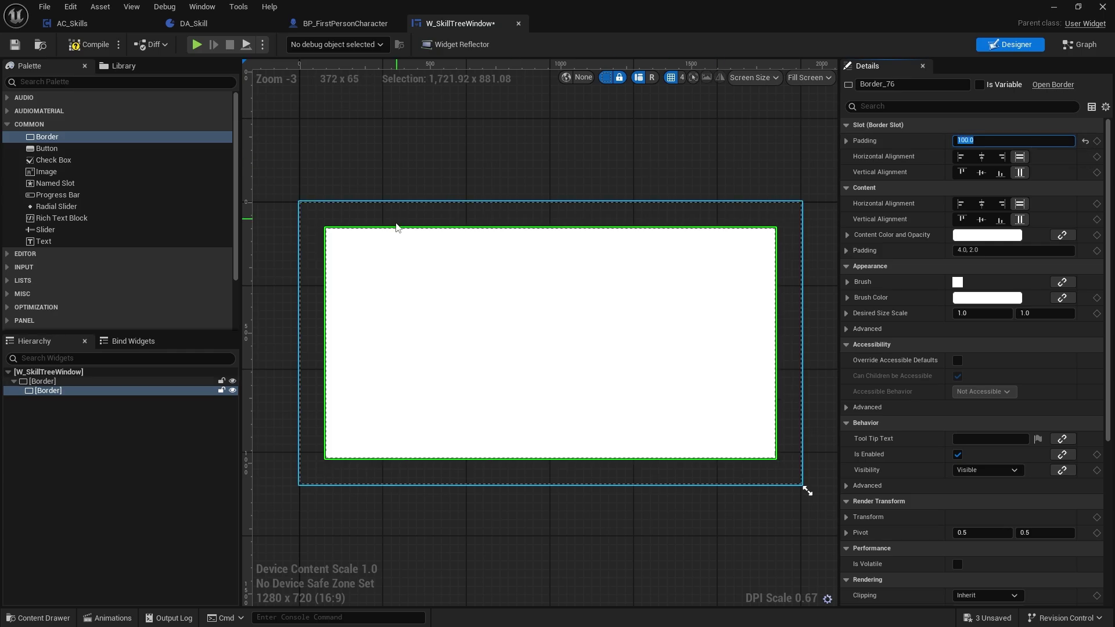
left_click(856, 145)
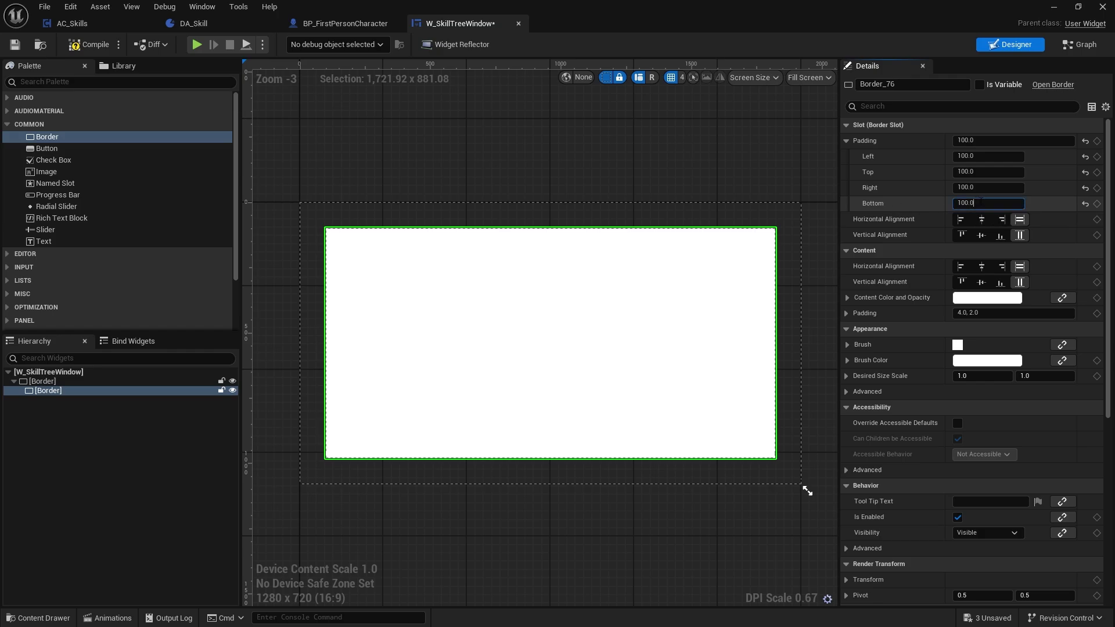
left_click(982, 203)
type("200")
key("Return")
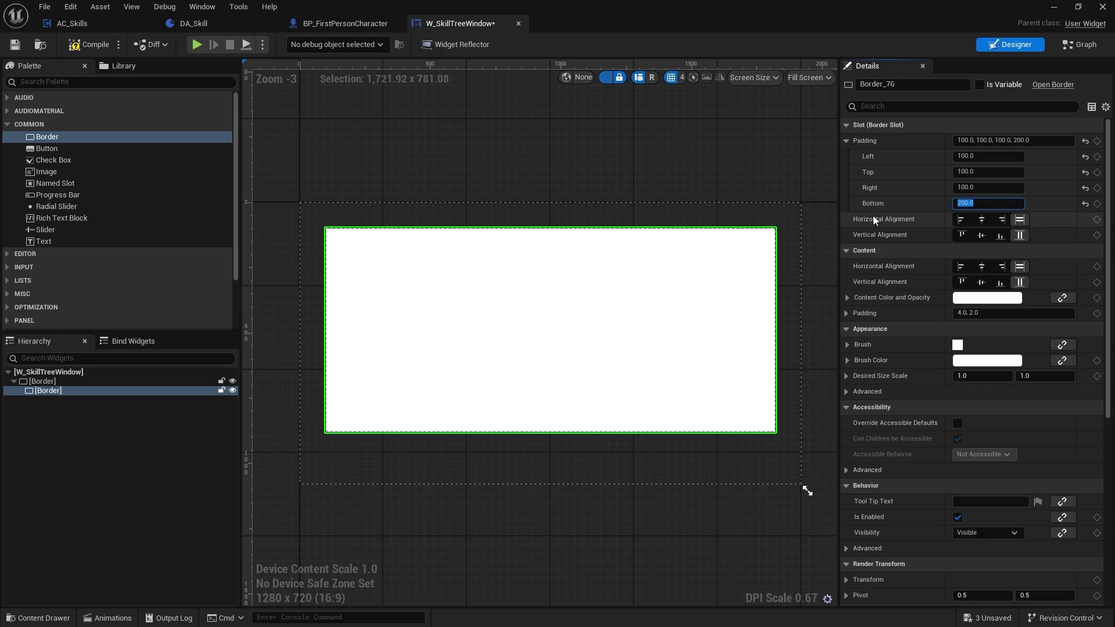
Step: Set the inner Border's slot padding to 300 on the left and right and 100 on the top
left_click(876, 159)
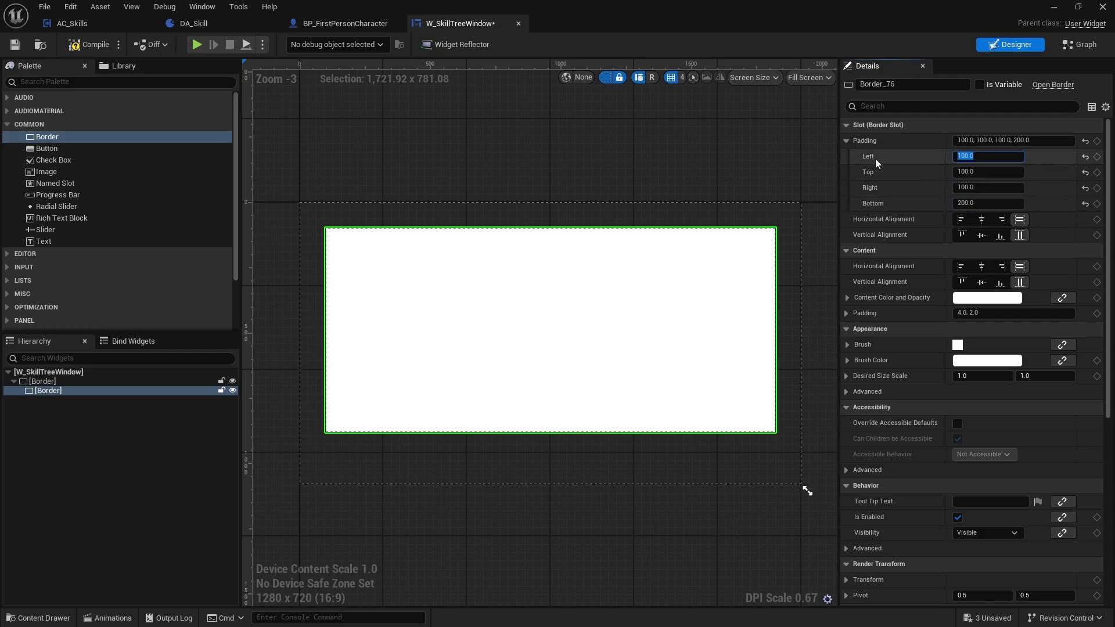
type("300")
key("Tab")
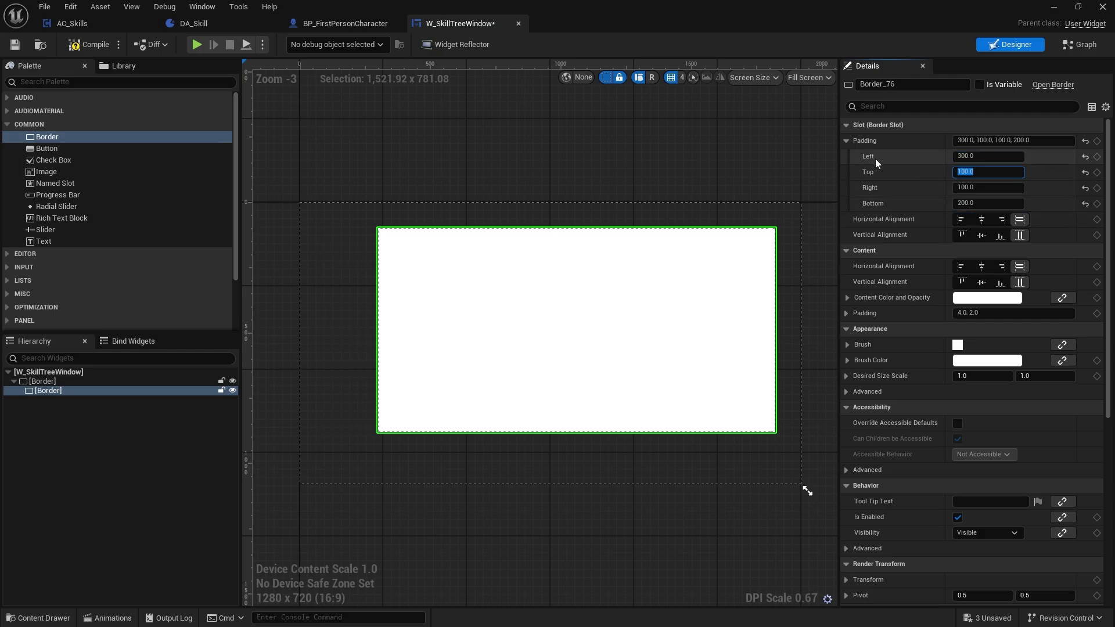
type("3")
key("Tab")
key("shift+Tab")
type("100")
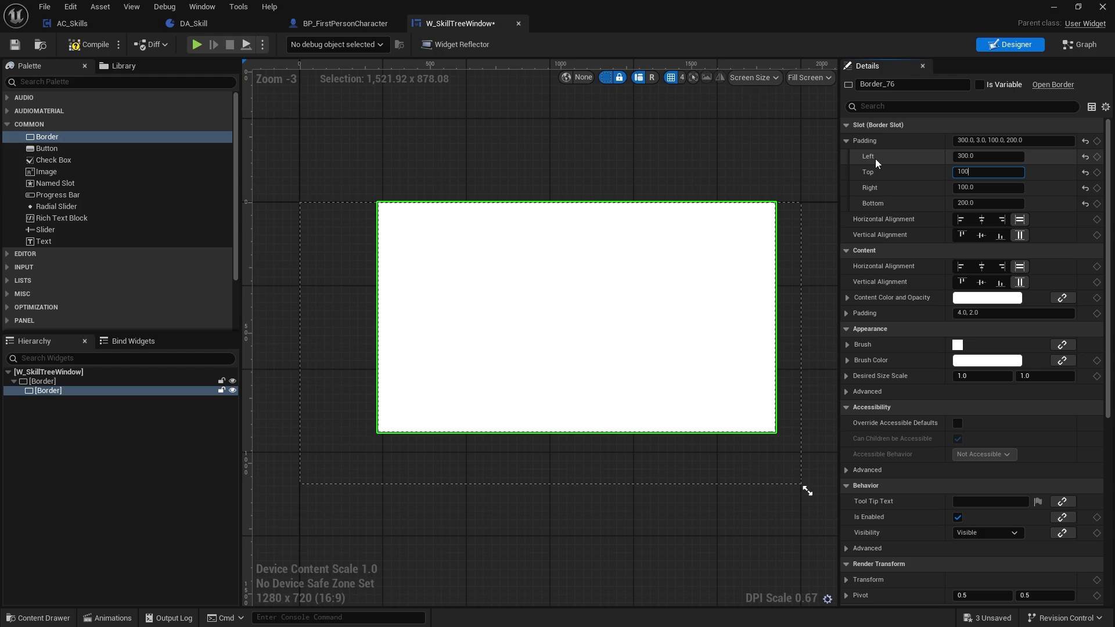
key("Tab")
type("300")
key("Return")
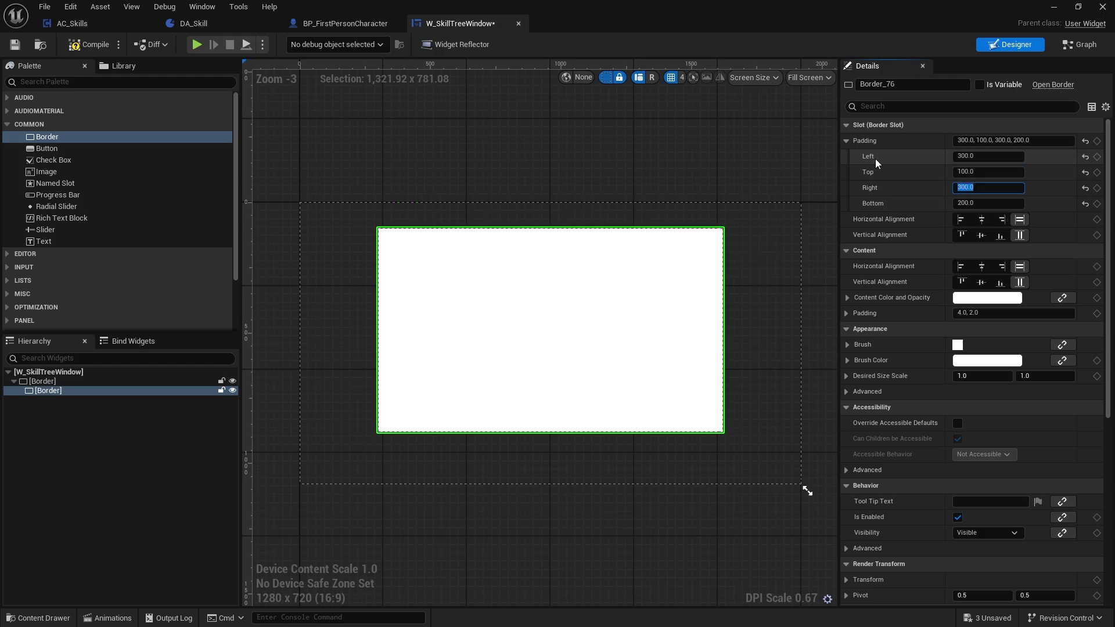
Step: Set the inner Border's brush color to opaque black
left_click(273, 372)
left_click(451, 316)
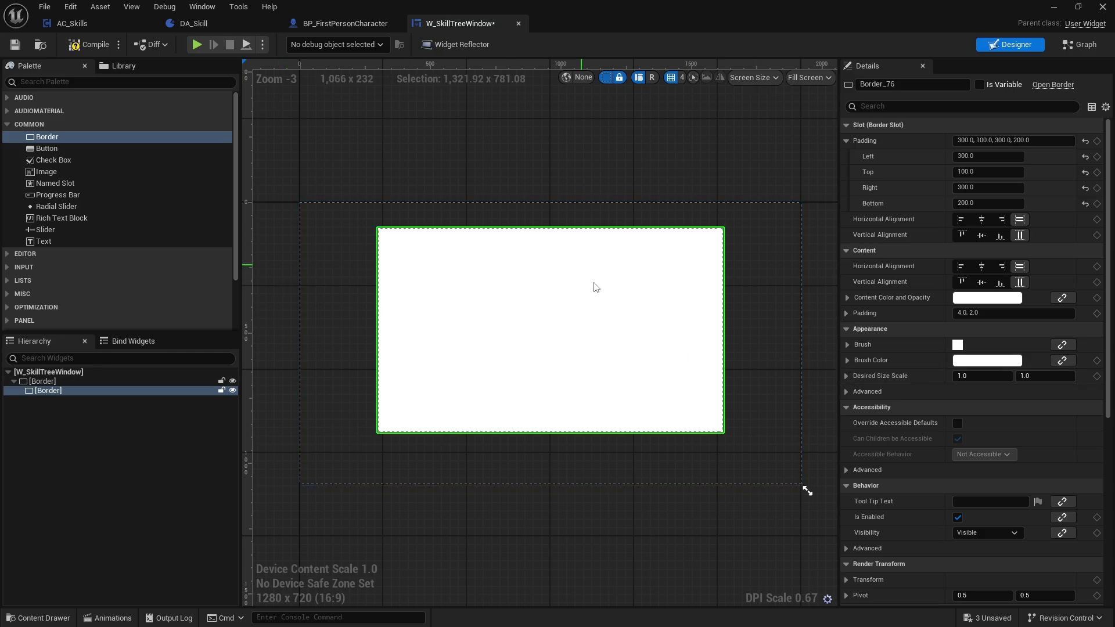
left_click(847, 361)
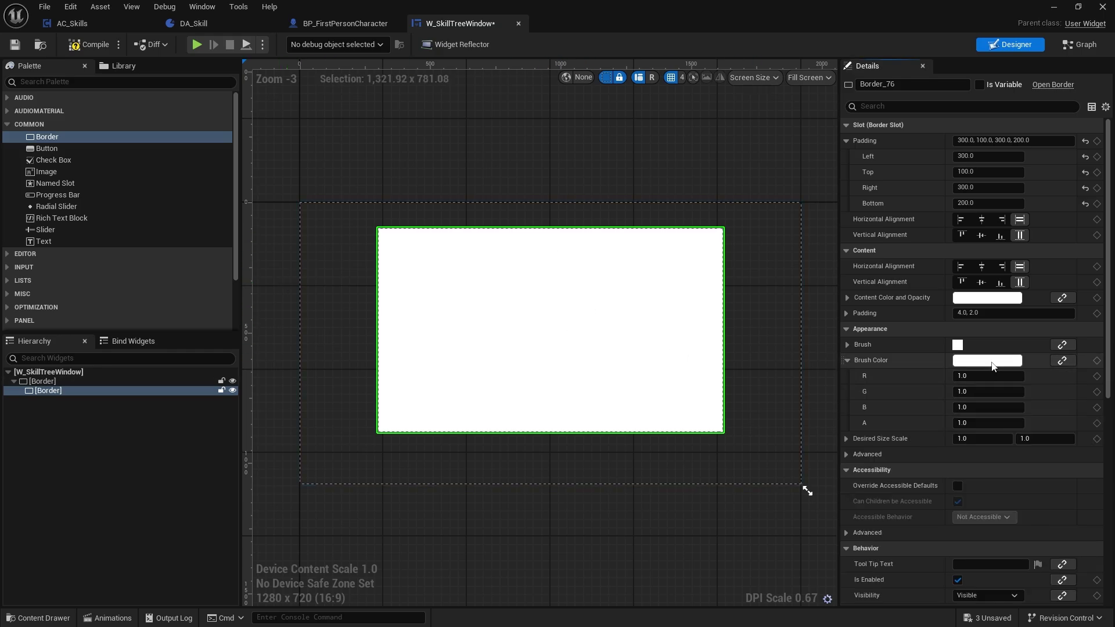
left_click(981, 361)
left_click_drag(905, 428, 904, 473)
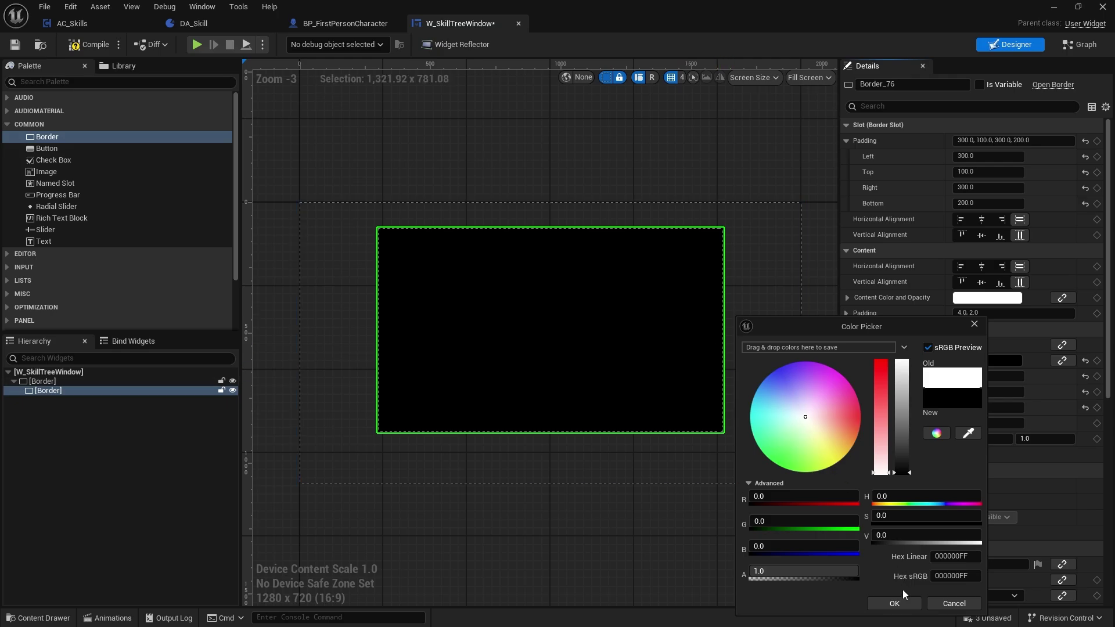
left_click(894, 603)
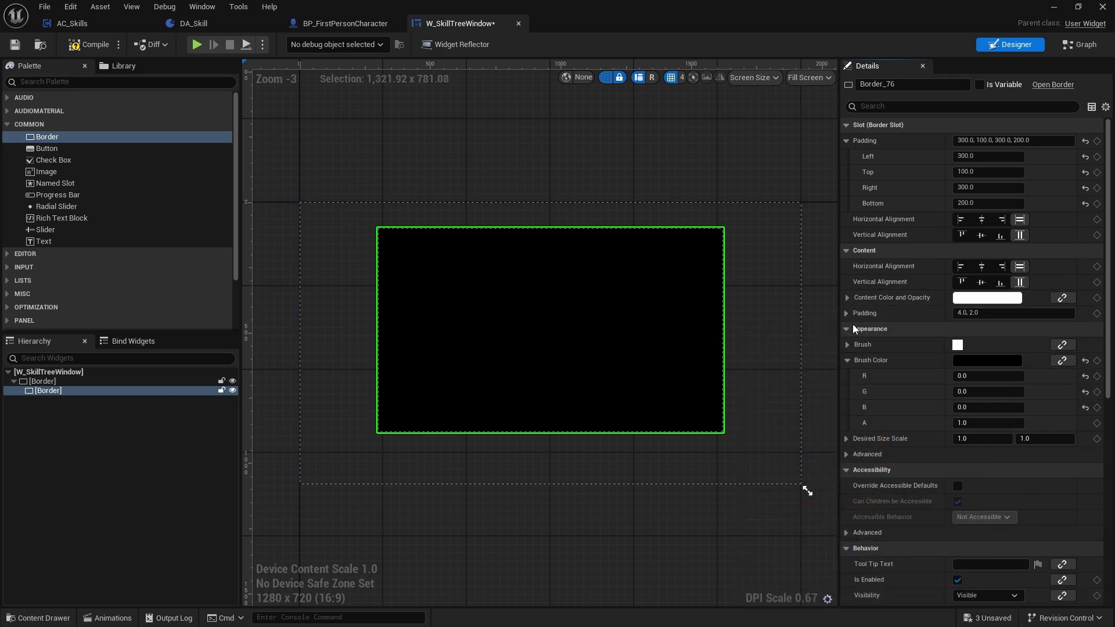
left_click(849, 361)
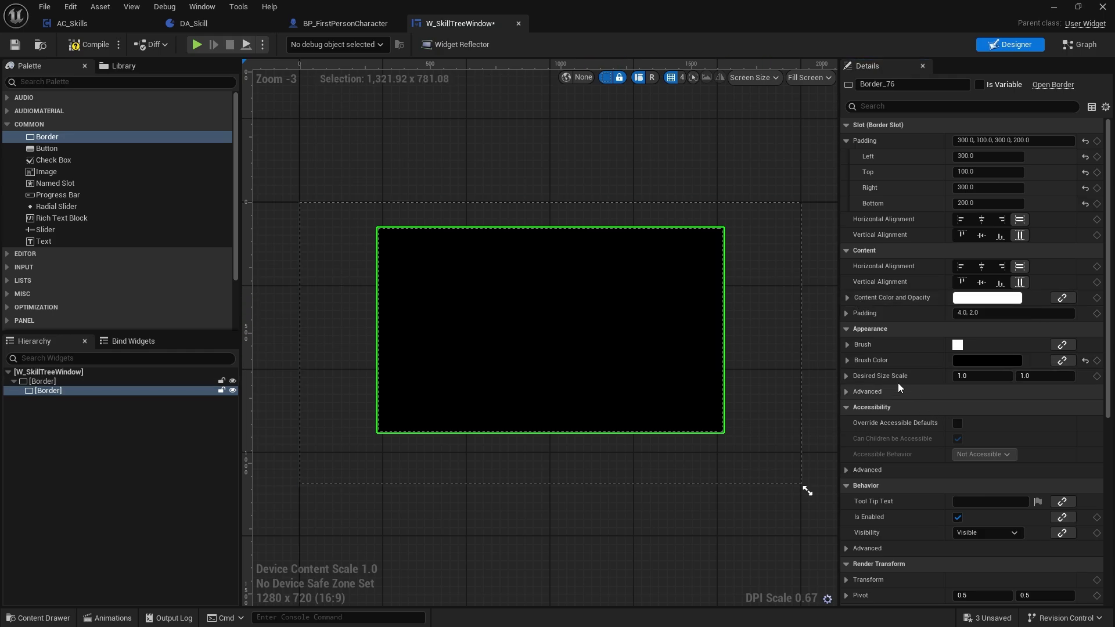
Step: Draw the inner Border's brush as a Rounded Box with the Fixed Radius rounding type
left_click(848, 346)
left_click(982, 425)
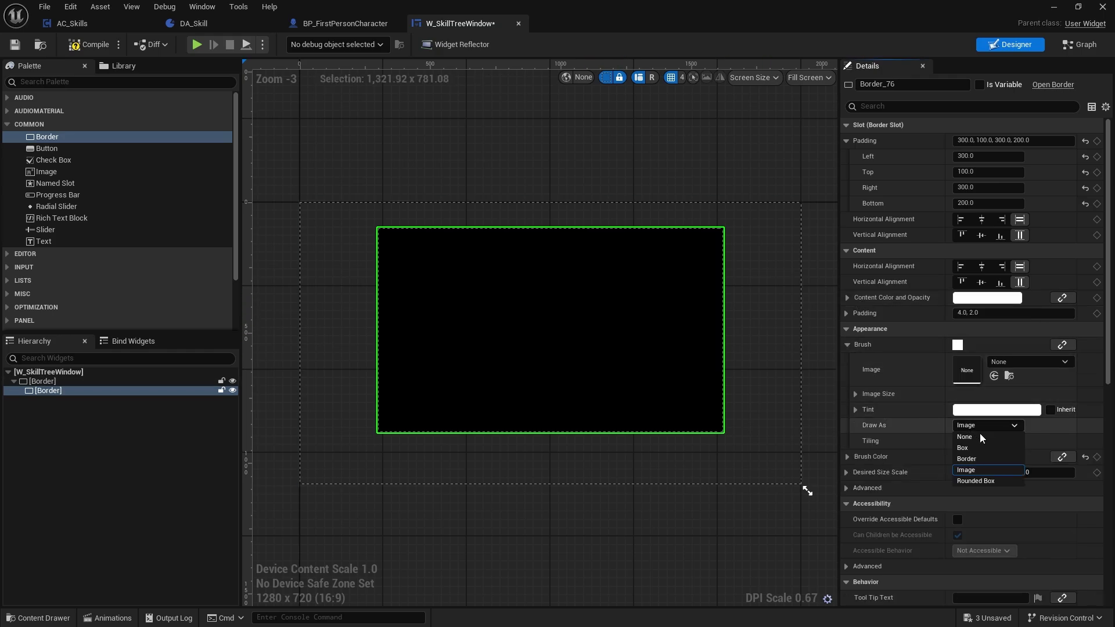
left_click(979, 483)
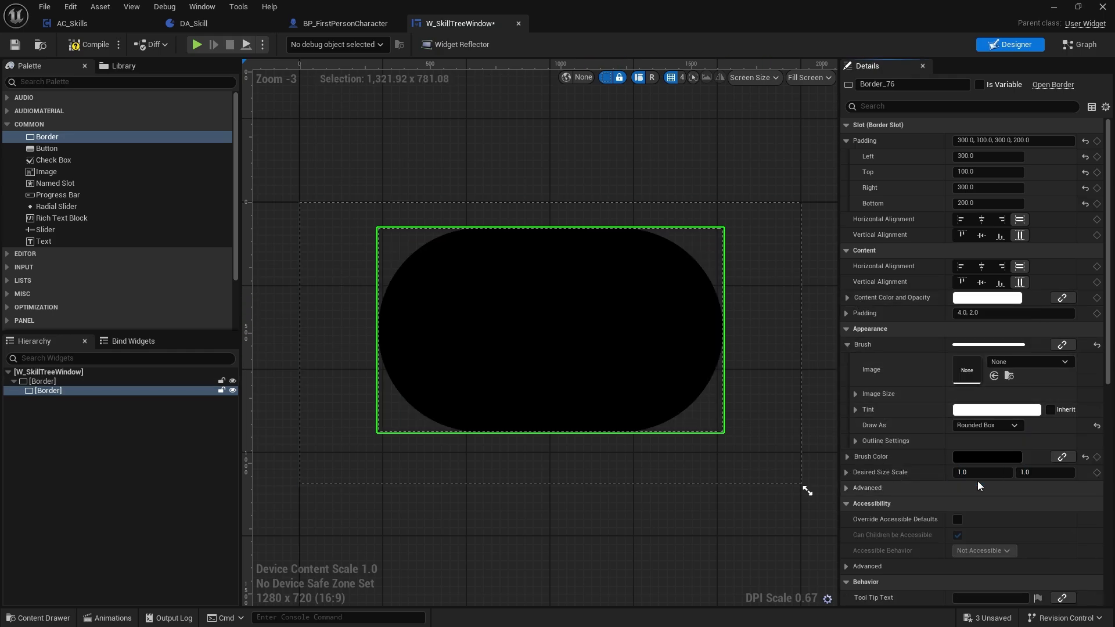
left_click(858, 441)
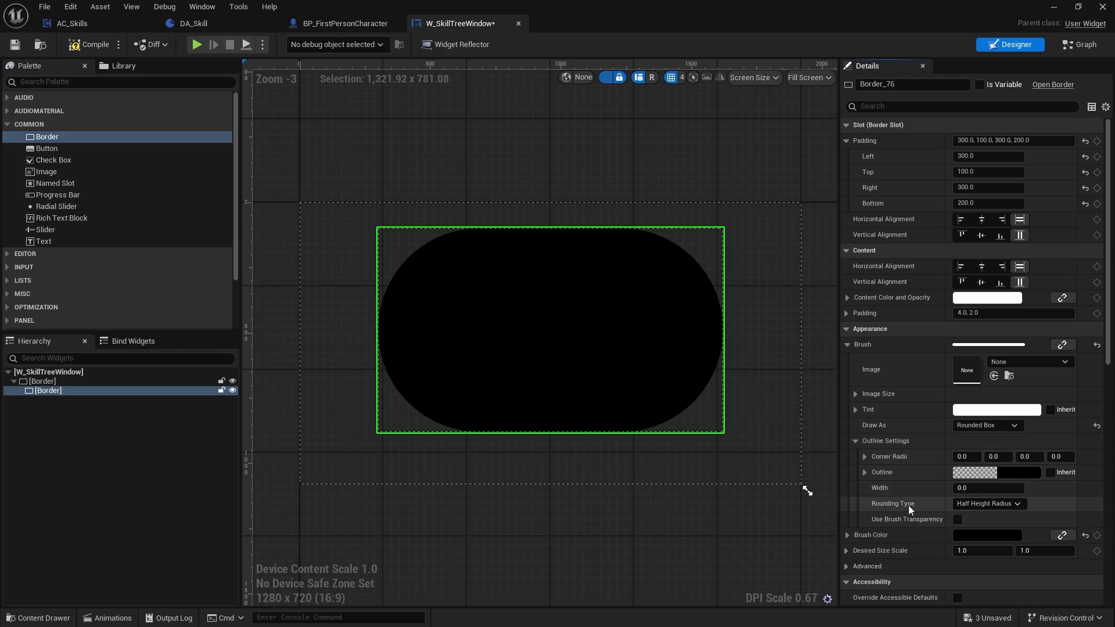
left_click(984, 515)
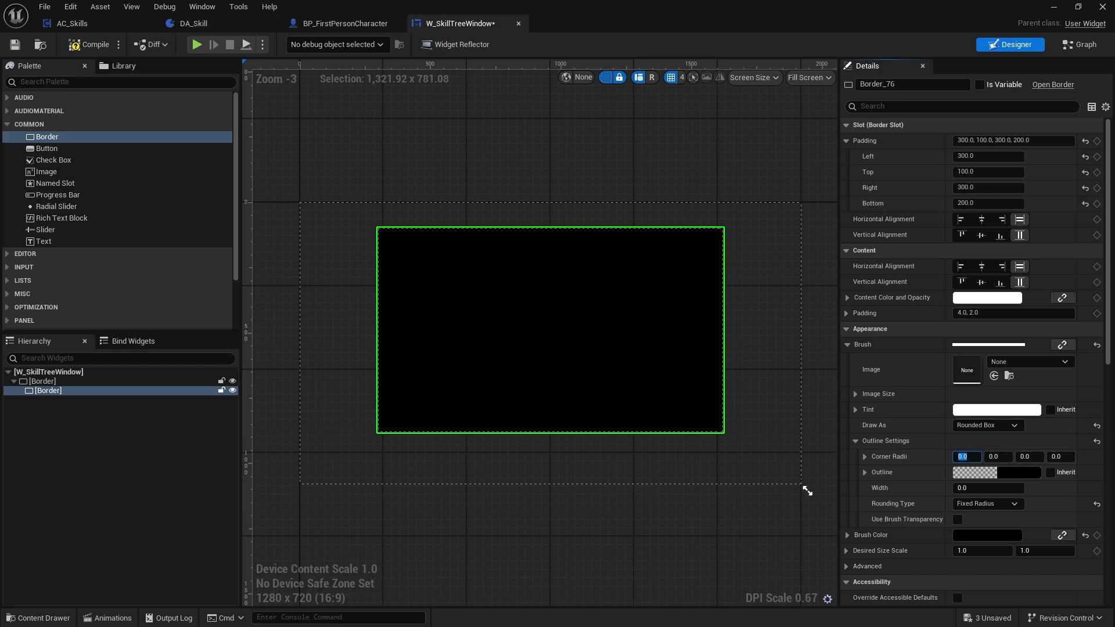
Step: Set all four corner radii of the inner Border's outline to 50
key("Tab")
type("50")
key("Tab")
type("50")
key("Tab")
type("50")
key("Return")
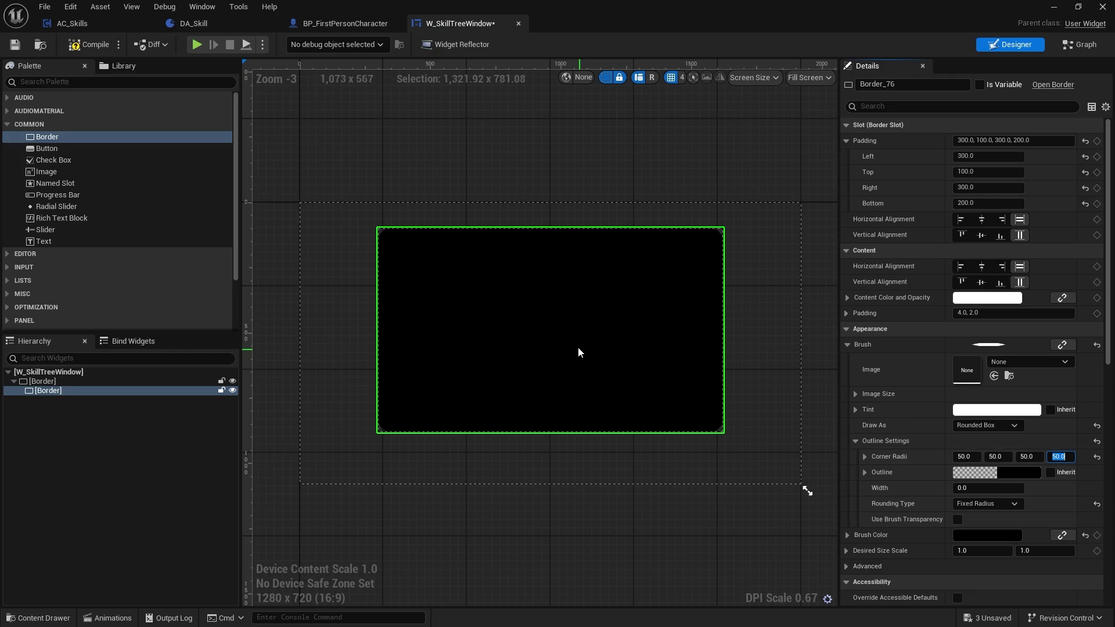
Step: Compile the widget and add a Canvas Panel inside the inner Border
left_click(674, 165)
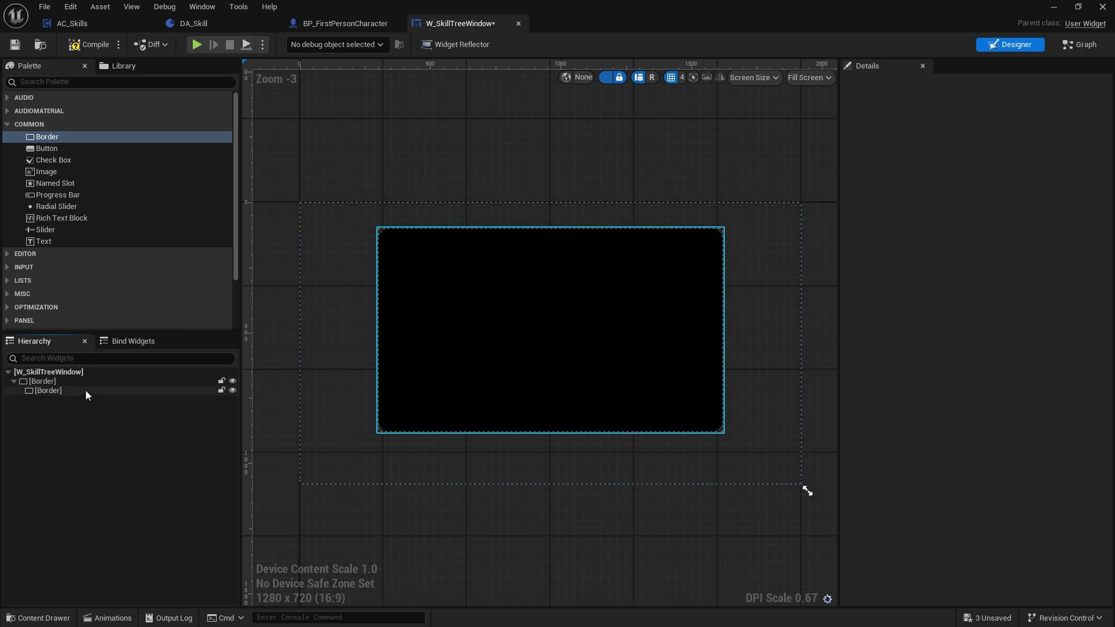
left_click(88, 44)
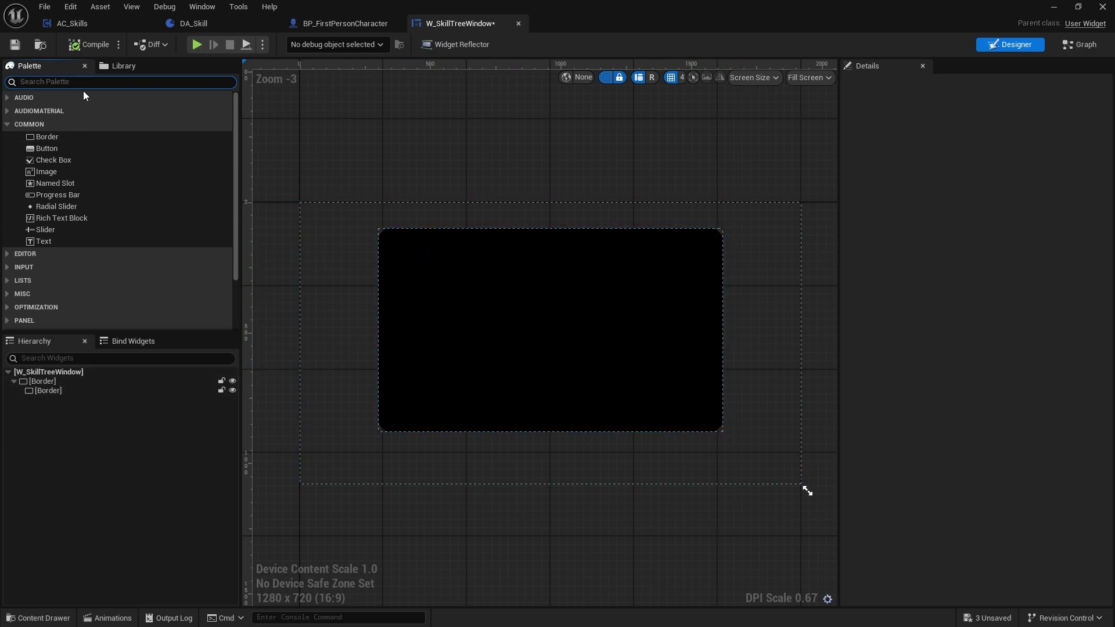
type("canvas")
left_click_drag(58, 110, 57, 401)
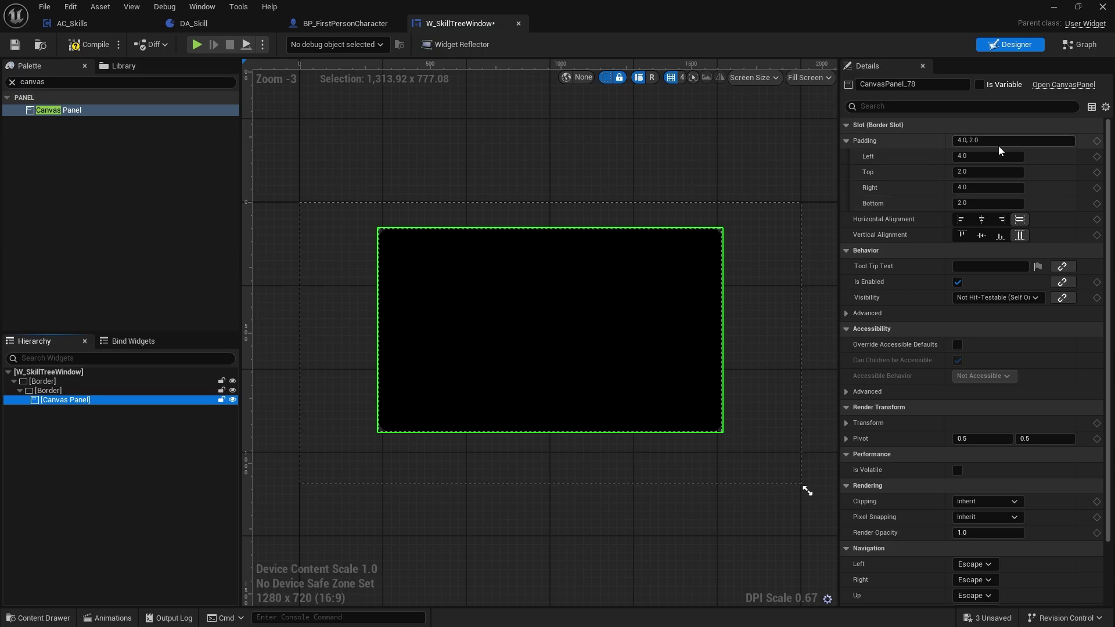
Step: Set the Canvas Panel's slot padding to 50 on all sides
left_click(999, 142)
type("20")
key("Return")
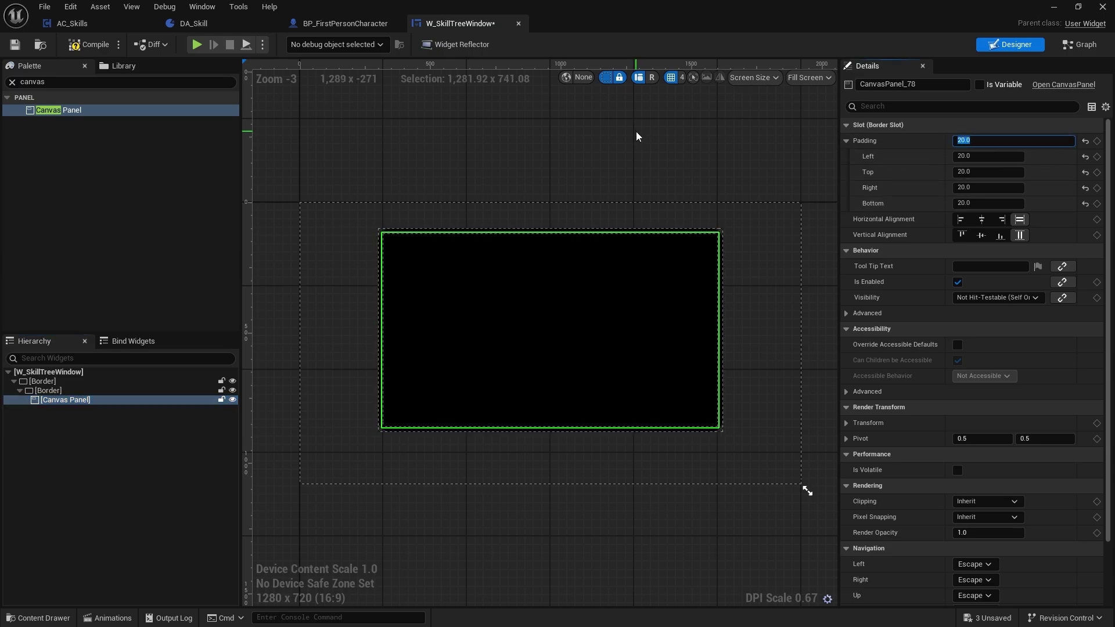
type("50")
key("Return")
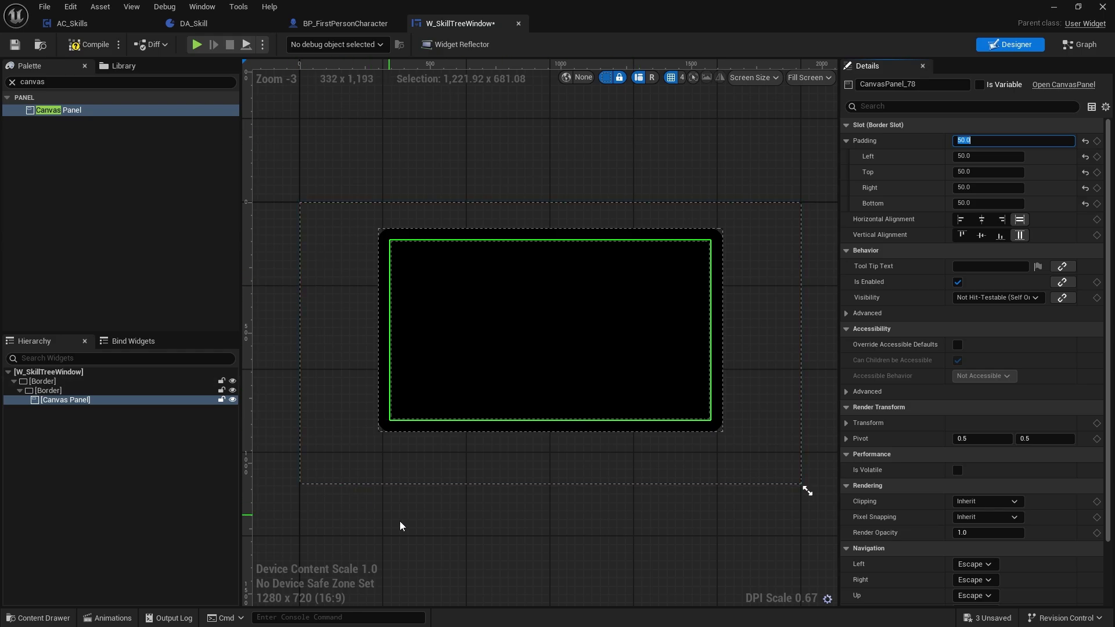
Step: Compile and save the W_SkillTreeWindow widget
left_click(88, 45)
left_click(15, 45)
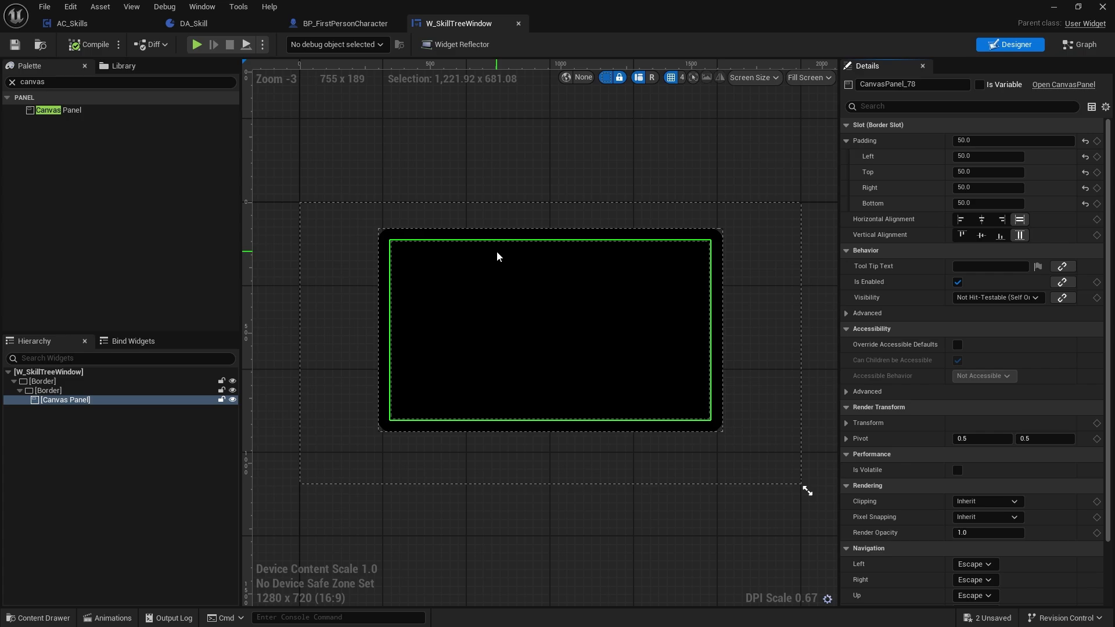
left_click(197, 501)
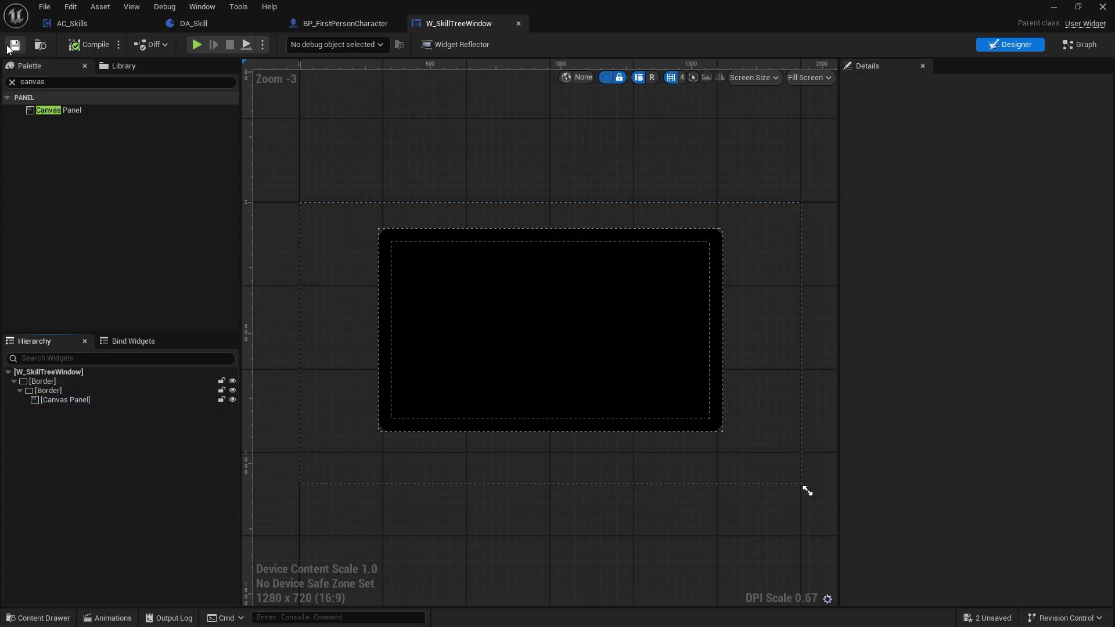
Step: Create a User Widget blueprint named W_SkillSlot in the Skilltree UI folder and open it
left_click(44, 618)
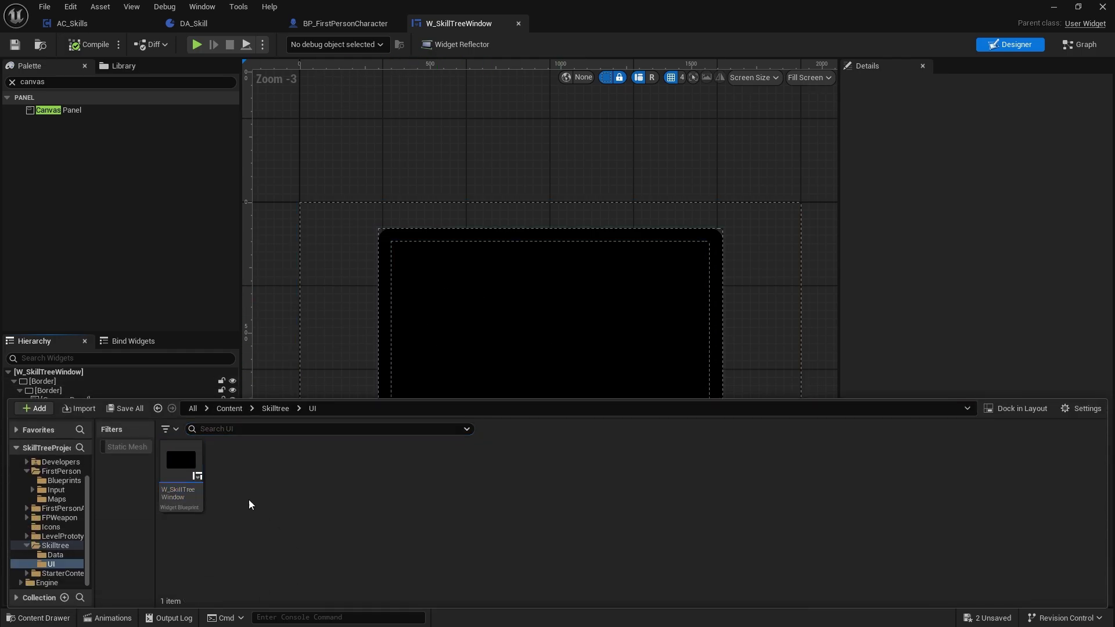
right_click(239, 481)
mouse_move(293, 604)
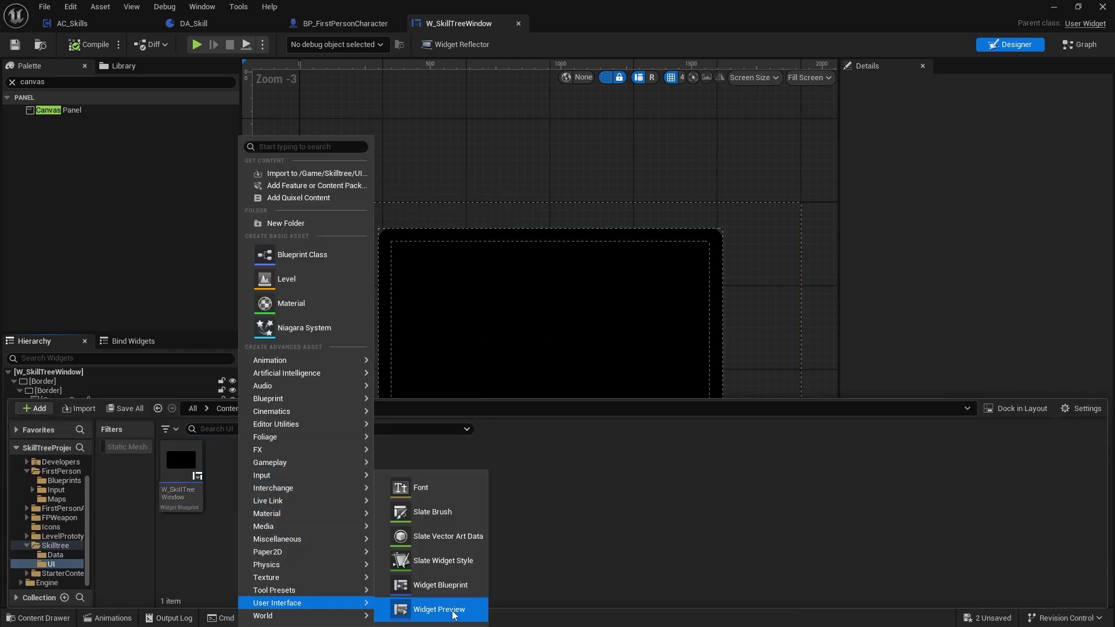
left_click(447, 586)
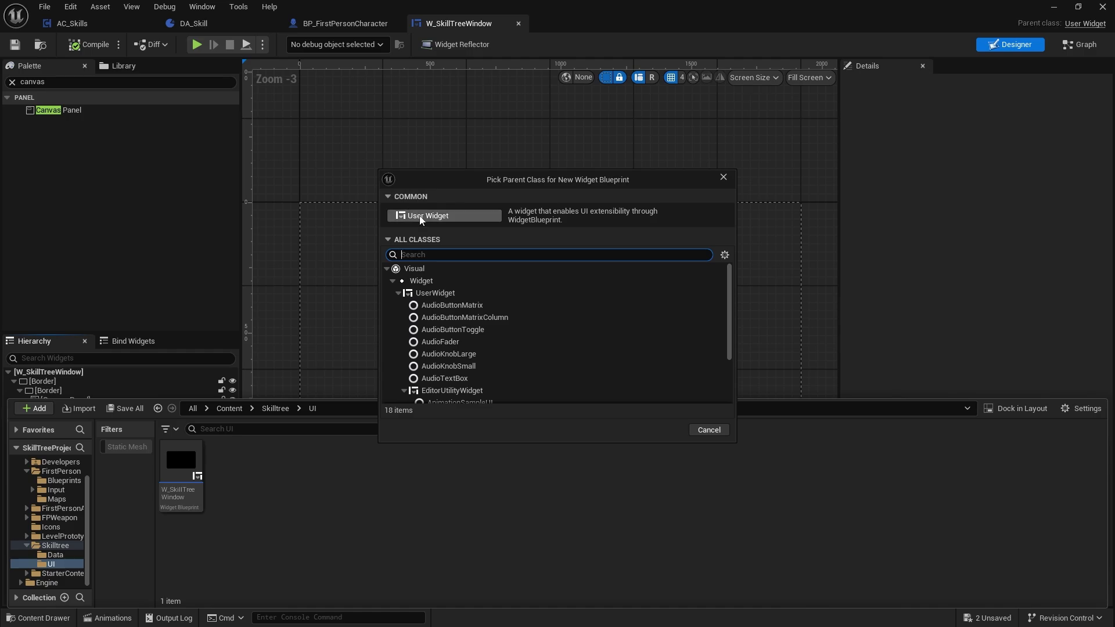
left_click(425, 218)
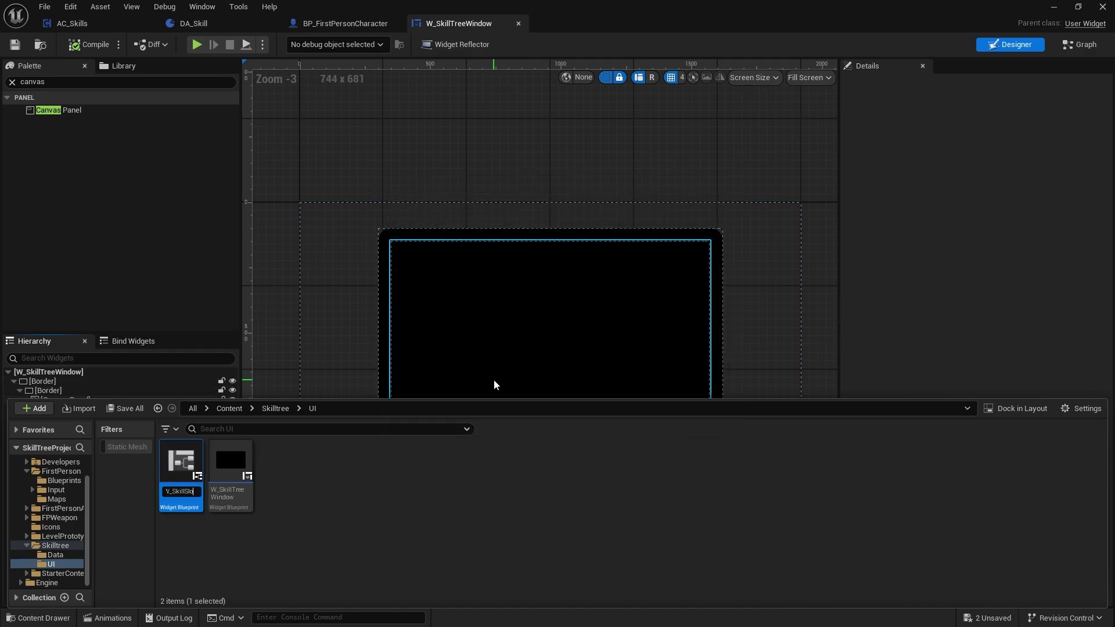
type("W_SkillSlot")
key("Return")
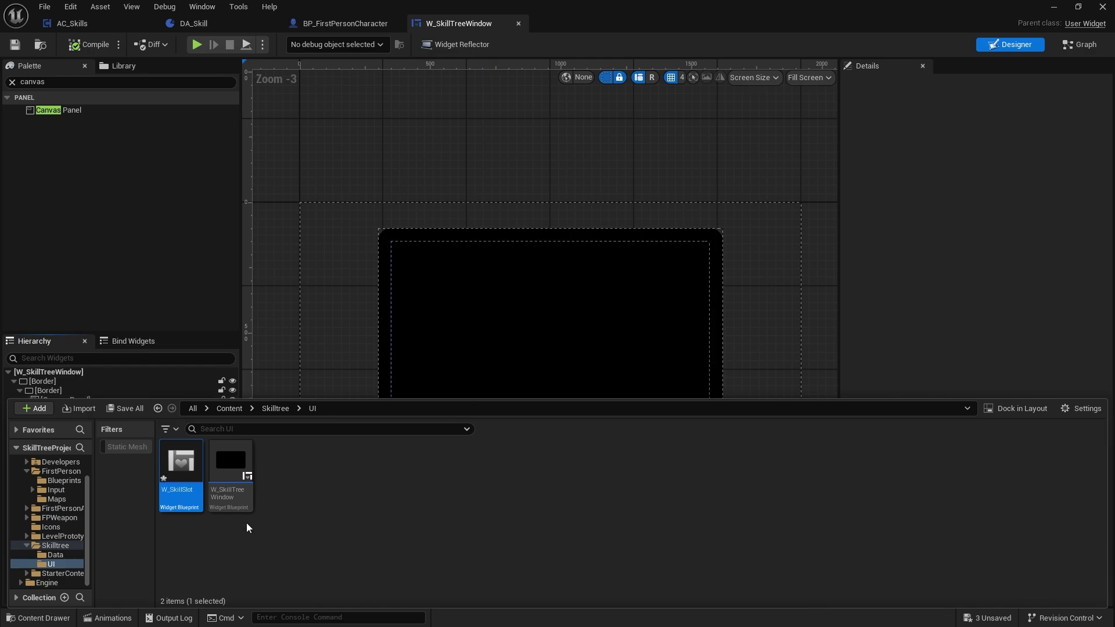
key("Return")
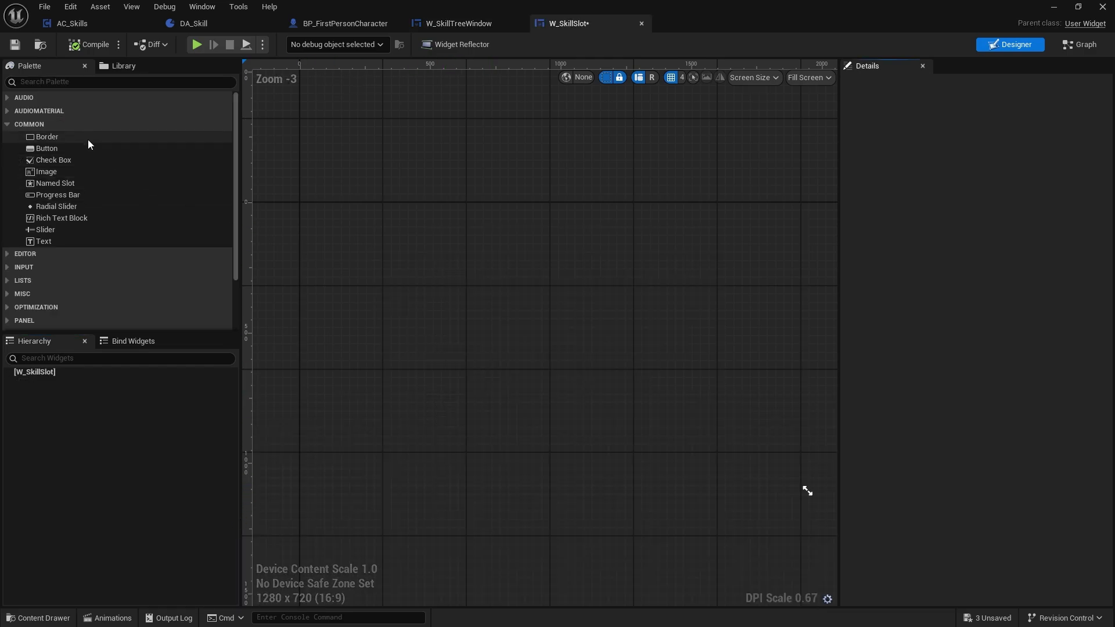
Step: Add a Button as the root of W_SkillSlot, and compile and save the widget
left_click(65, 85)
type("butto")
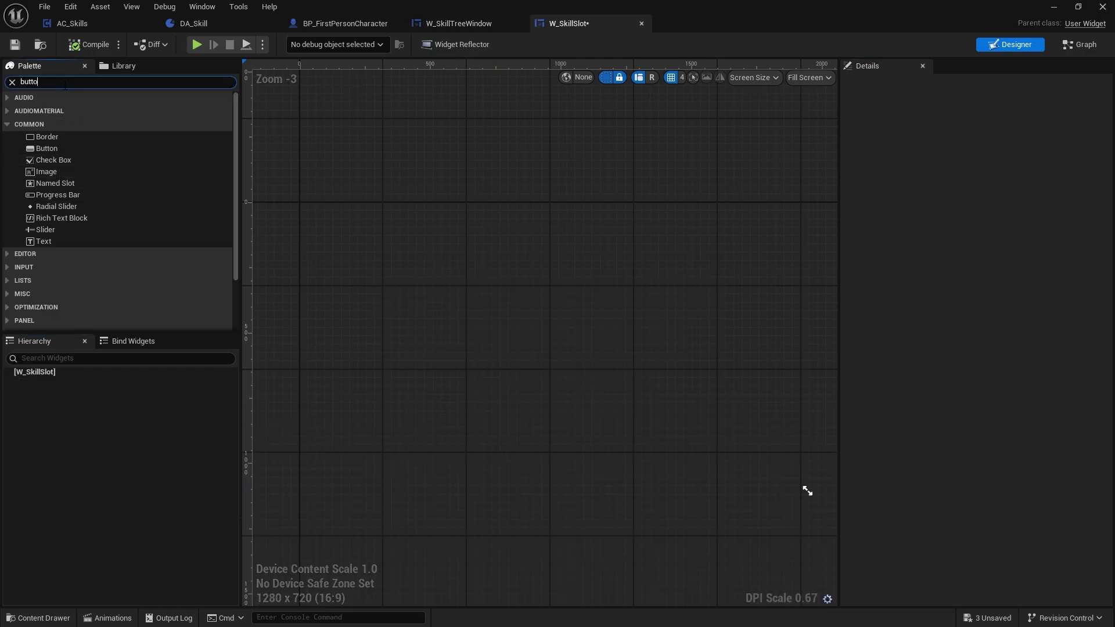
type("n")
left_click(65, 135)
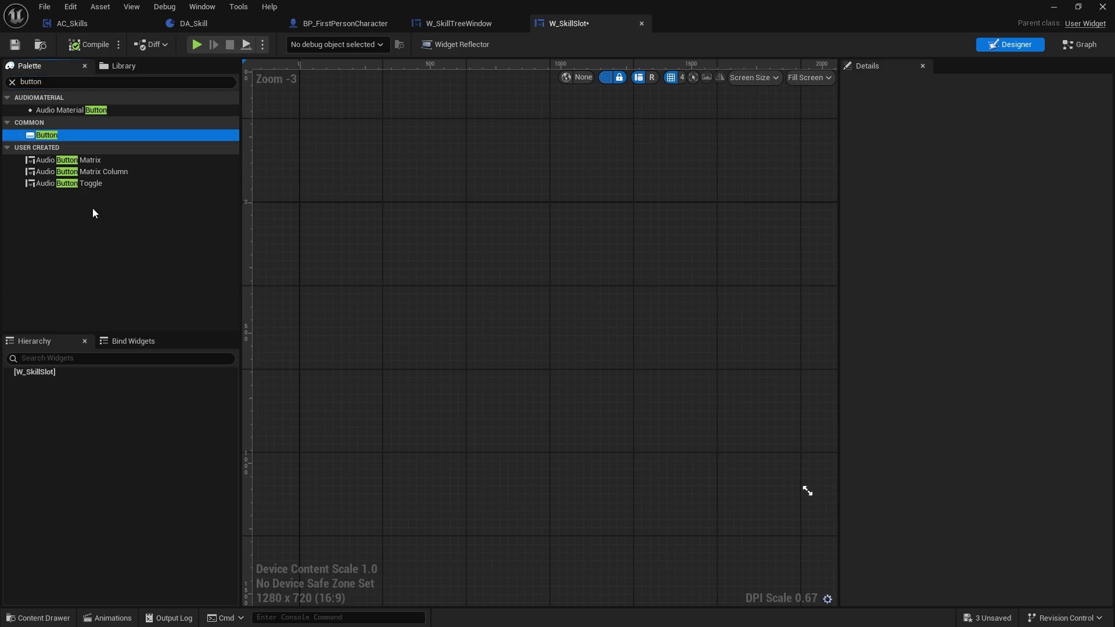
left_click_drag(60, 155, 58, 378)
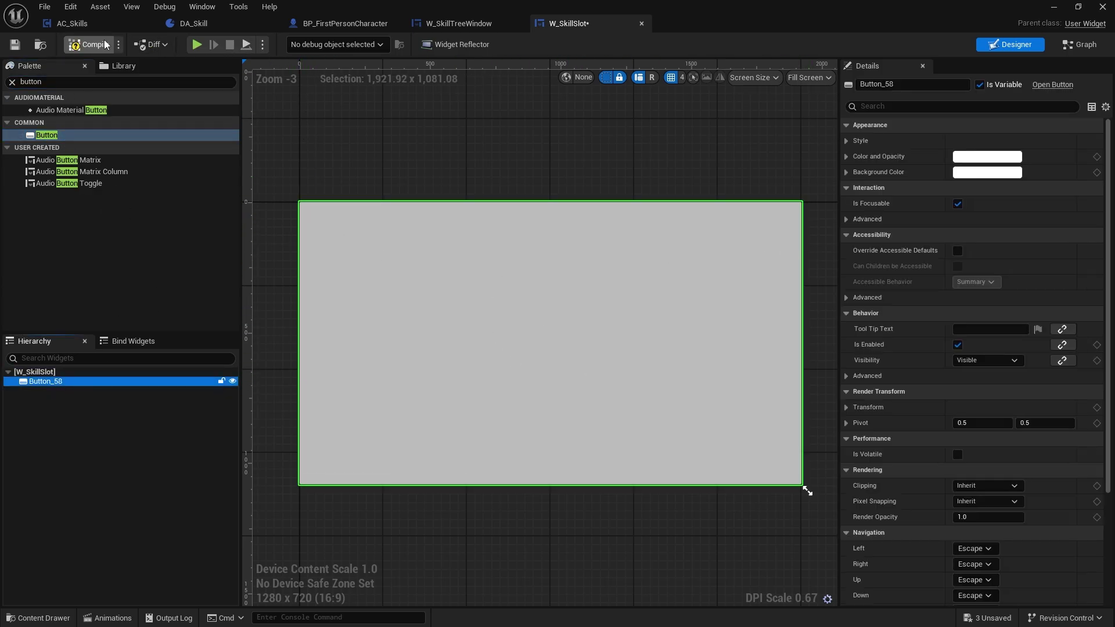
left_click(89, 45)
left_click(14, 45)
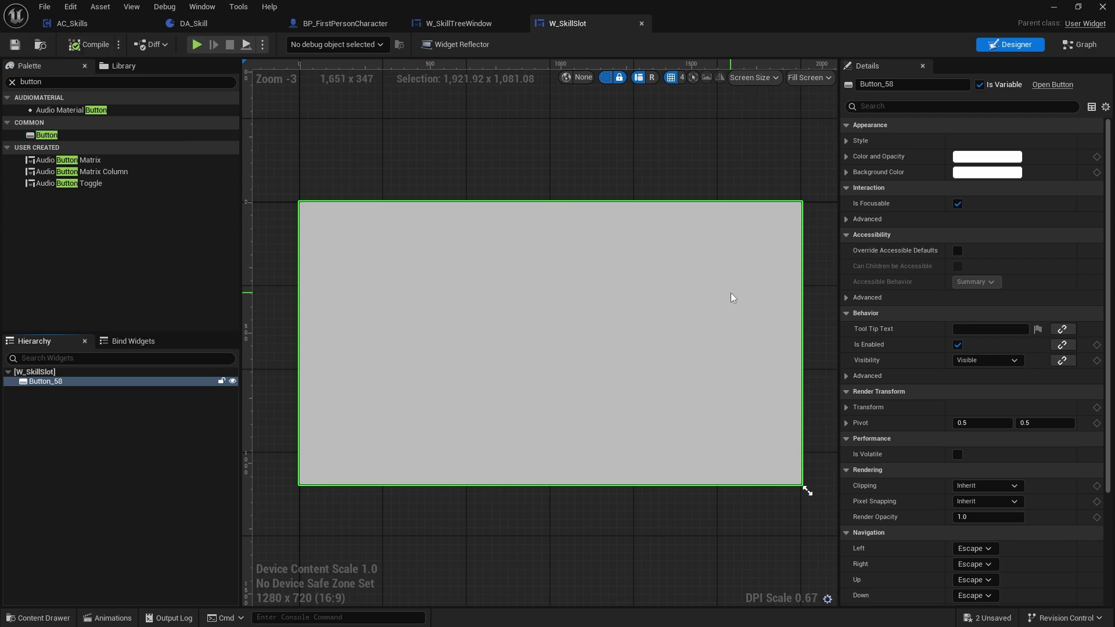
Step: Add an Image inside the Button and align it to fill both horizontally and vertically
left_click(105, 82)
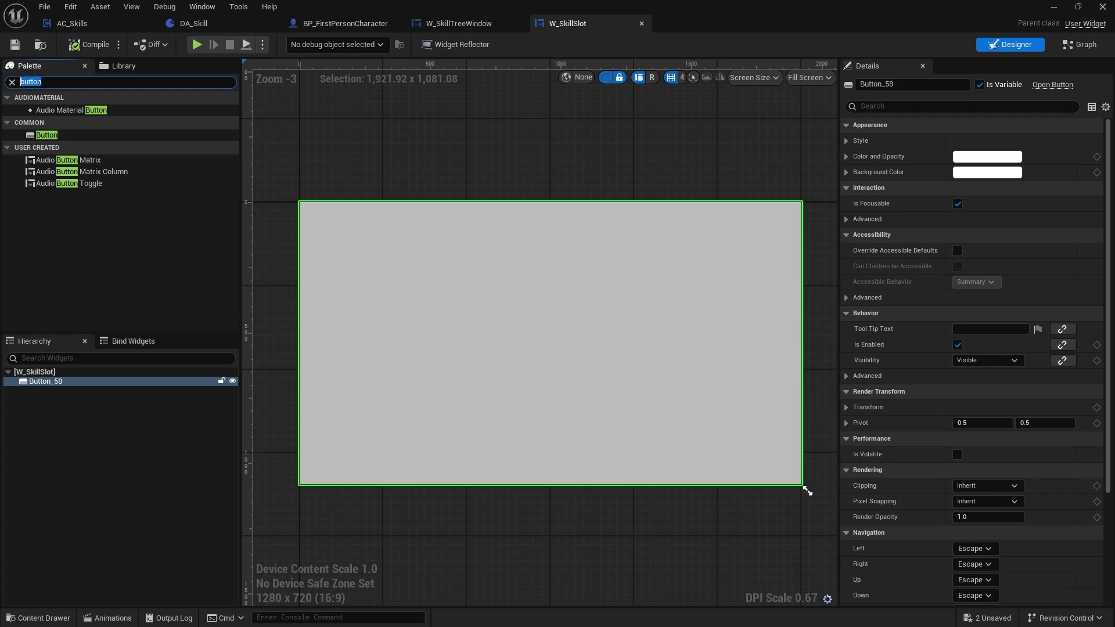
type("image")
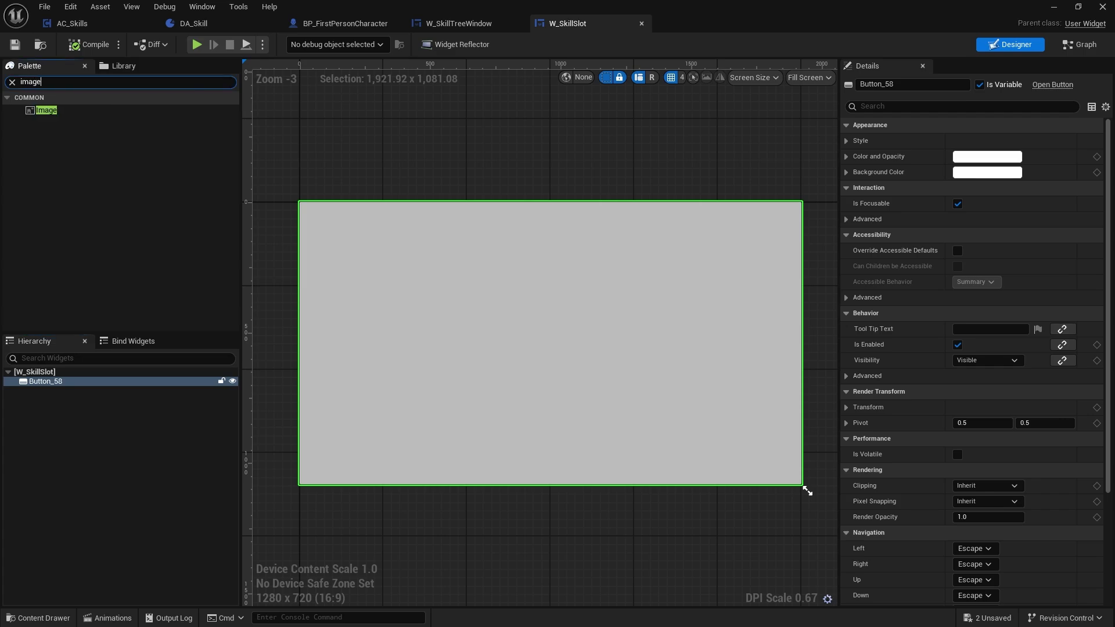
left_click_drag(46, 111, 64, 390)
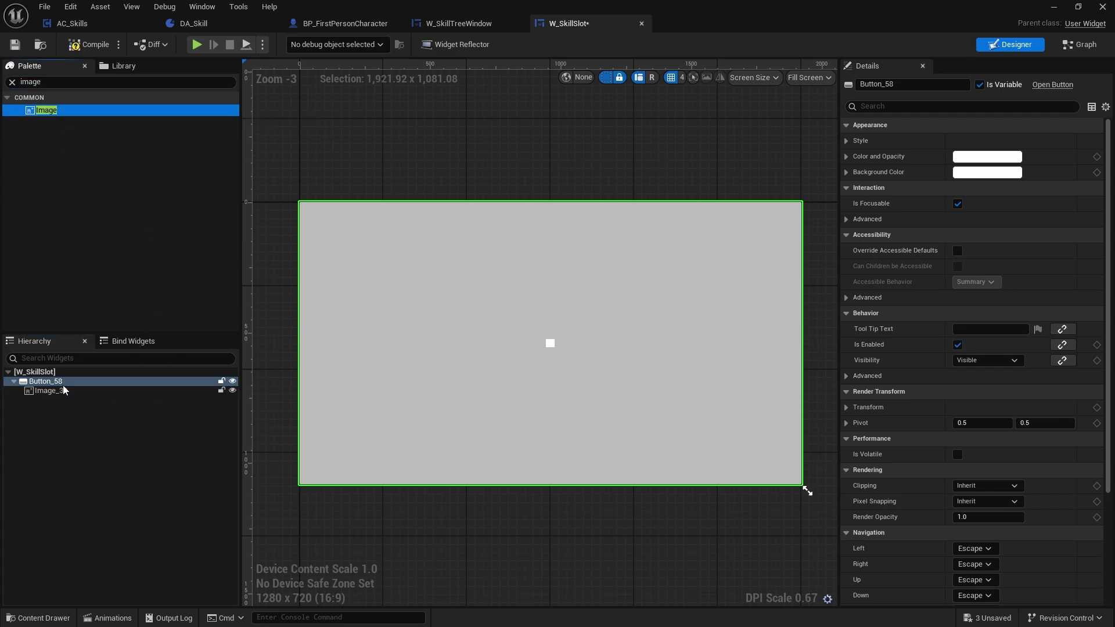
left_click(1019, 156)
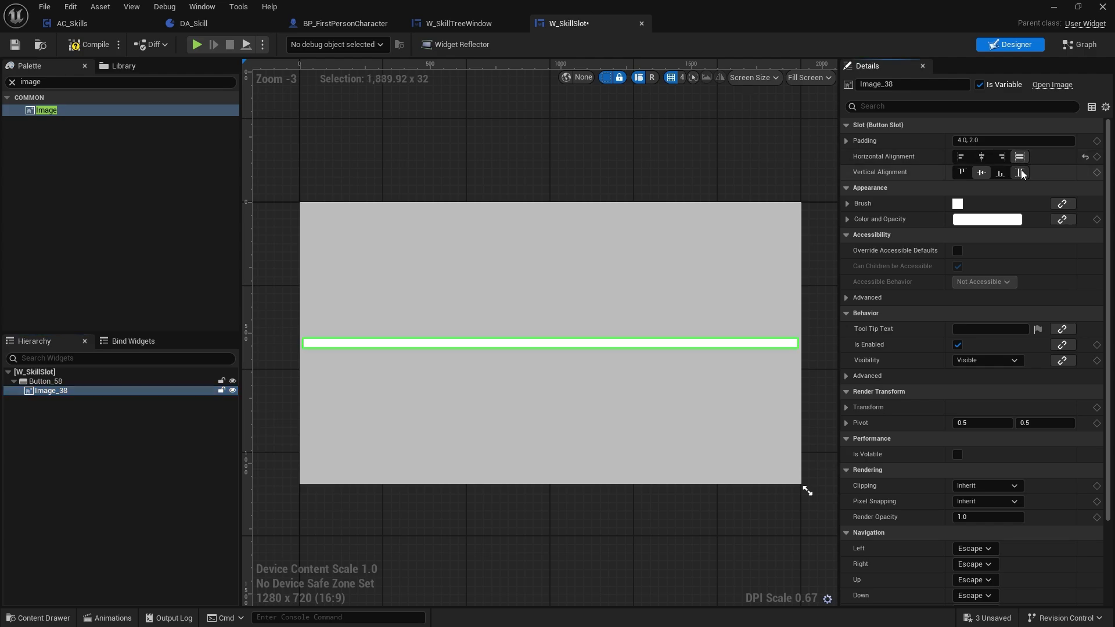
left_click(1021, 173)
Step: Wrap the Button with a Size Box and set its width and height overrides to 50
left_click(88, 382)
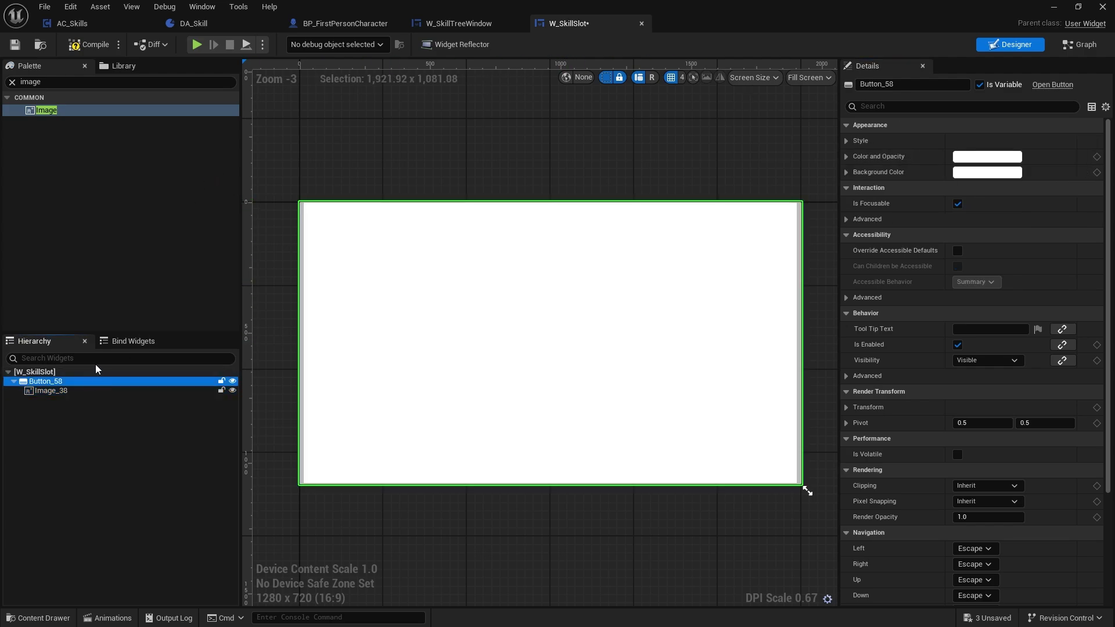
right_click(51, 384)
mouse_move(104, 519)
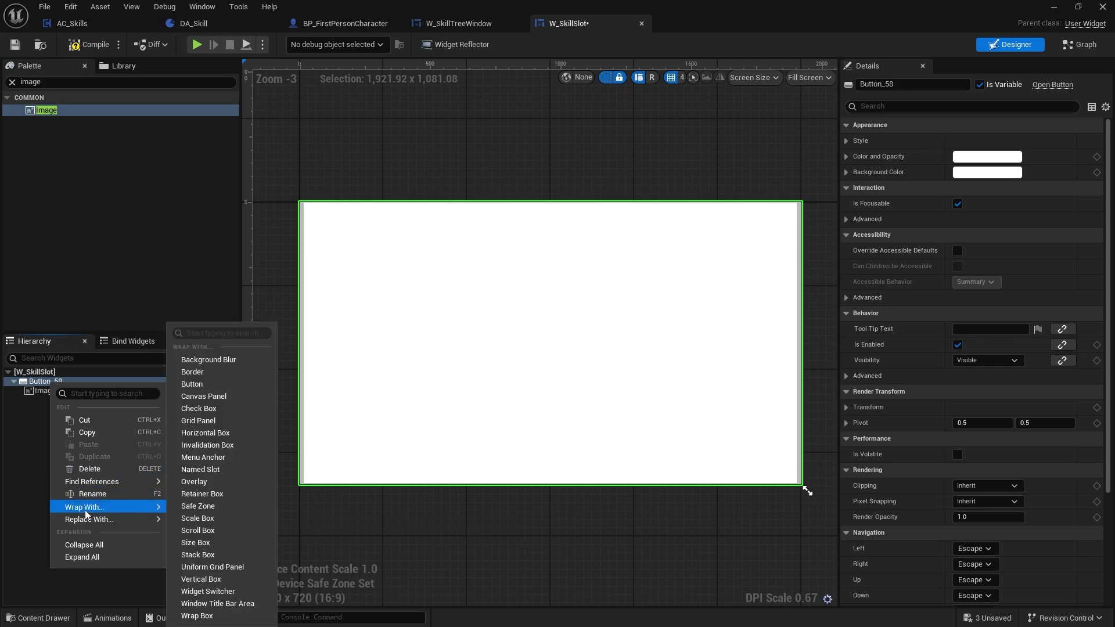
key("Escape")
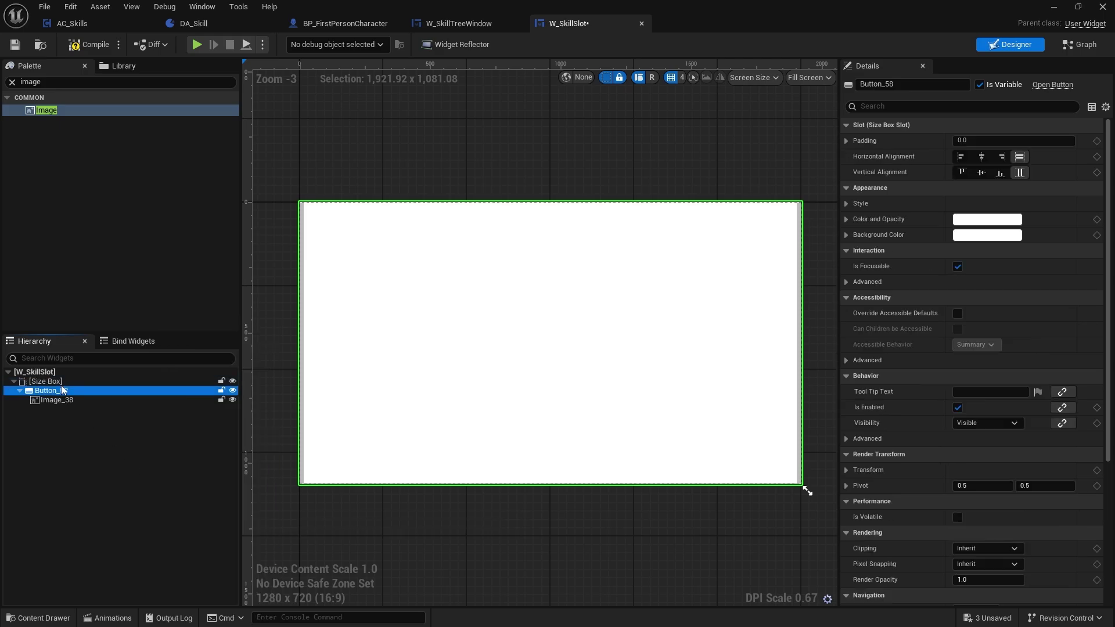
left_click(857, 140)
left_click(857, 156)
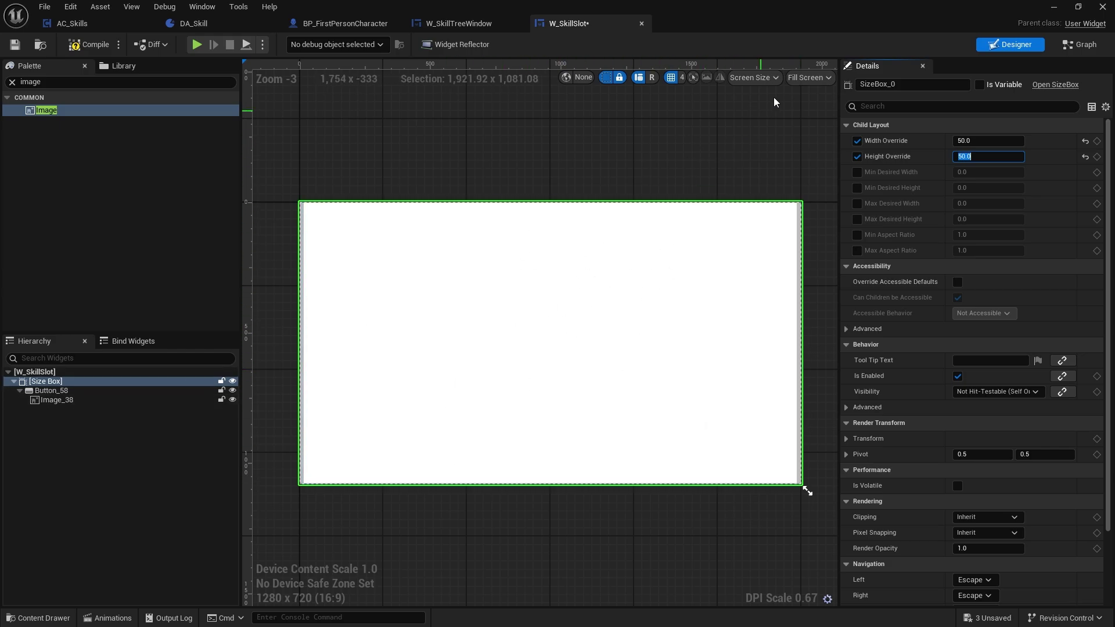
Step: Change the designer preview from filling the screen to Desired on Screen
left_click(808, 78)
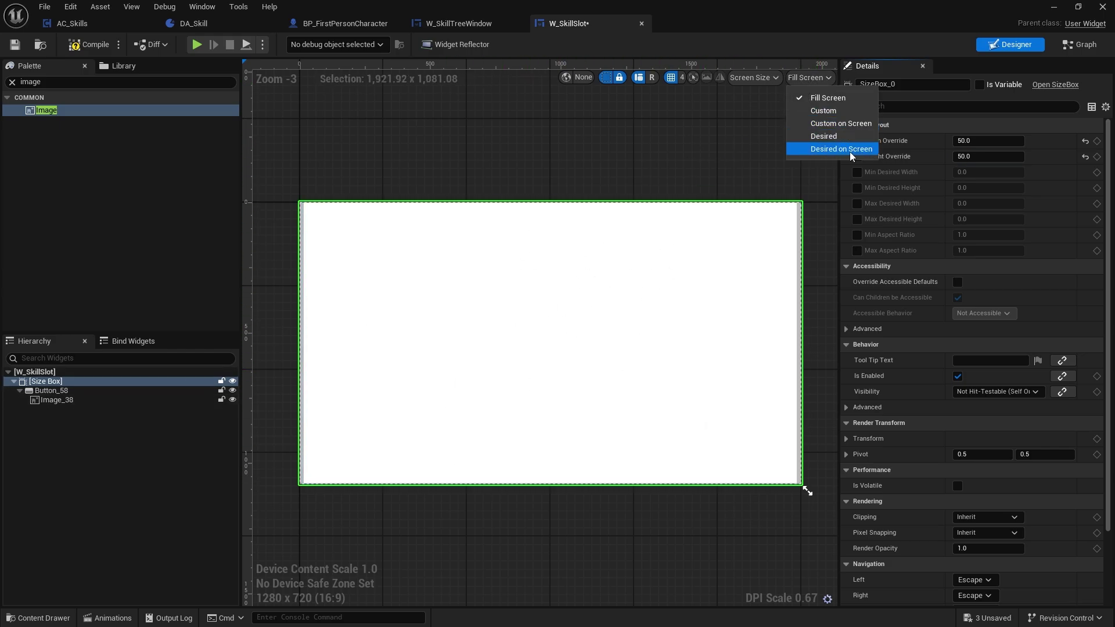
left_click(822, 154)
scroll(514, 261, "up", 11)
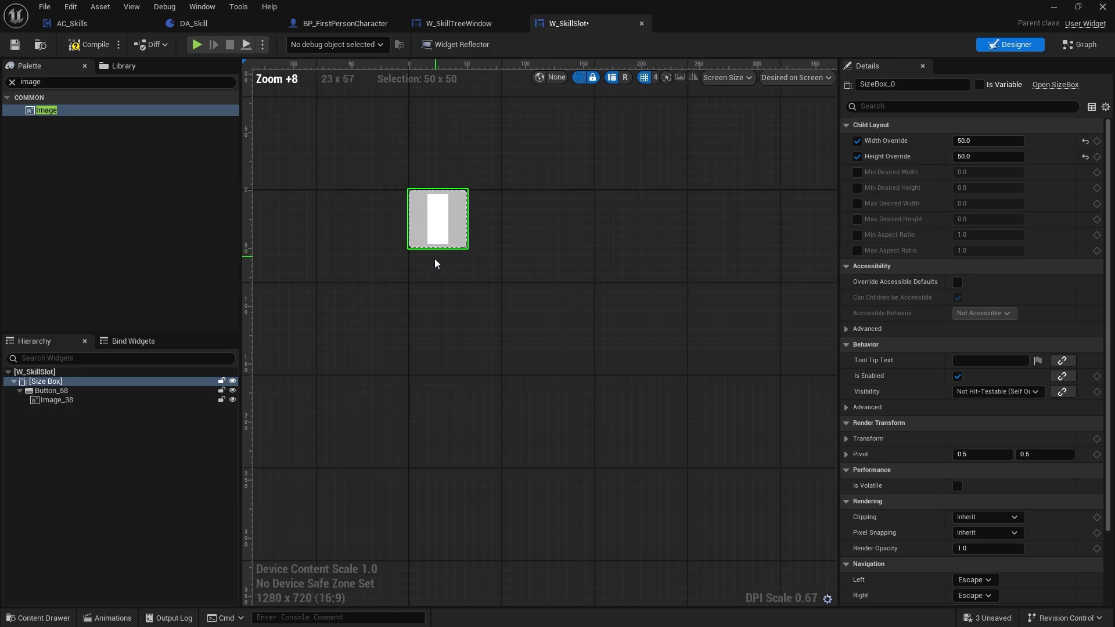
scroll(504, 307, "up", 7)
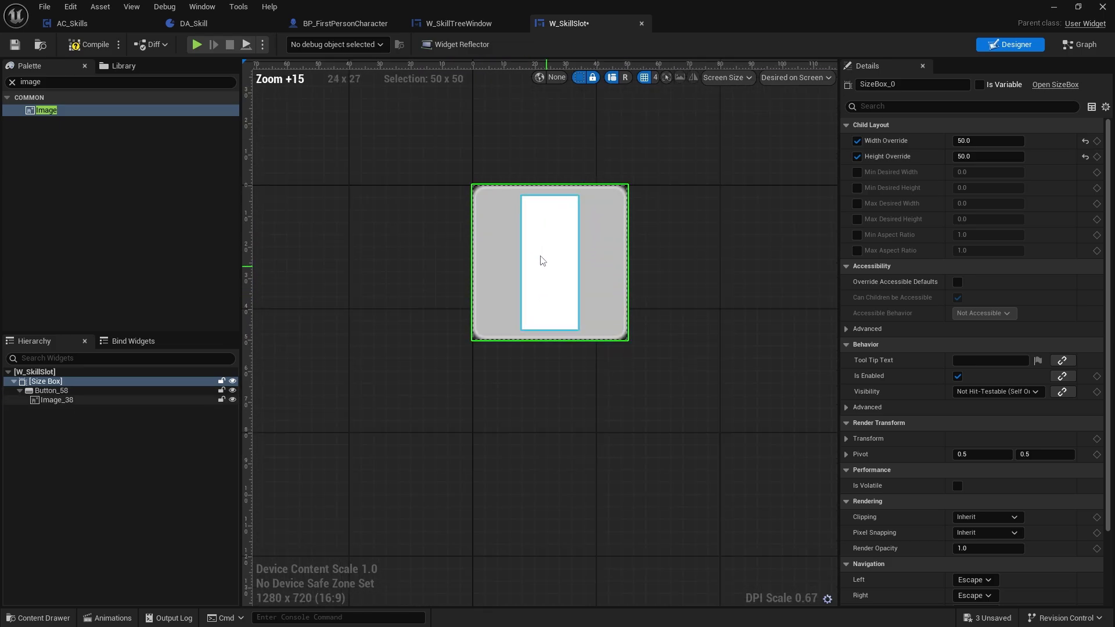
Step: Set the normal and pressed padding in the Button's style to 0 and compile the widget
left_click(538, 291)
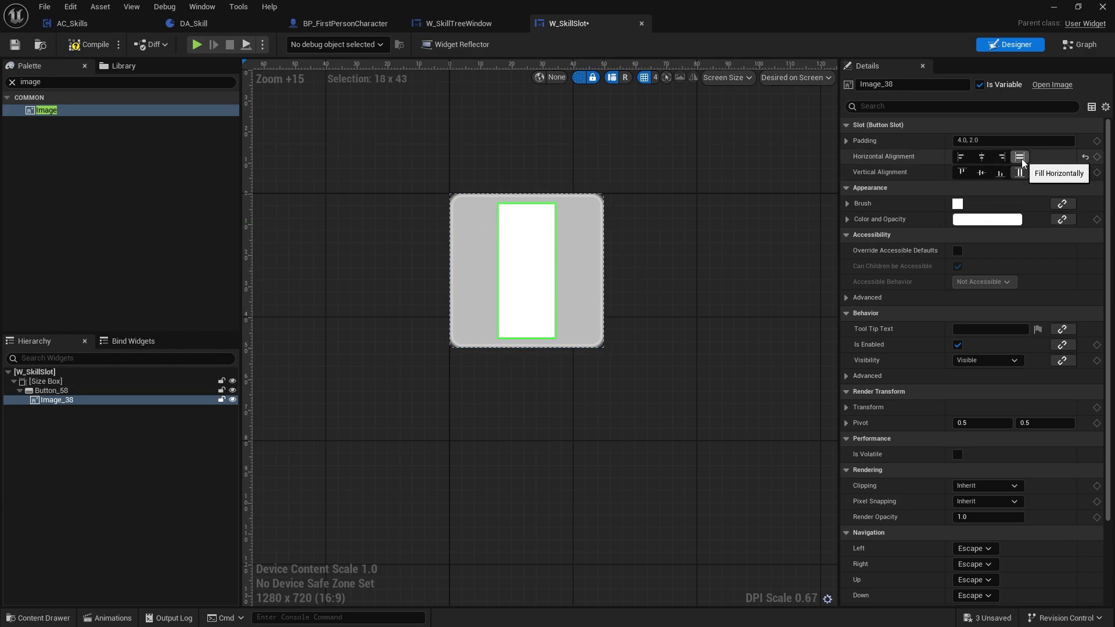
left_click(89, 392)
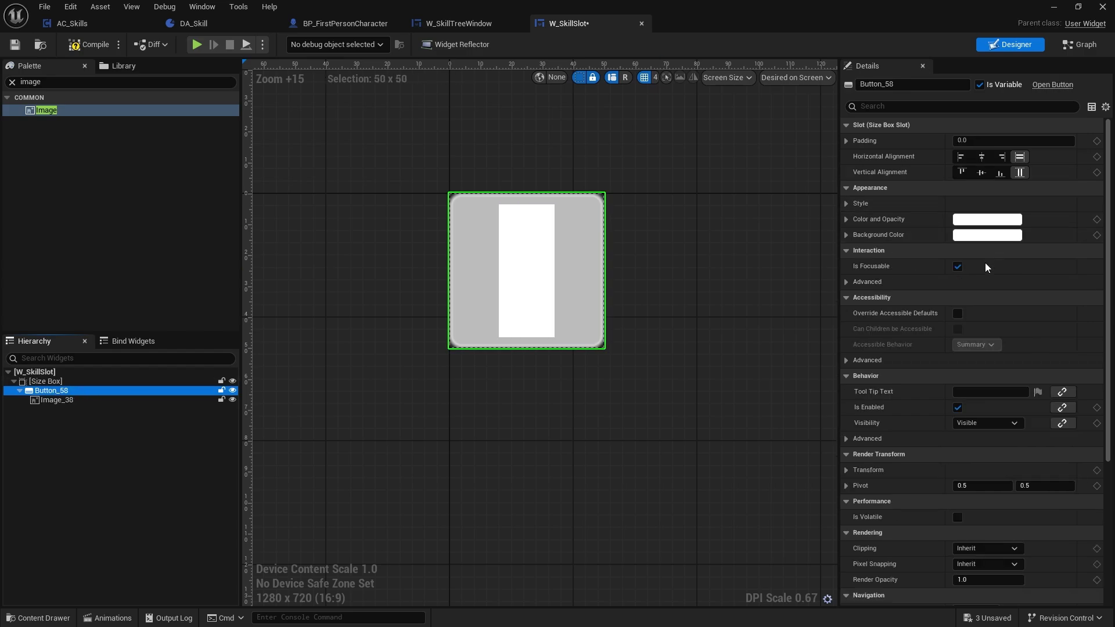
left_click(856, 203)
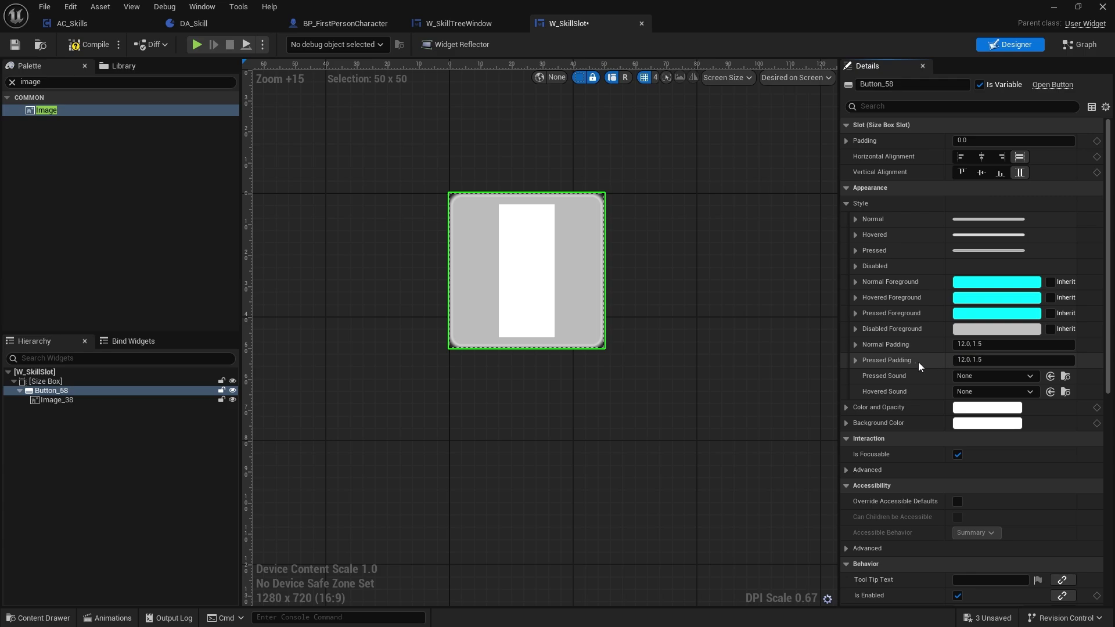
left_click(964, 345)
type("0")
key("Tab")
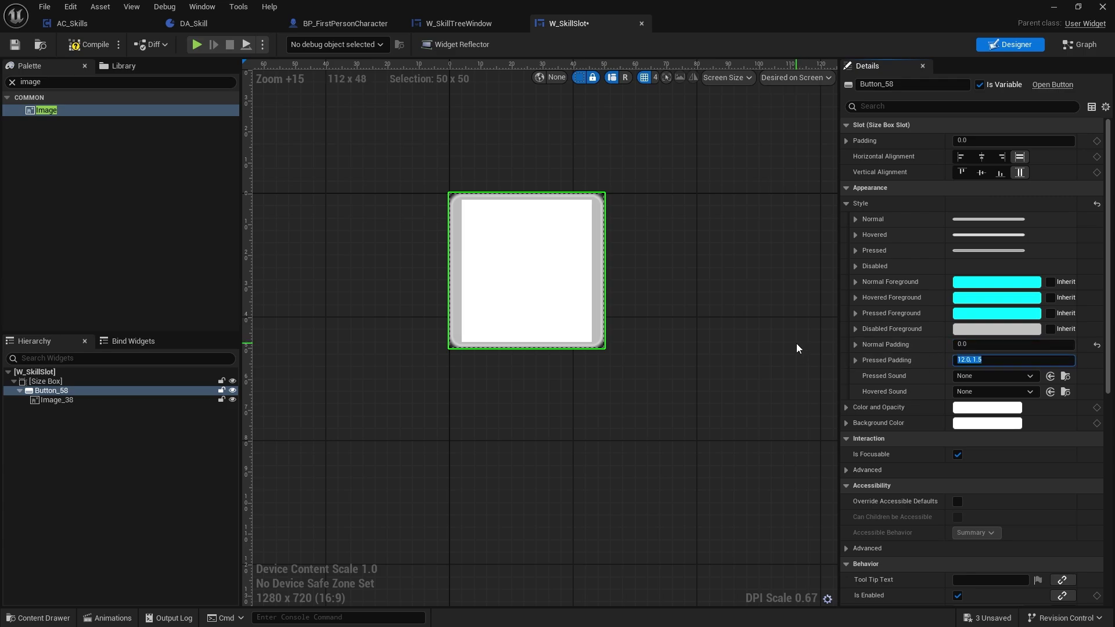
type("0")
key("Return")
left_click(92, 46)
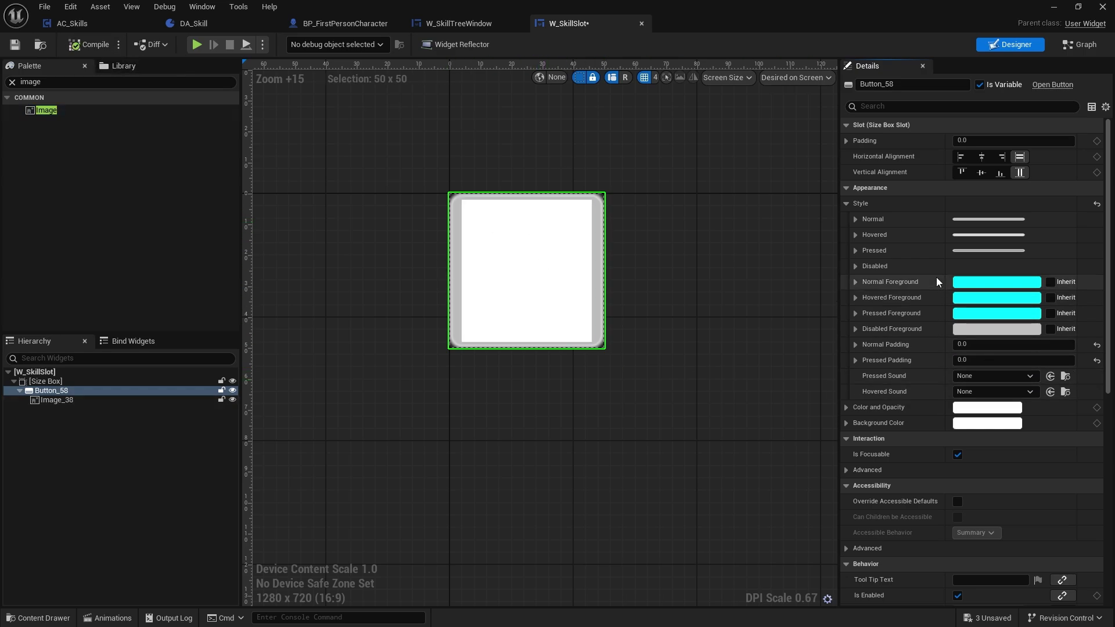
Step: Set the padding of the Image inside the Button to 0
left_click(123, 401)
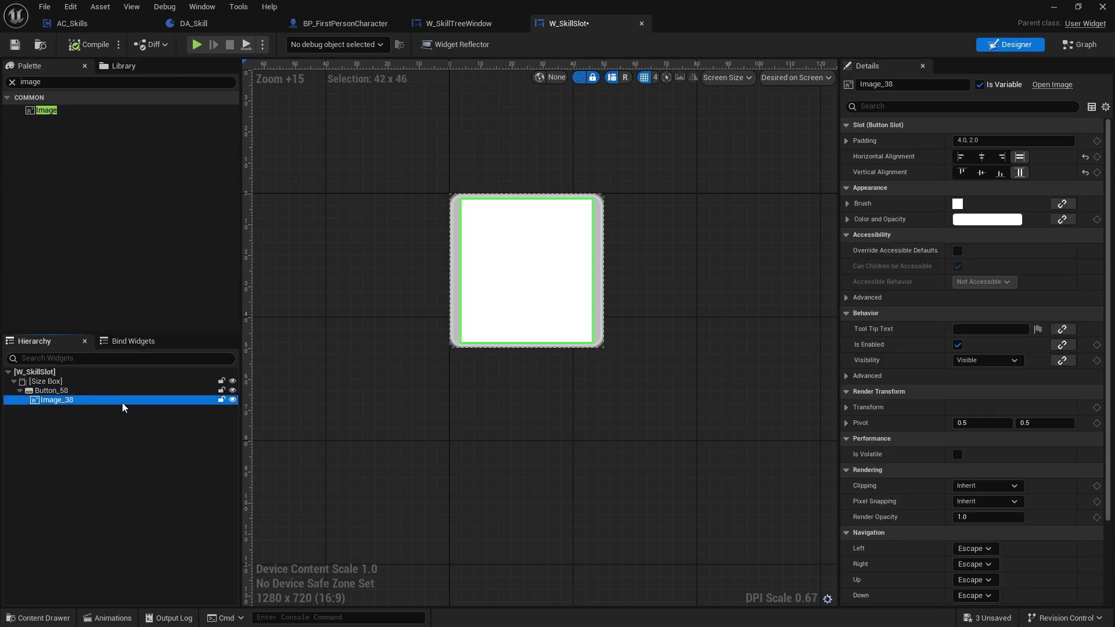
left_click(1014, 140)
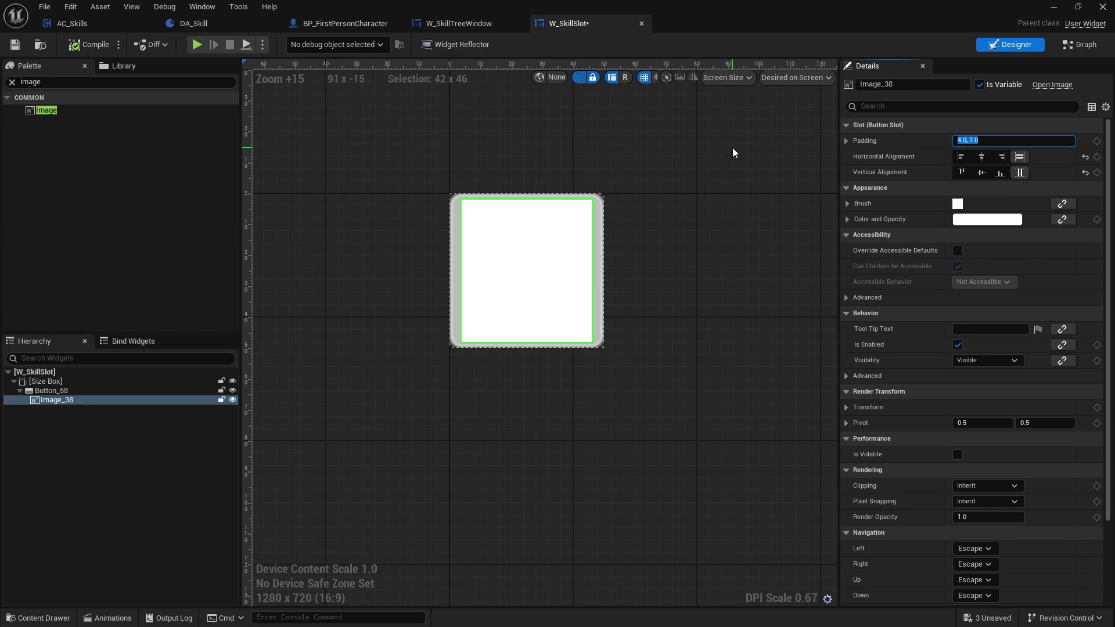
type("0")
key("Return")
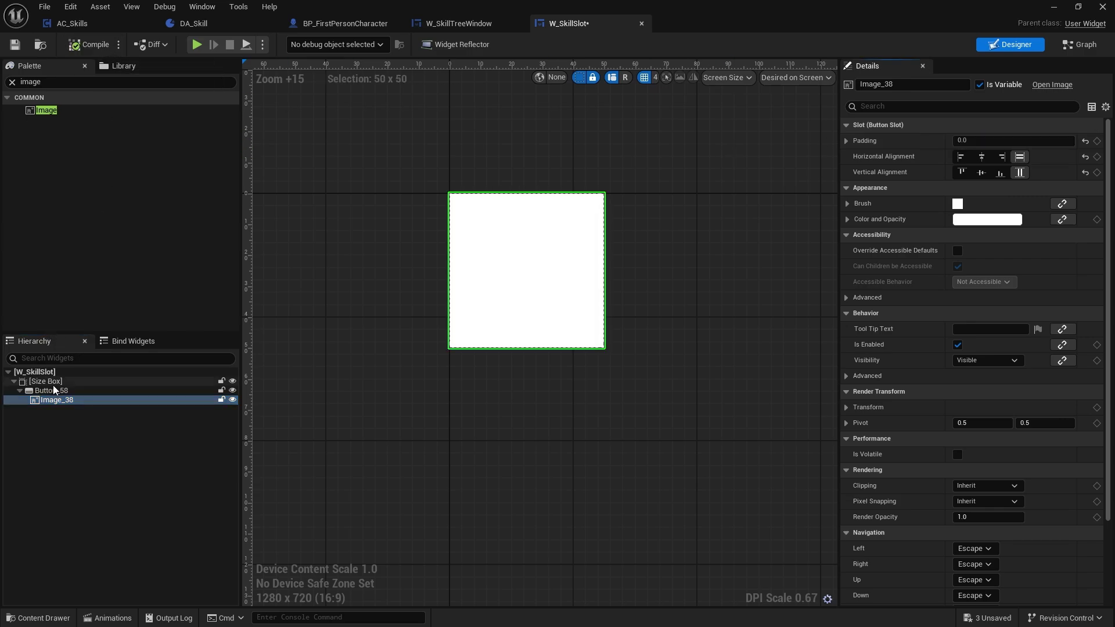
Step: Make the Button's background color fully transparent by lowering its alpha
left_click(50, 390)
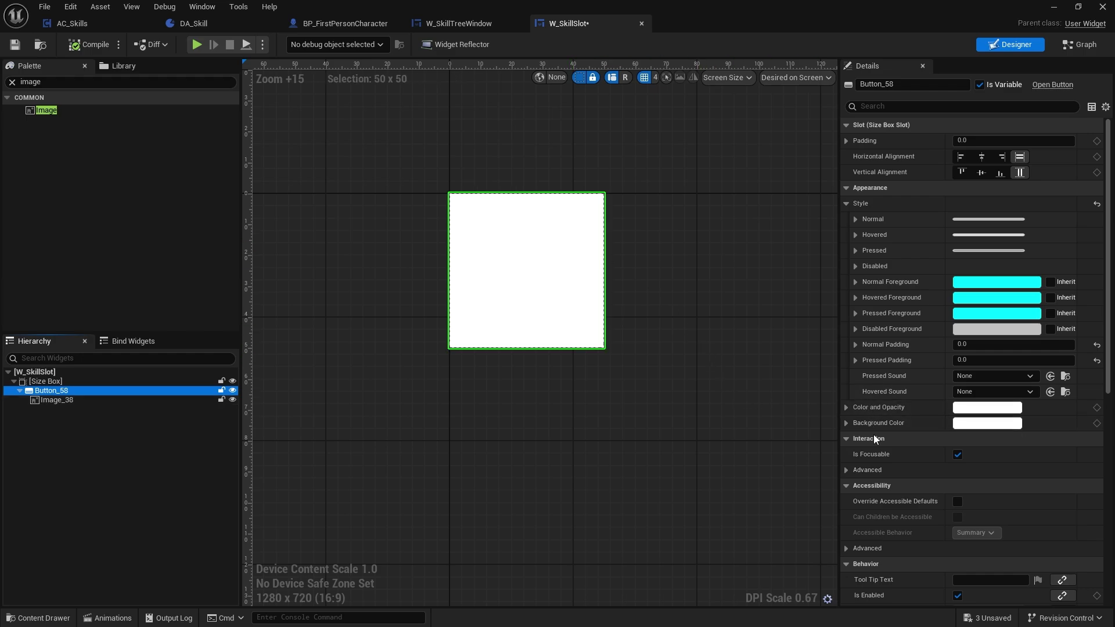
left_click(988, 423)
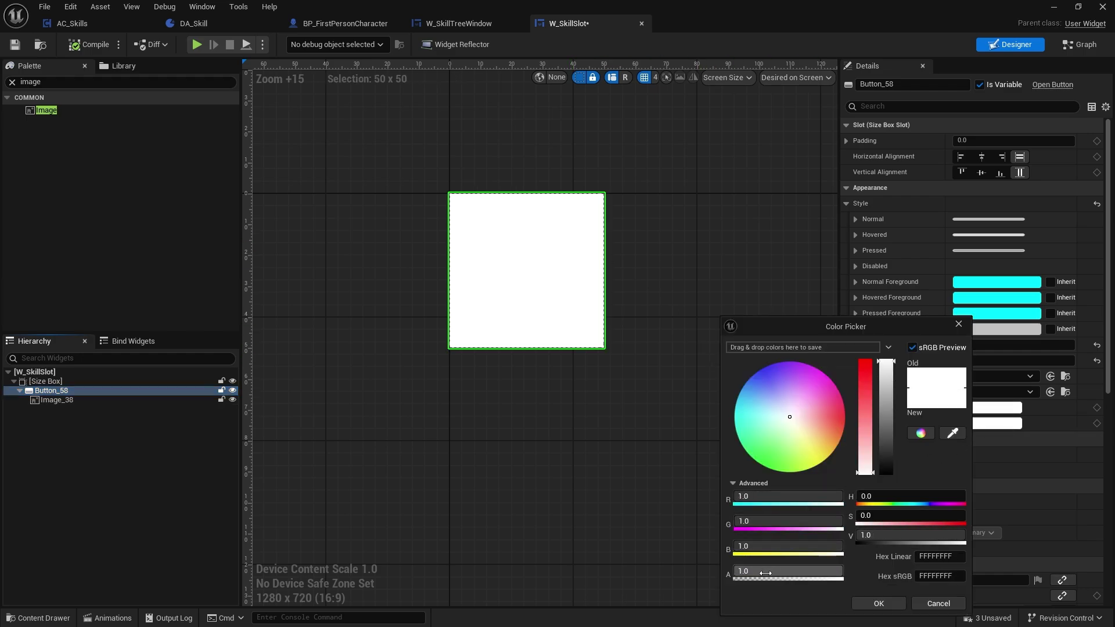
left_click_drag(788, 572, 749, 572)
left_click(900, 599)
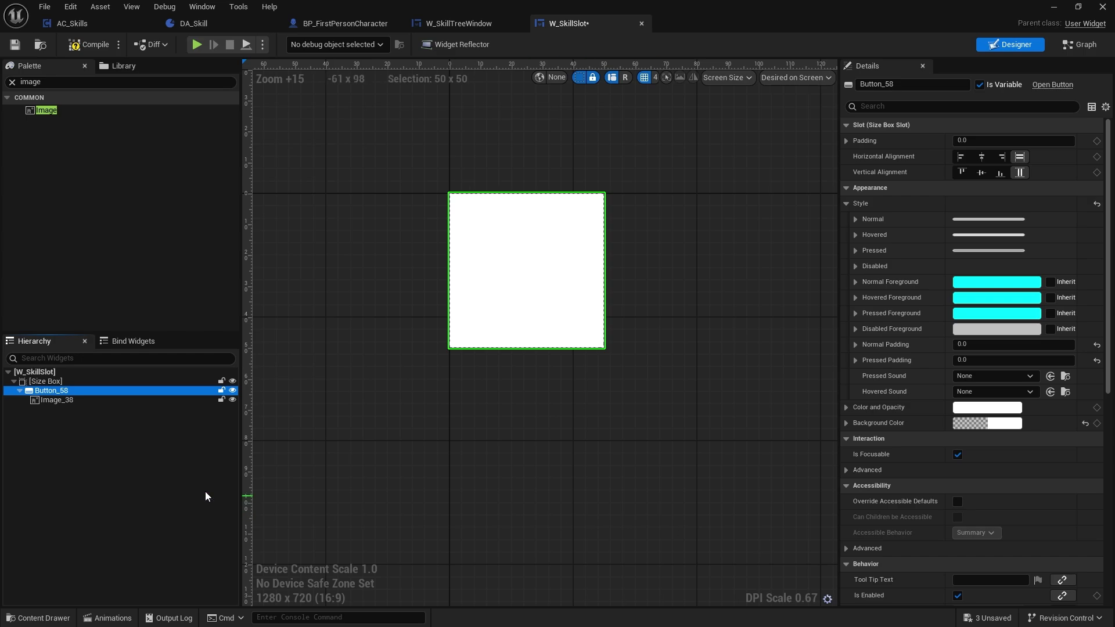
left_click(98, 441)
Step: Rename the Image to IMG_Icon and the Button to BTN_Skill
left_click(69, 400)
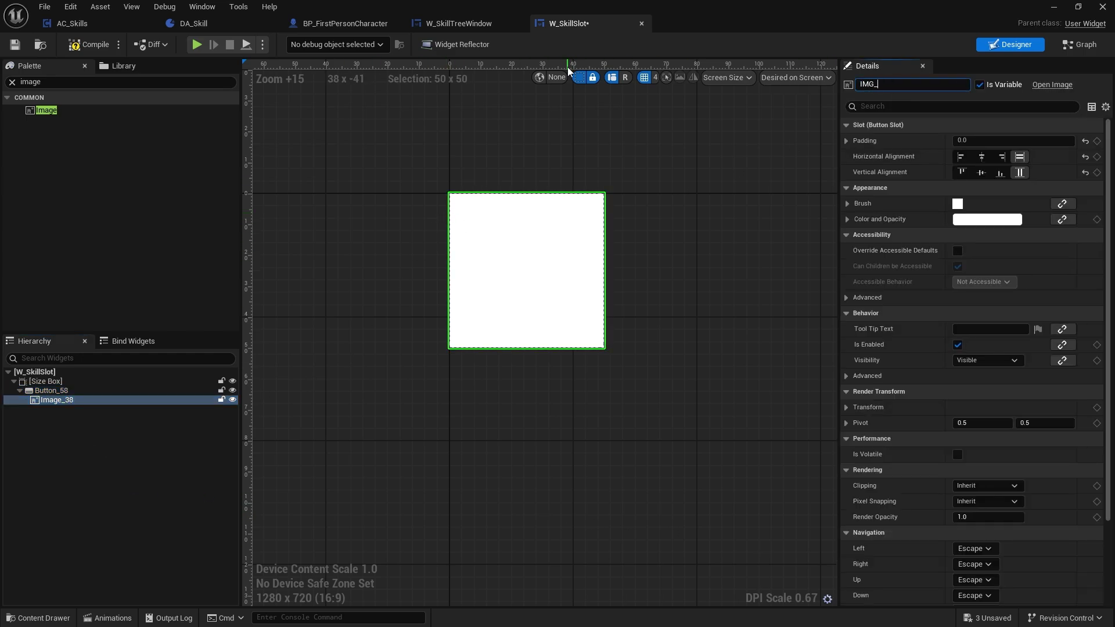
key("Return")
left_click(76, 392)
key("F2")
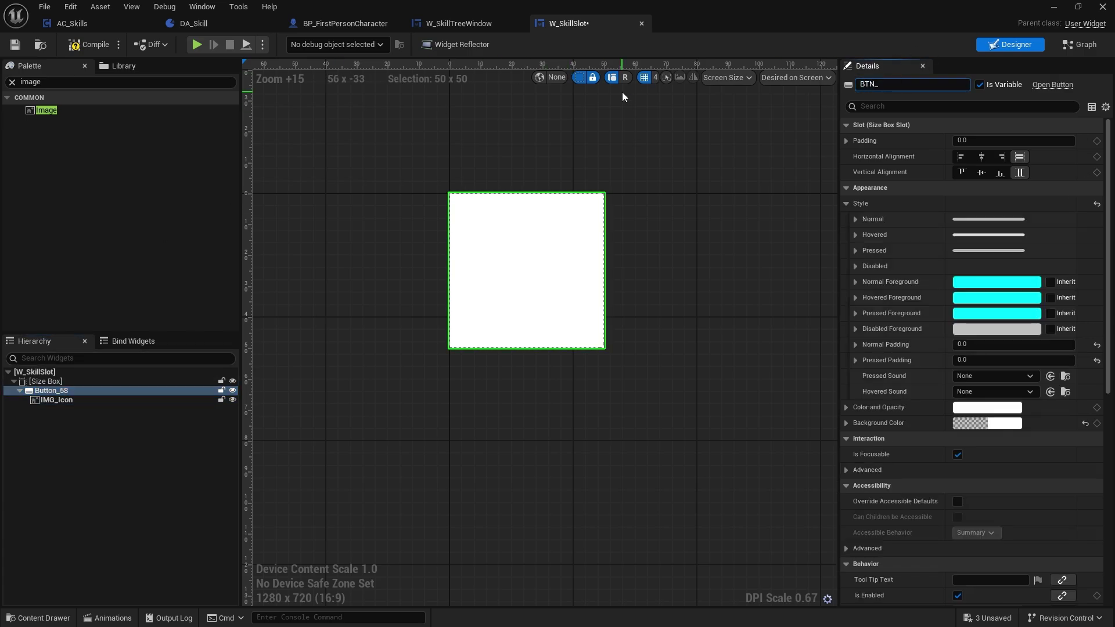
type("BTN_Skill")
key("Return")
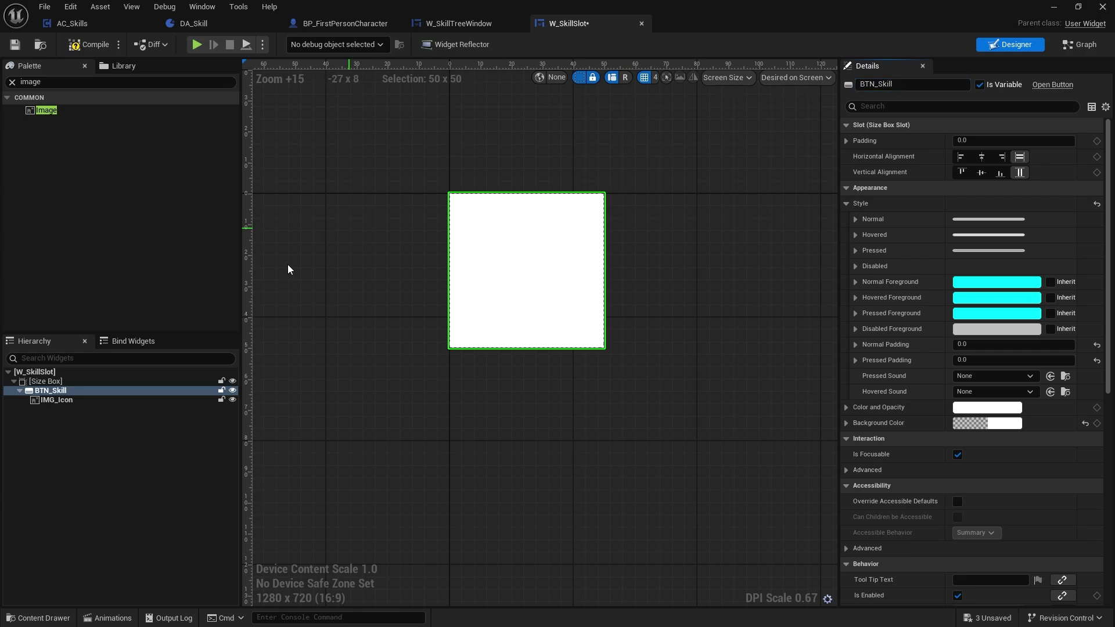
left_click(160, 426)
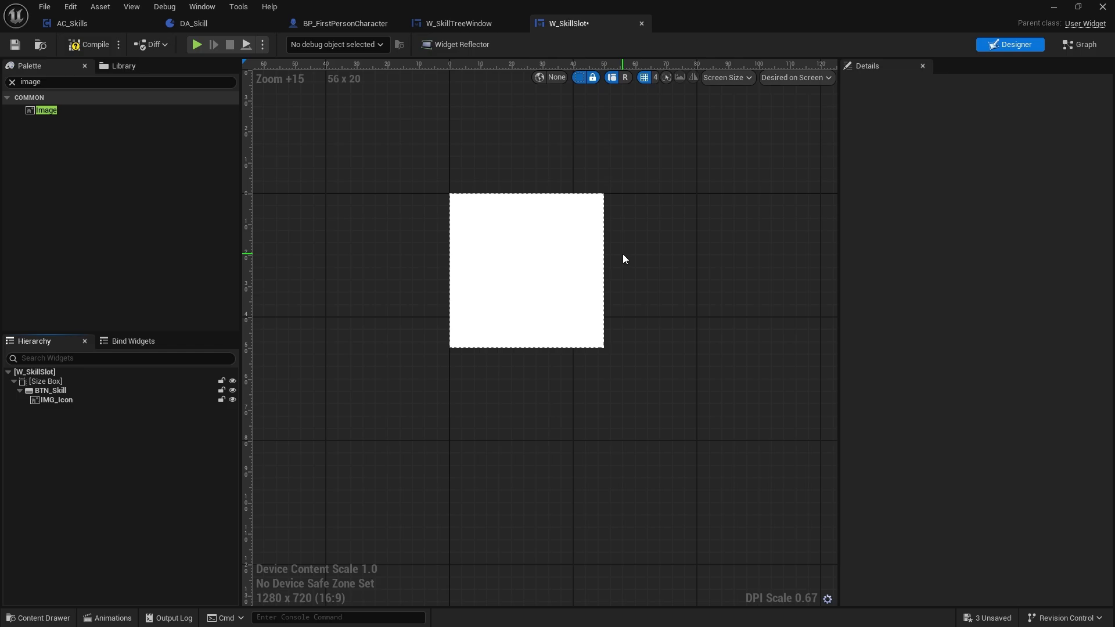
Step: Wrap IMG_Icon with an Overlay and align the image to fill horizontally and vertically
left_click(60, 391)
left_click(61, 401)
right_click(59, 402)
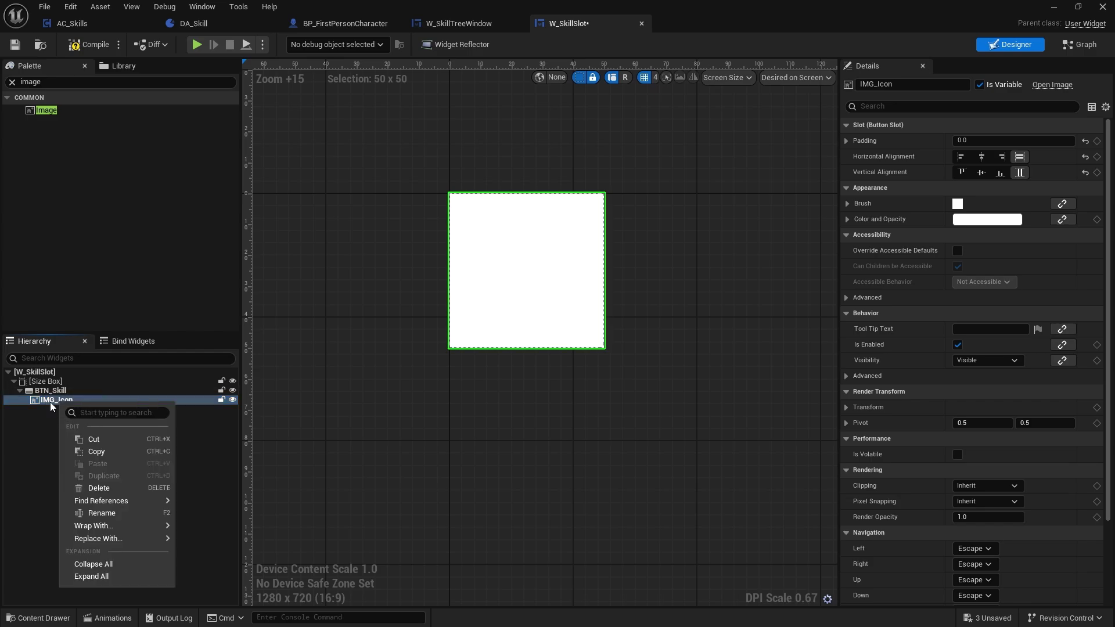
mouse_move(121, 525)
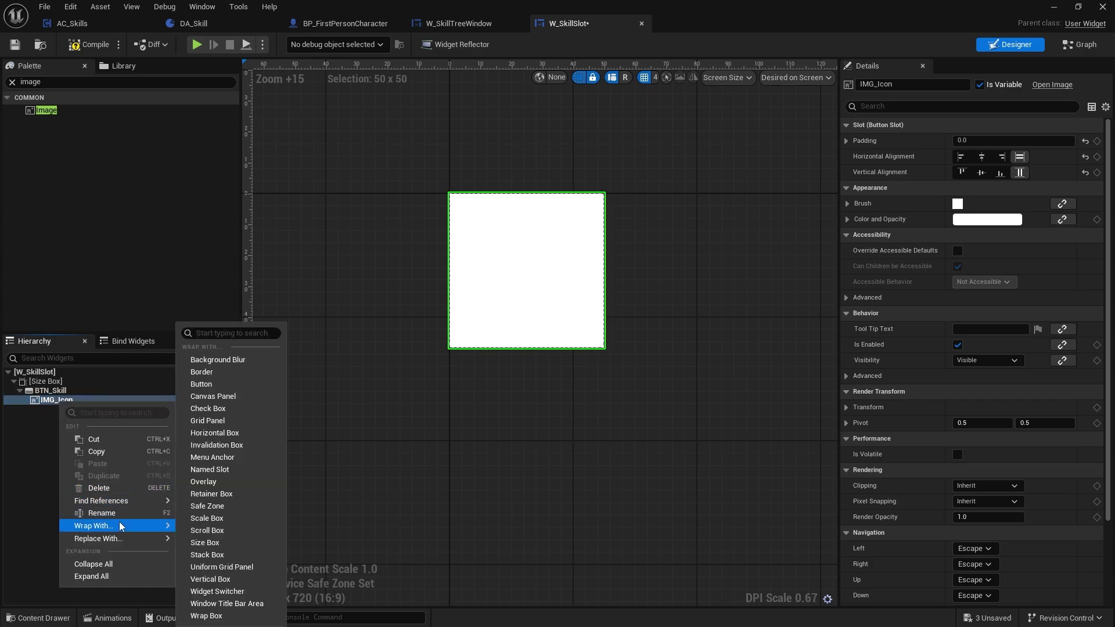
left_click(232, 482)
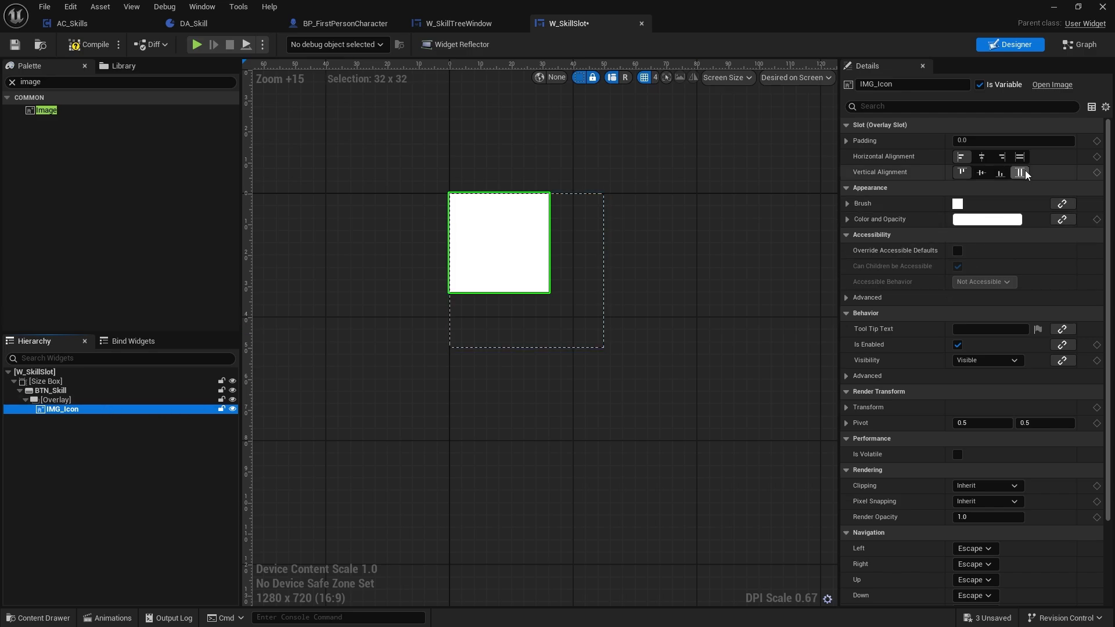
left_click(1019, 156)
left_click(1020, 172)
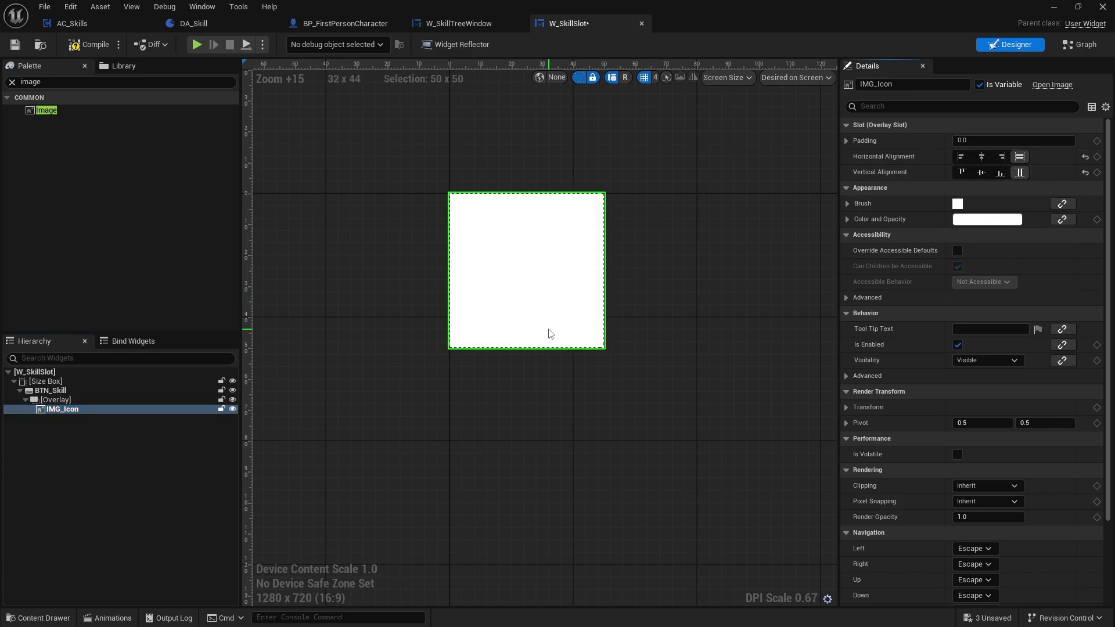
Step: Find the Border widget in the palette and add it inside the Overlay, below IMG_Icon
left_click(76, 400)
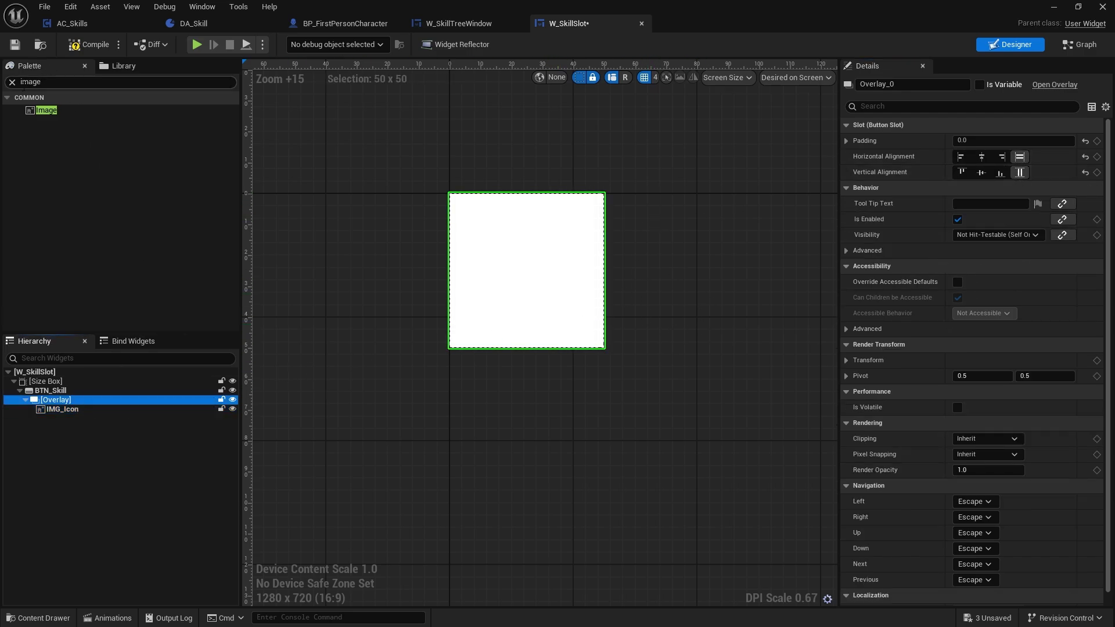
left_click(11, 82)
type("borde")
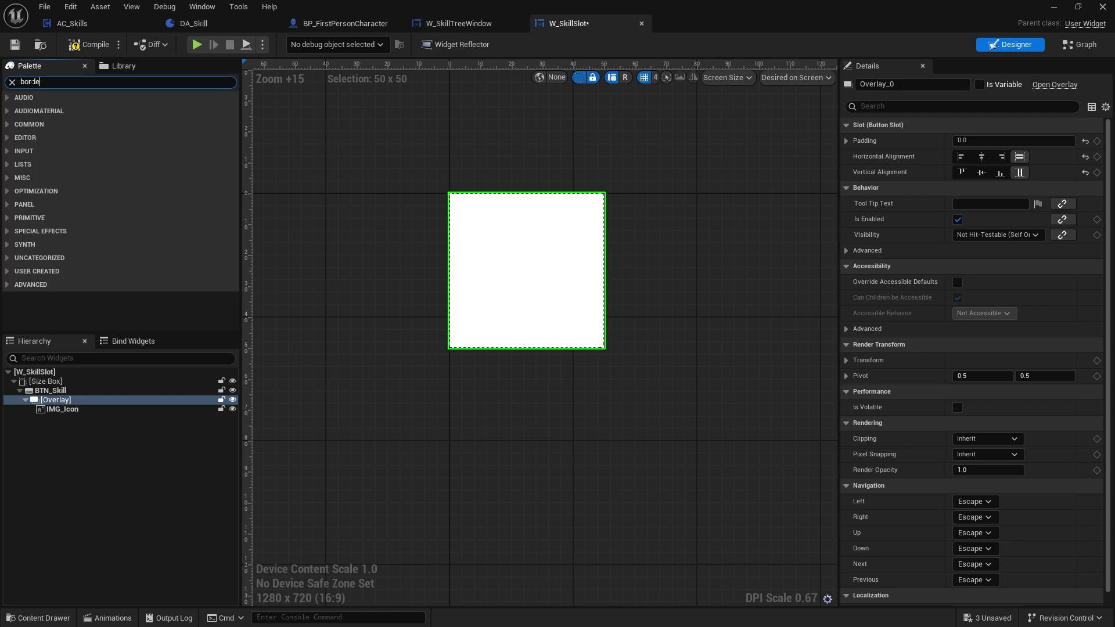
type("r")
left_click_drag(49, 110, 56, 410)
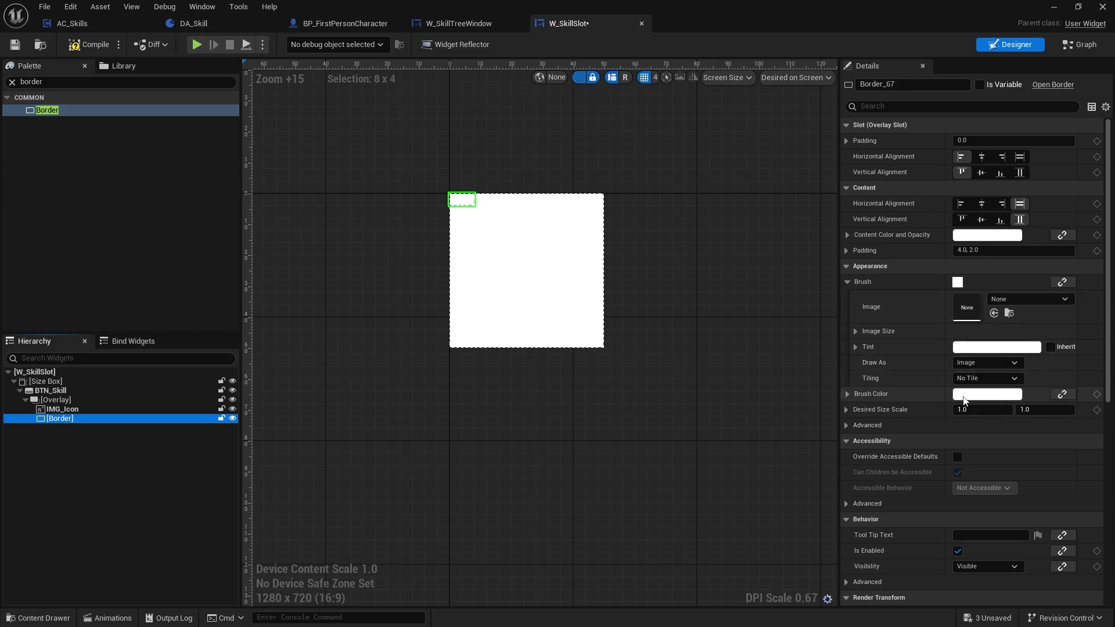
Step: Draw the Border's brush as a Rounded Box with an outline width of 2 and an opaque black outline
left_click(987, 364)
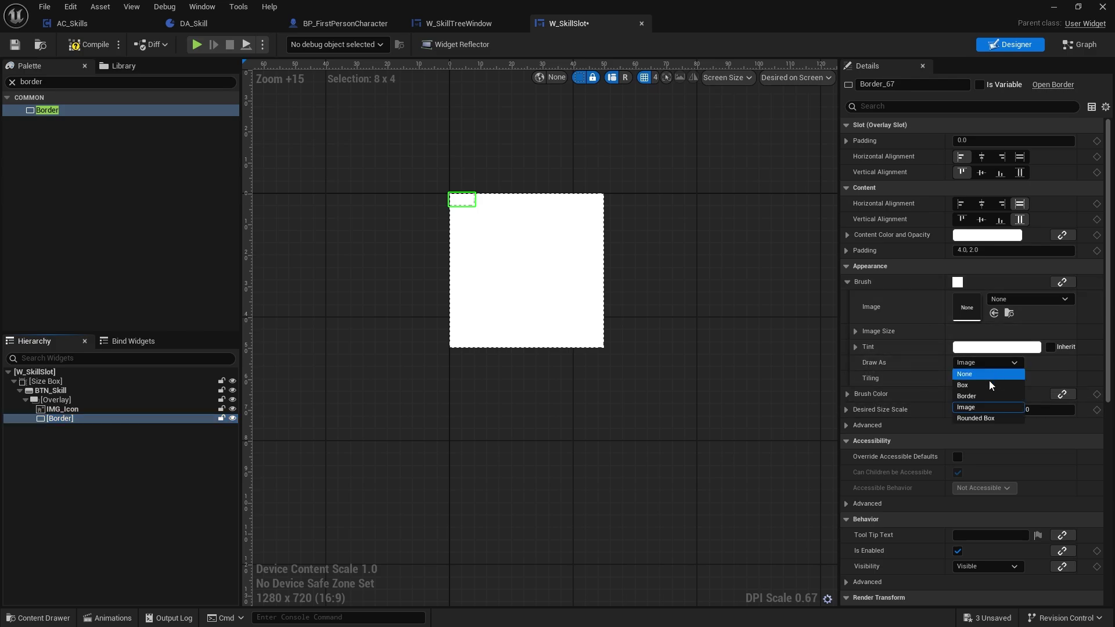
left_click(984, 418)
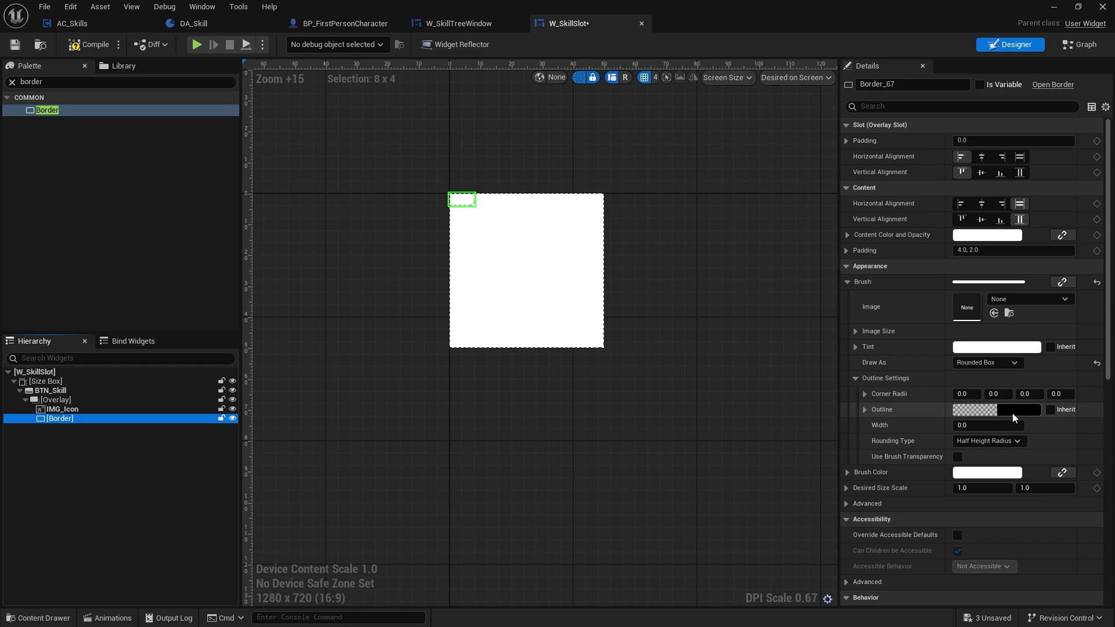
left_click(996, 425)
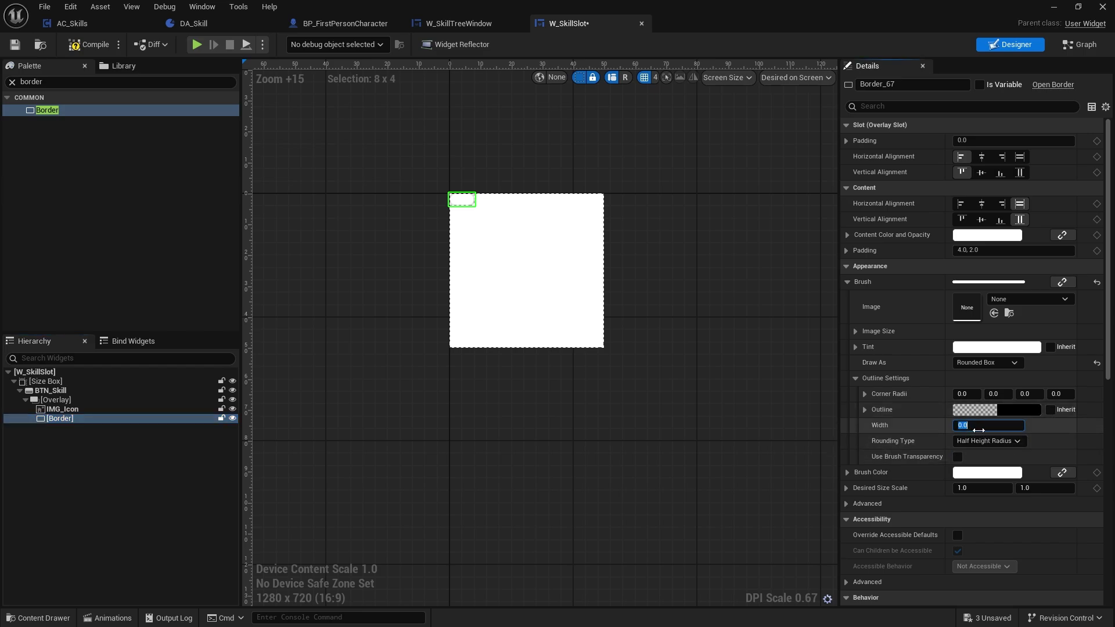
type("2")
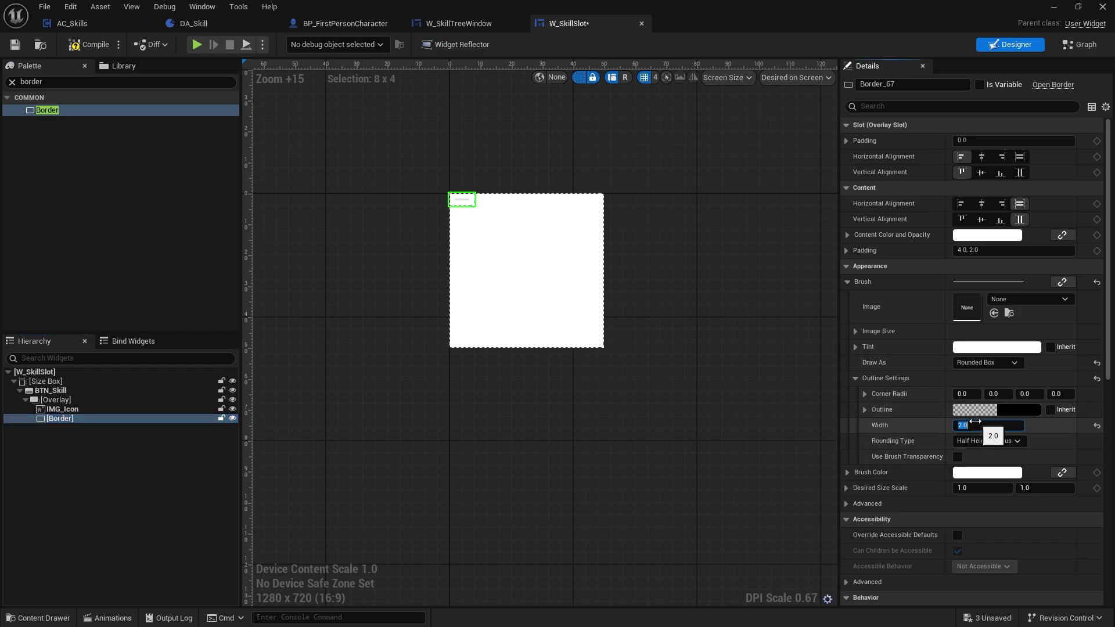
left_click(975, 409)
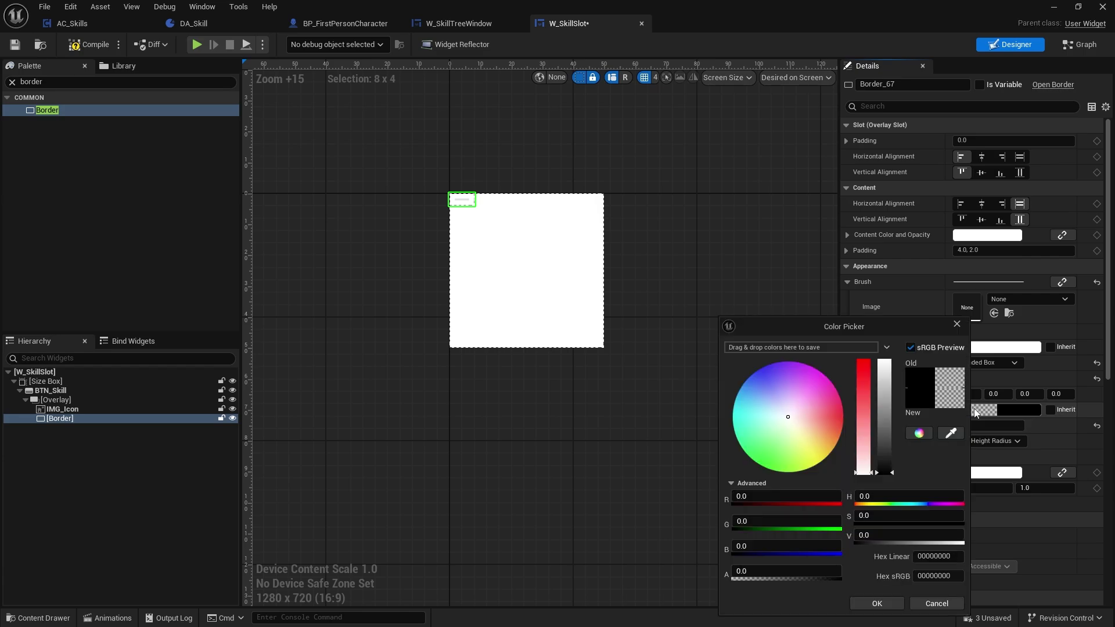
mouse_move(757, 574)
left_mouse_down()
mouse_move(834, 574)
mouse_move(758, 574)
left_mouse_up()
left_click(852, 601)
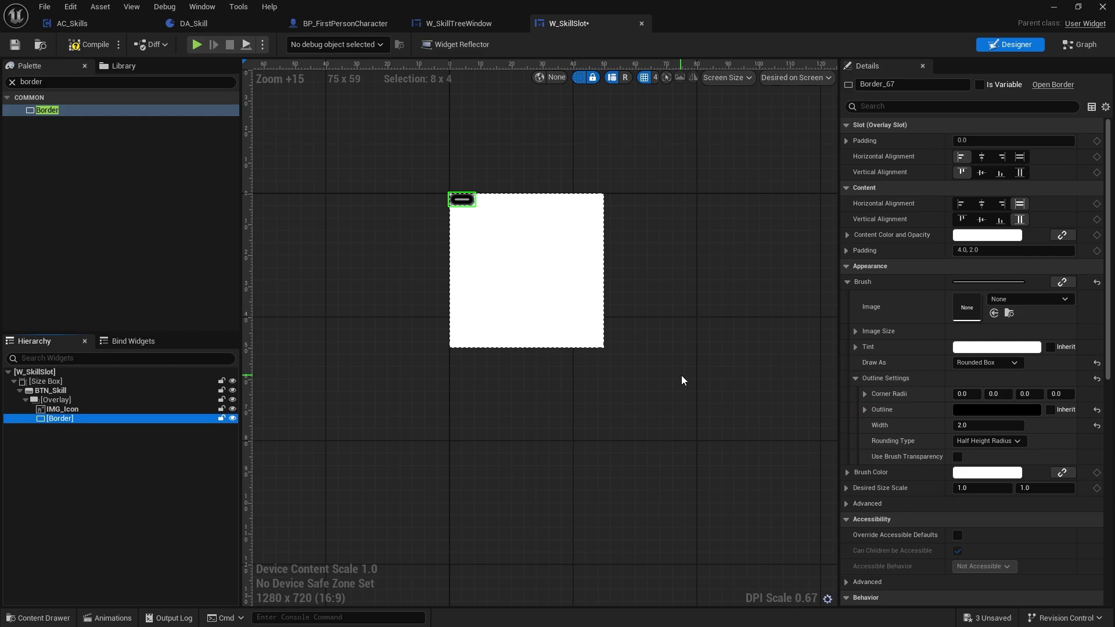
Step: Add a Text widget inside the Border and set its text to 9
scroll(499, 137, "up", 1)
scroll(497, 174, "up", 4)
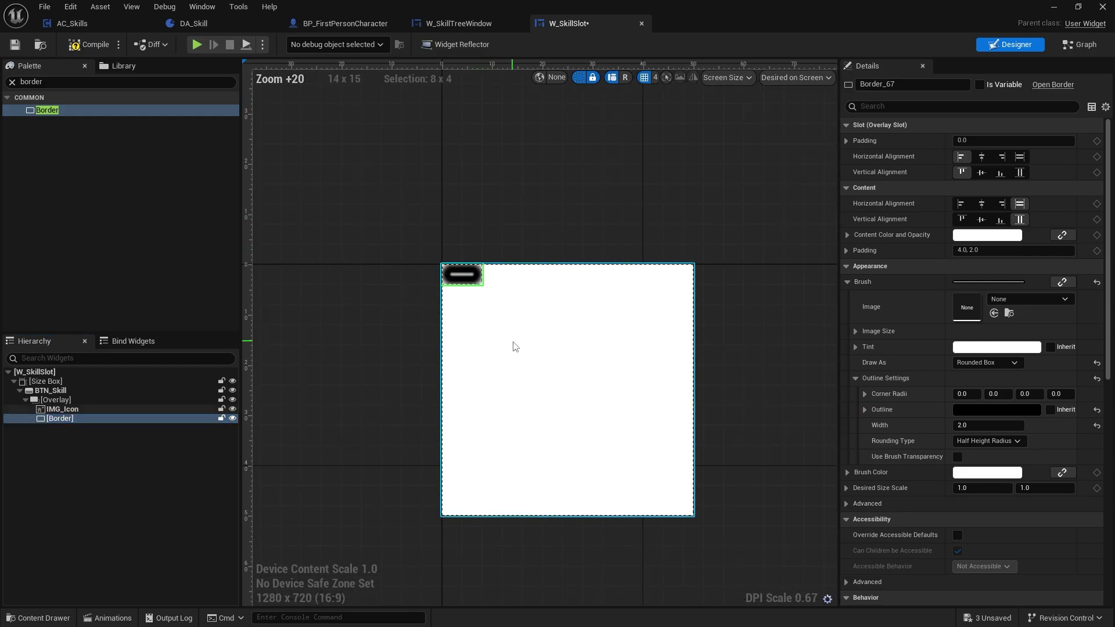
right_click_drag(477, 292, 436, 261)
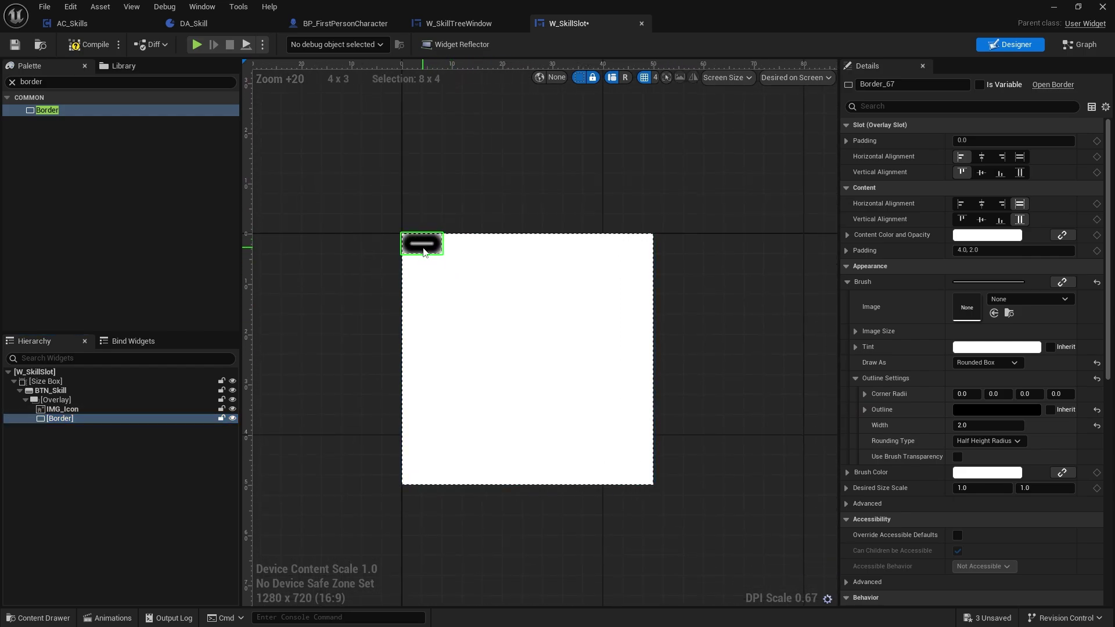
left_click(12, 82)
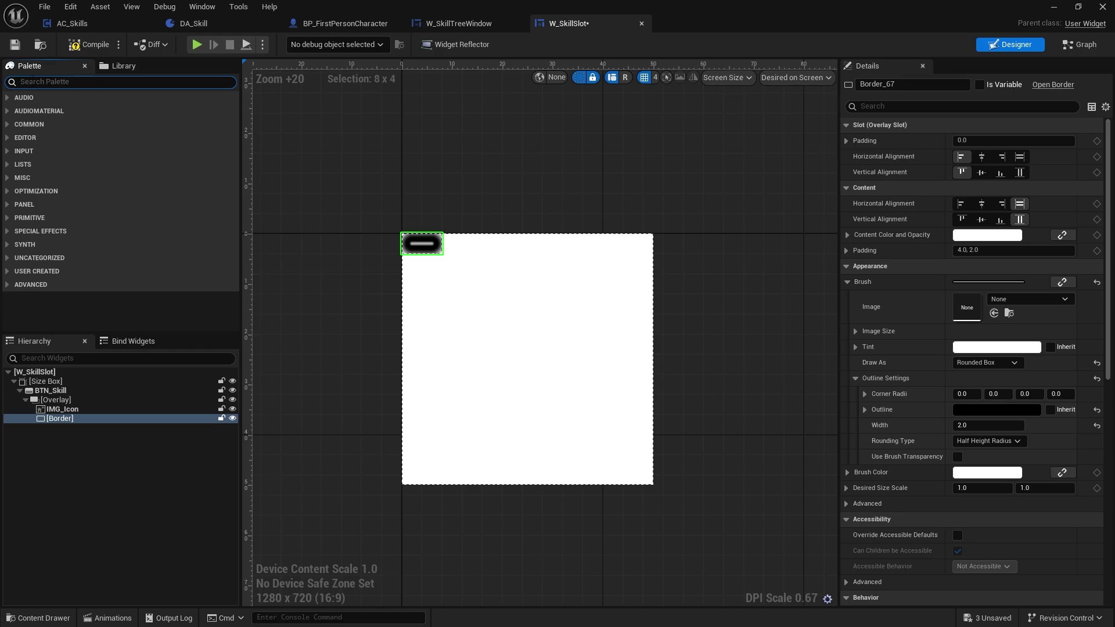
type("text")
left_click_drag(43, 121, 63, 423)
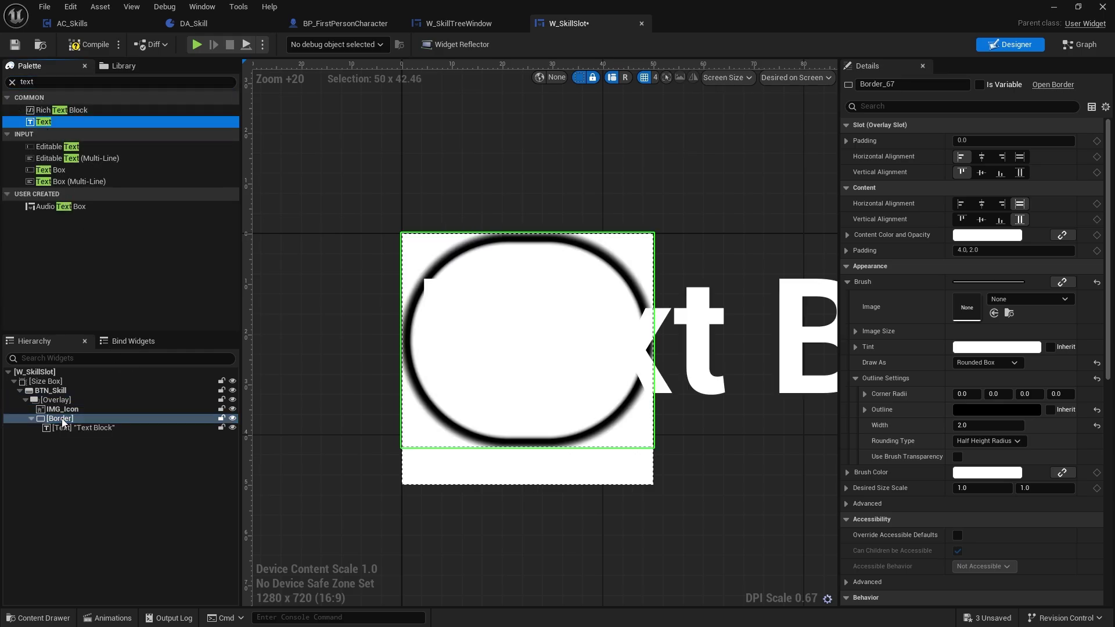
left_click(119, 428)
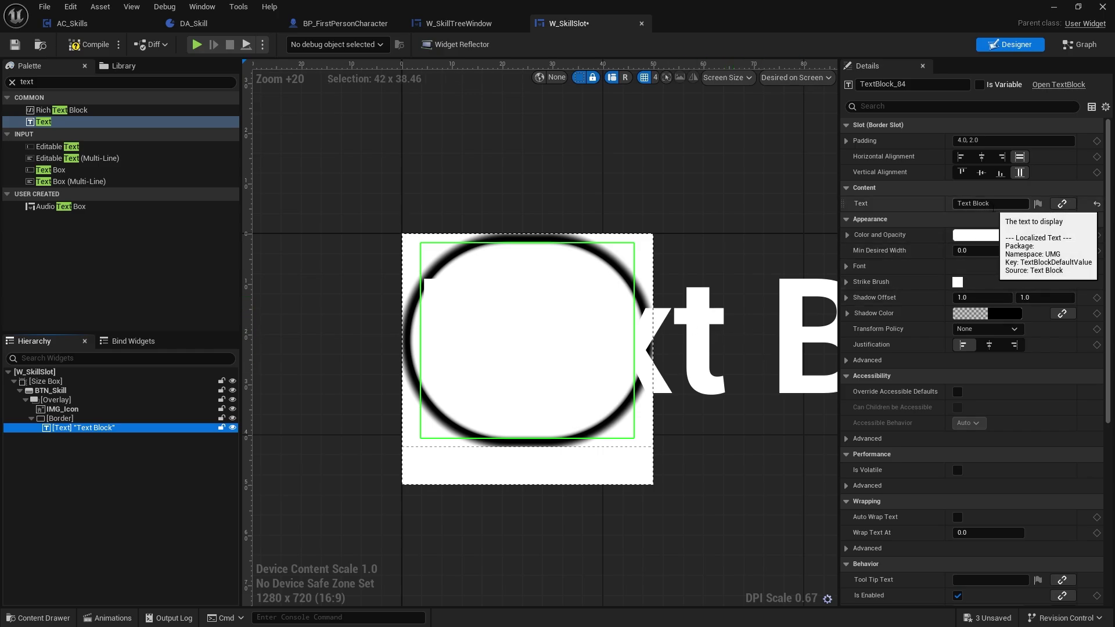
left_click(991, 203)
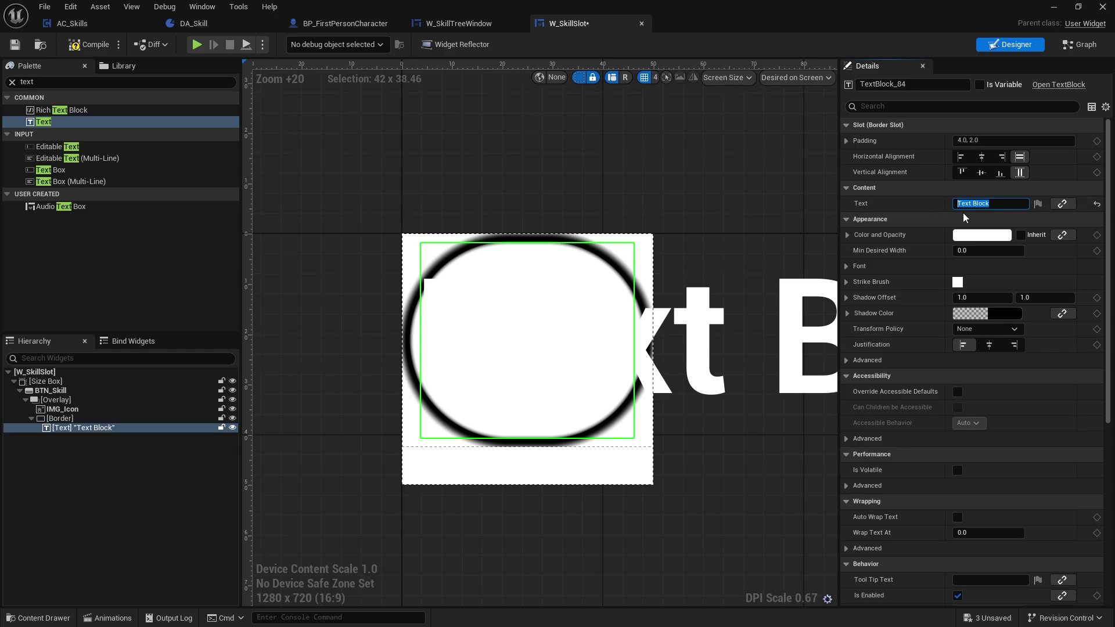
type("9")
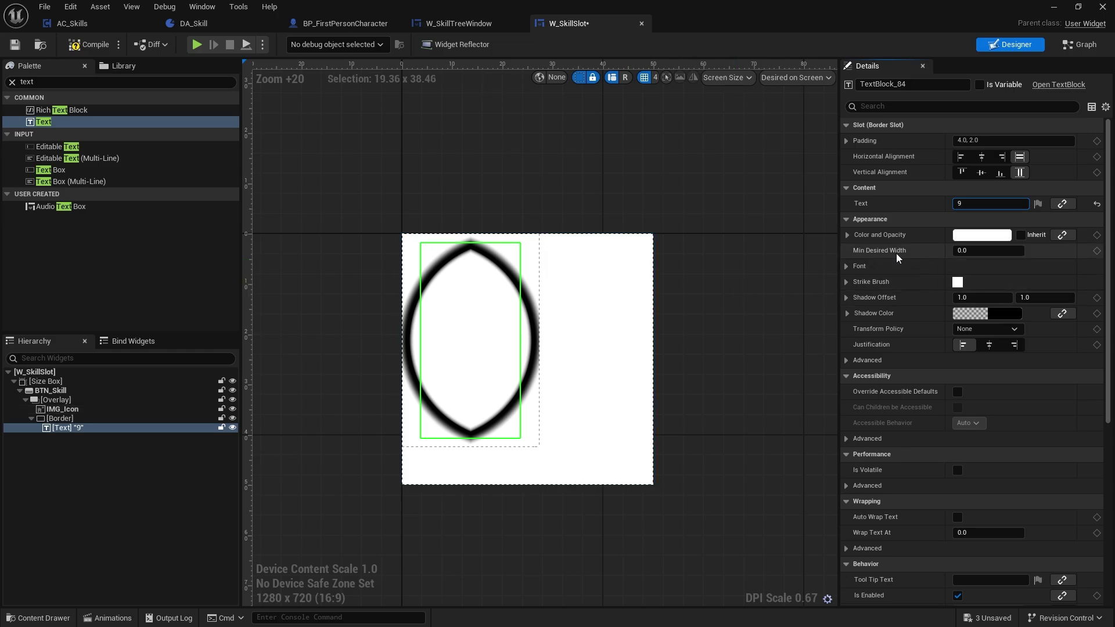
Step: Change the text color to black and set the font size to 8
left_click(877, 266)
left_click(981, 235)
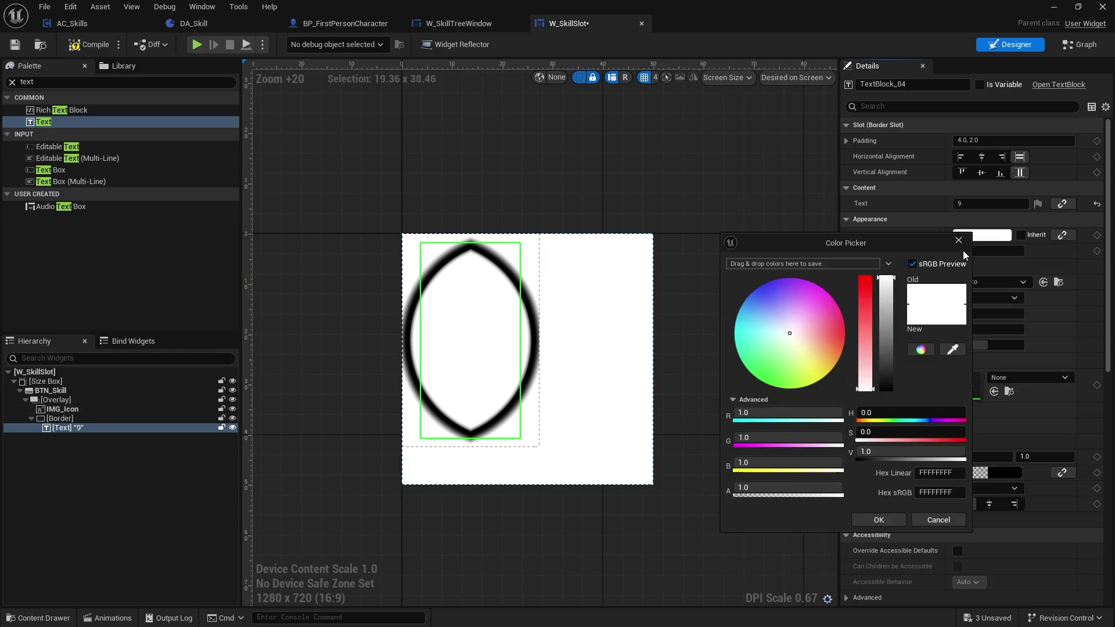
left_click_drag(878, 359, 896, 445)
left_click(879, 520)
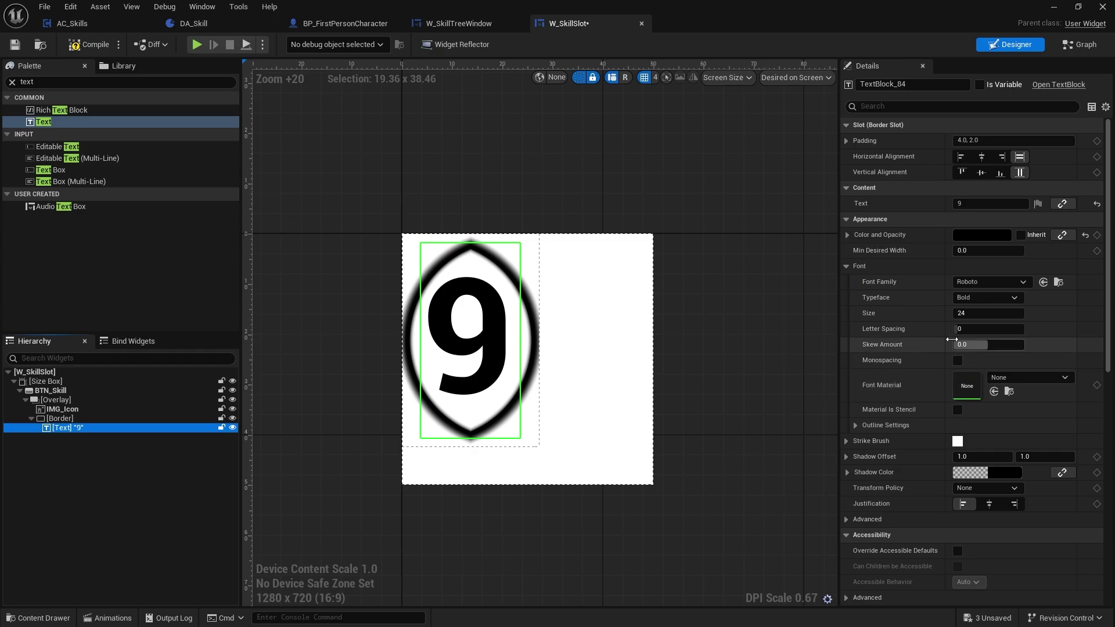
left_click(977, 313)
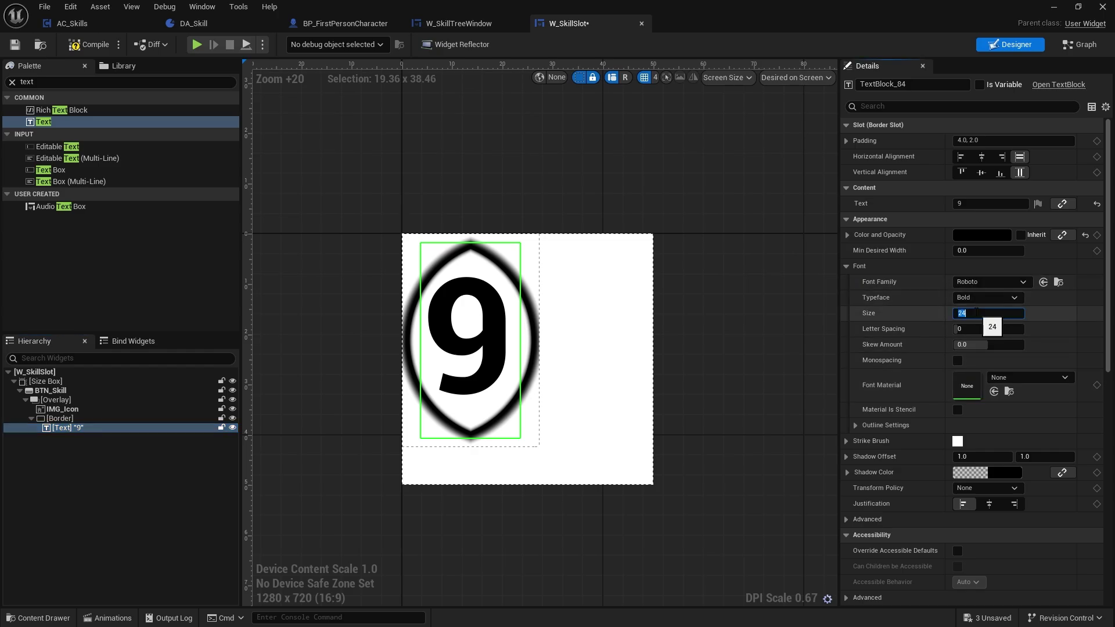
type("8")
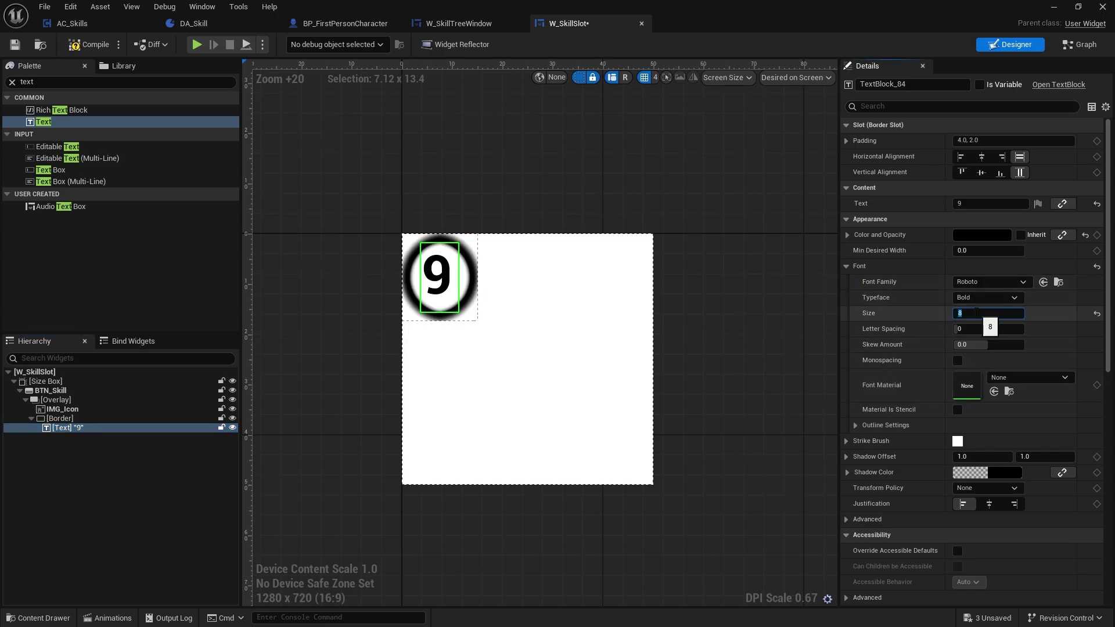
Step: Wrap the Border containing the number text in a Size Box
left_click(116, 418)
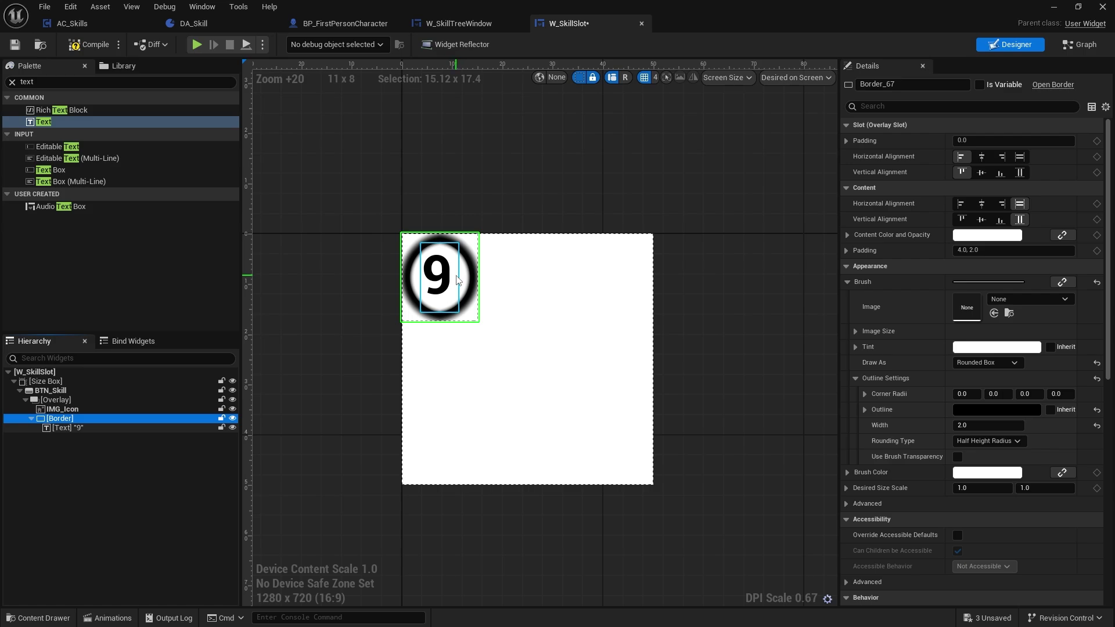
right_click(57, 422)
mouse_move(95, 548)
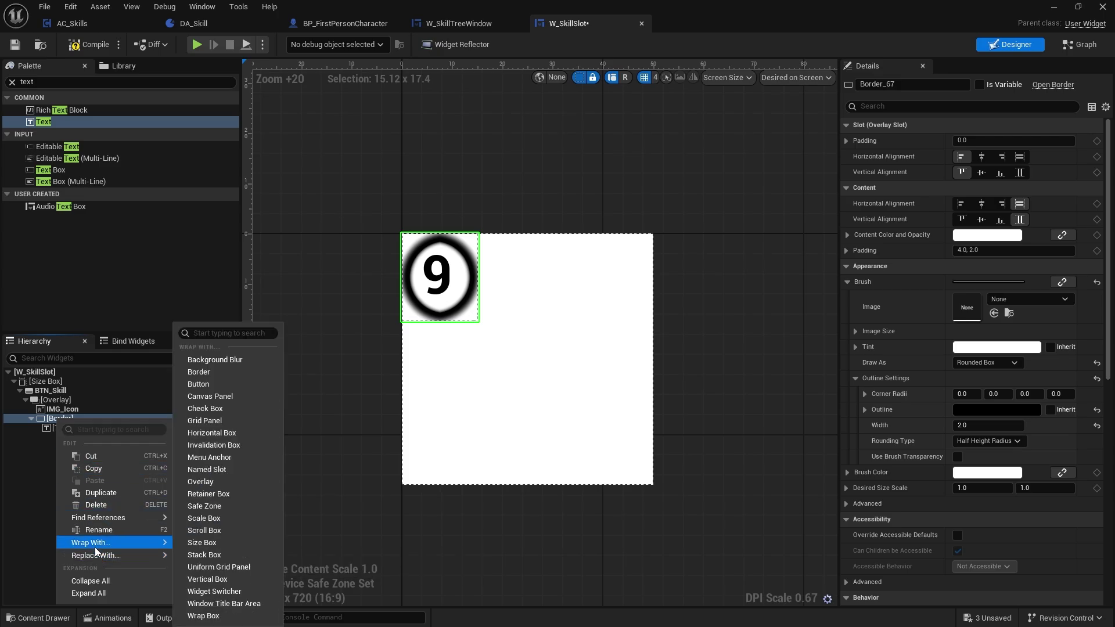
left_click(197, 549)
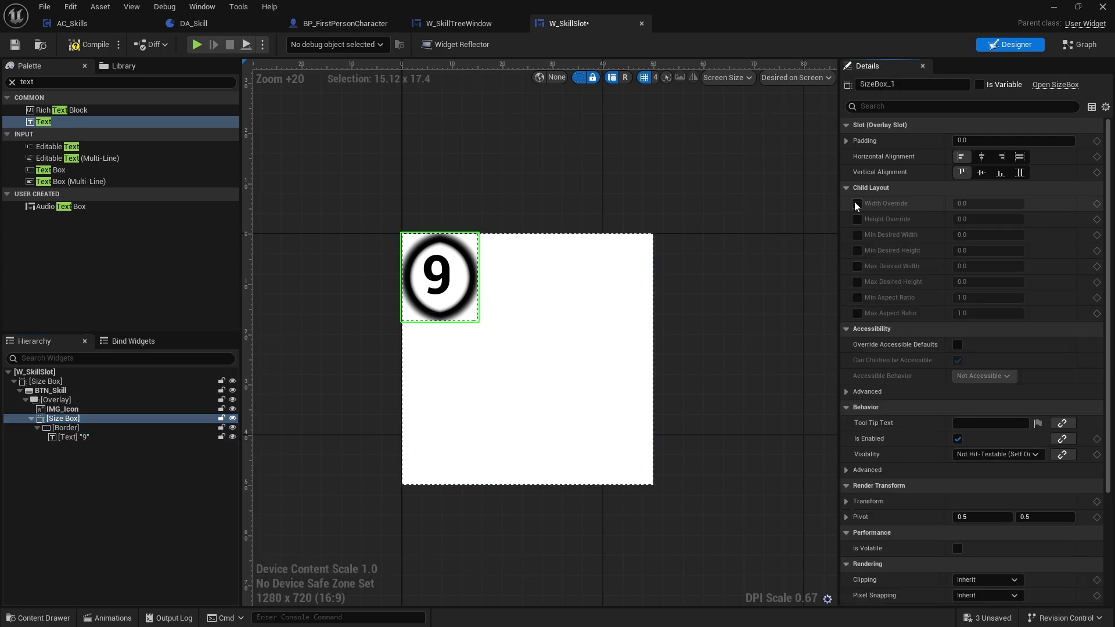
Step: Enable the width and height overrides on the badge's Size Box and set both to 10
left_click(856, 203)
left_click(857, 219)
left_click(982, 204)
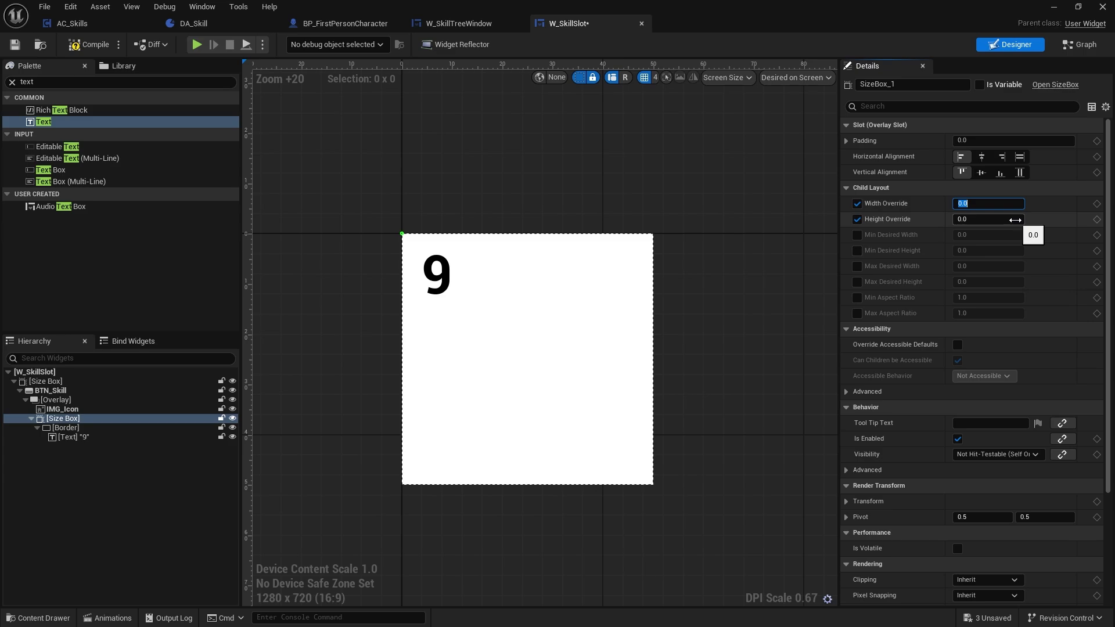
type("10")
key("Return")
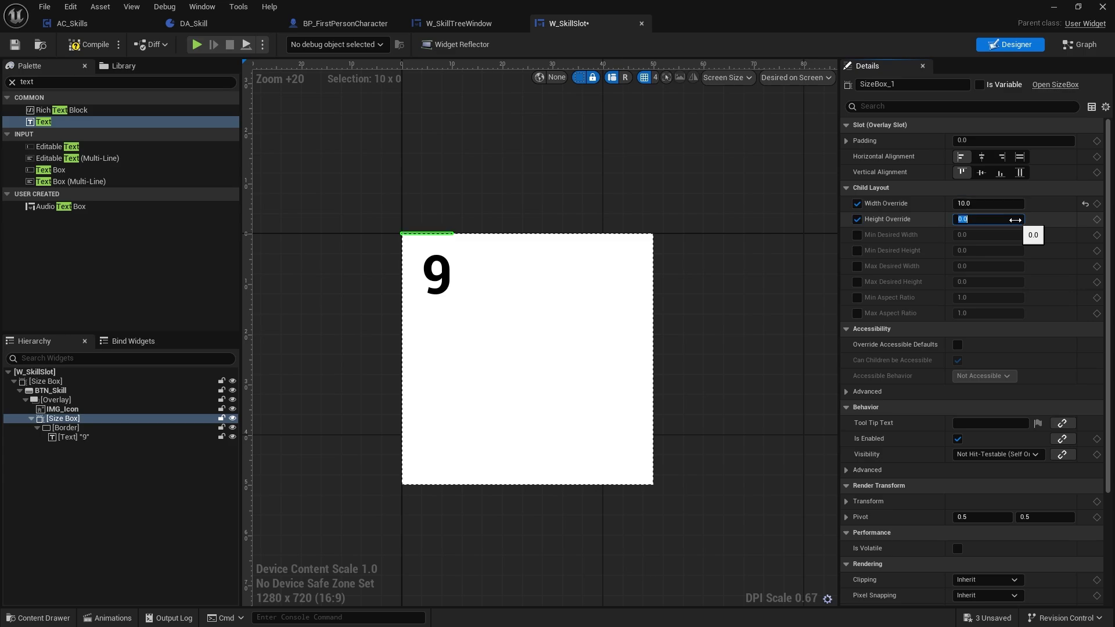
left_click(1016, 220)
type("10")
key("Return")
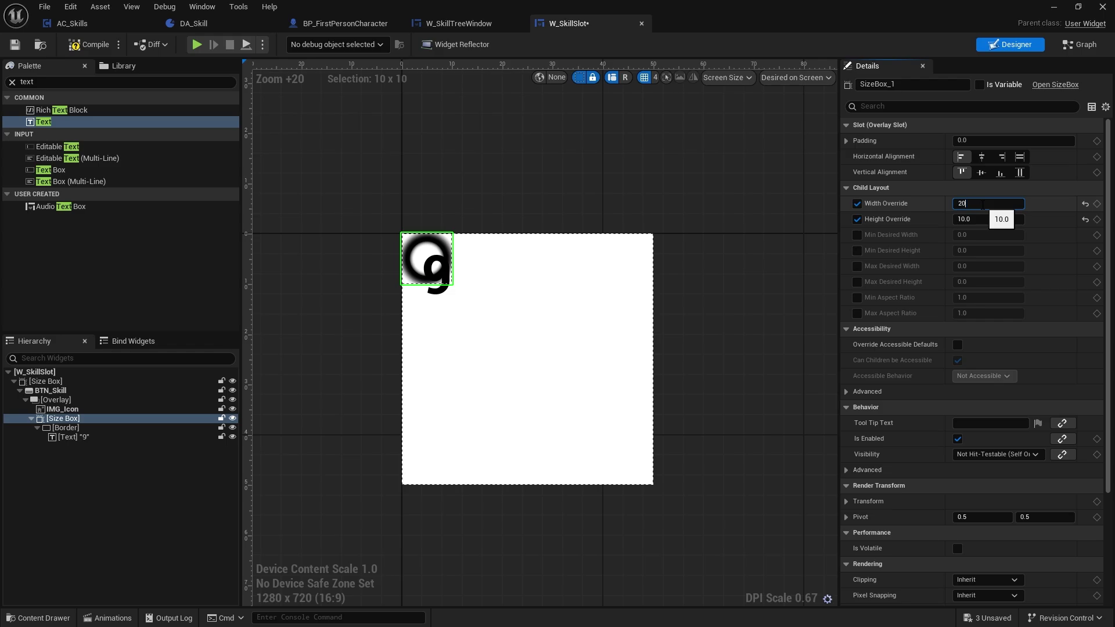
Step: Set the badge Size Box's width and height overrides to 20
key("Tab")
type("20")
key("Return")
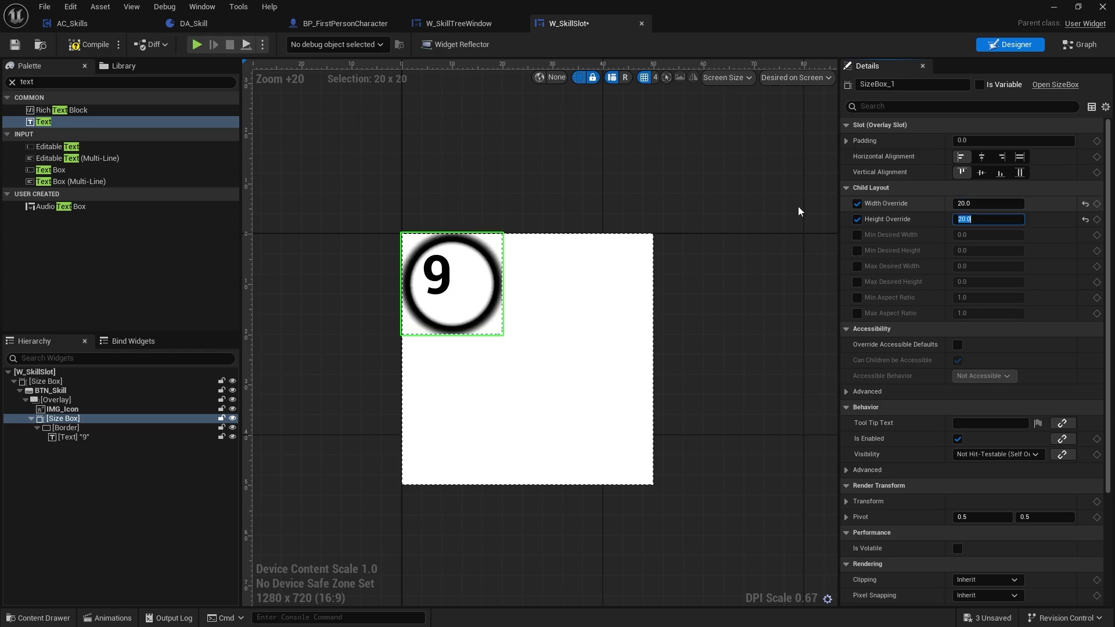
Step: Align the number text to the horizontal and vertical center of the Border and set its justification to center
left_click(107, 427)
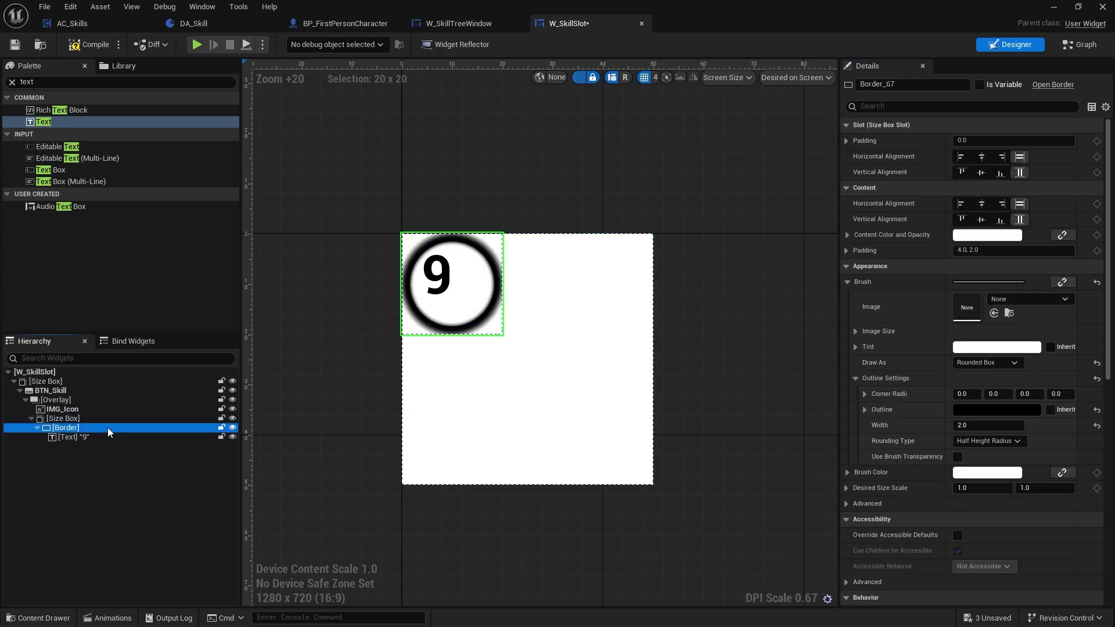
left_click(93, 438)
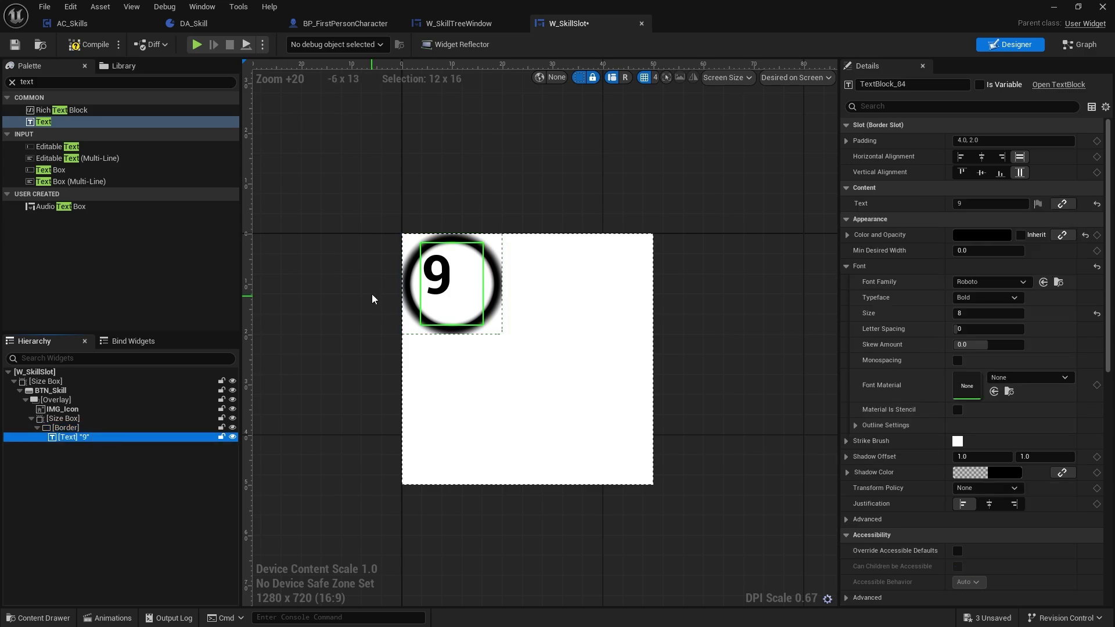
left_click(983, 174)
left_click(981, 156)
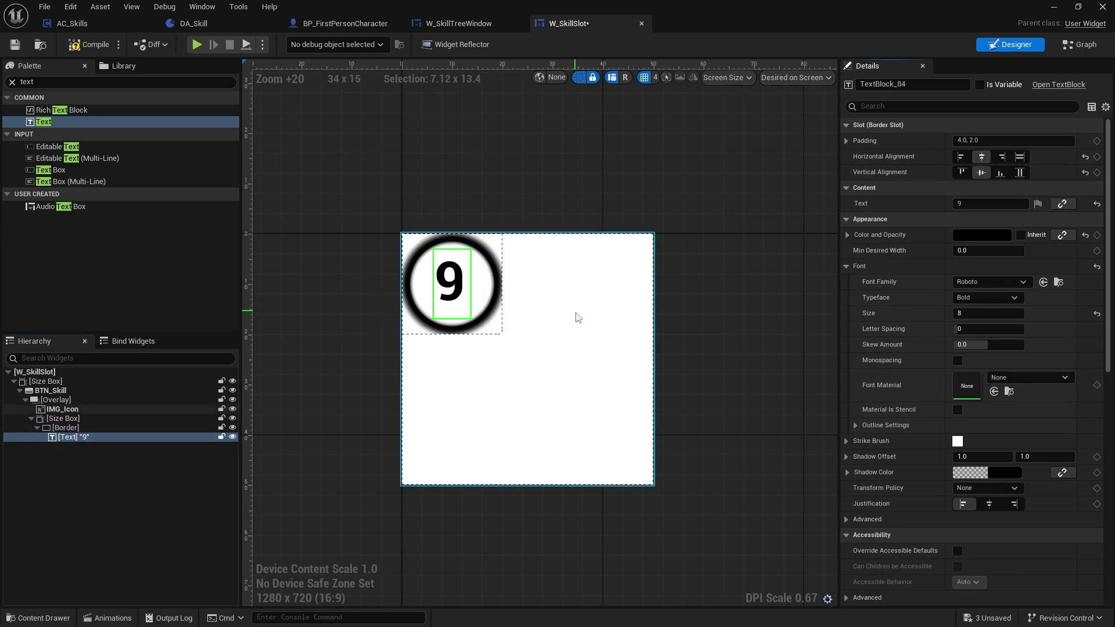
left_click(989, 504)
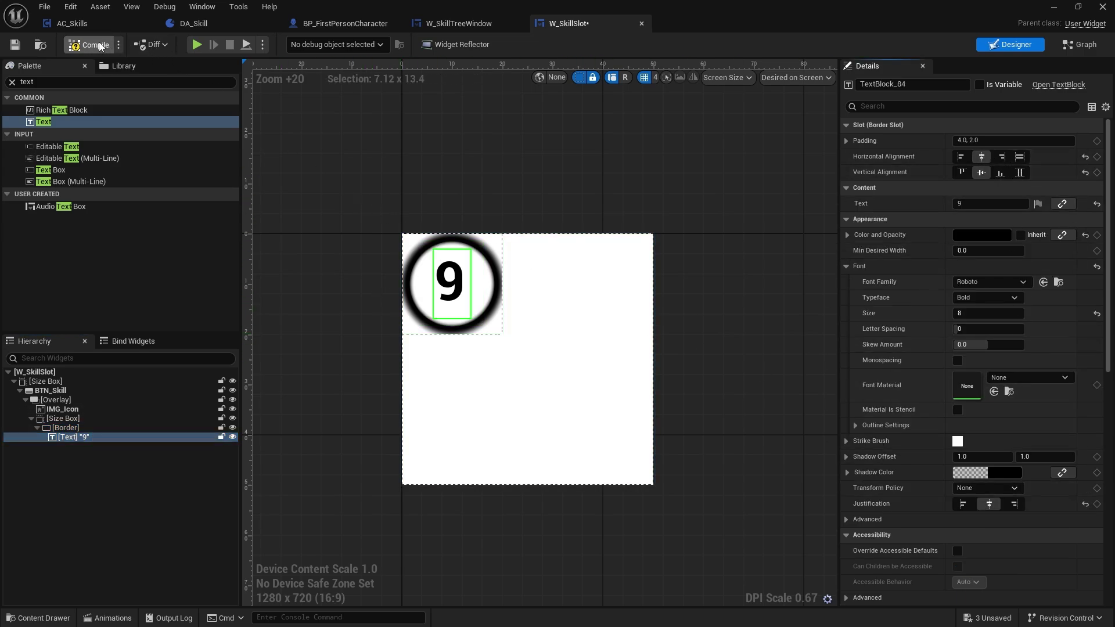
Step: Offset the badge's Size Box with a render transform translation of -10 in X and -10 in Y
left_click(610, 319)
right_click_drag(739, 326, 700, 316)
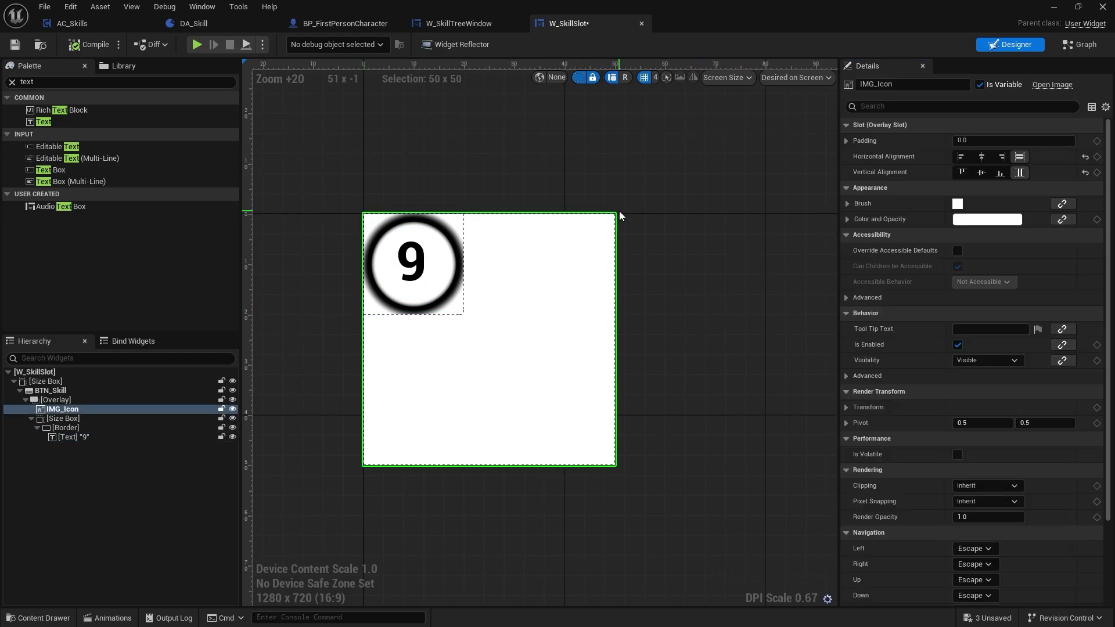
left_click(81, 419)
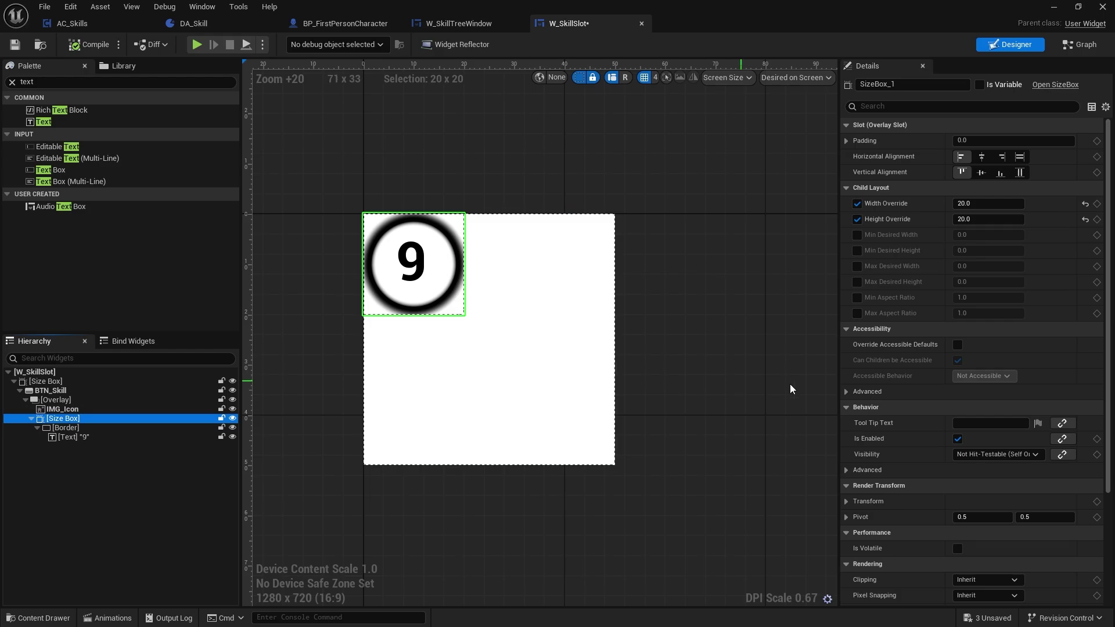
scroll(946, 469, "down", 4)
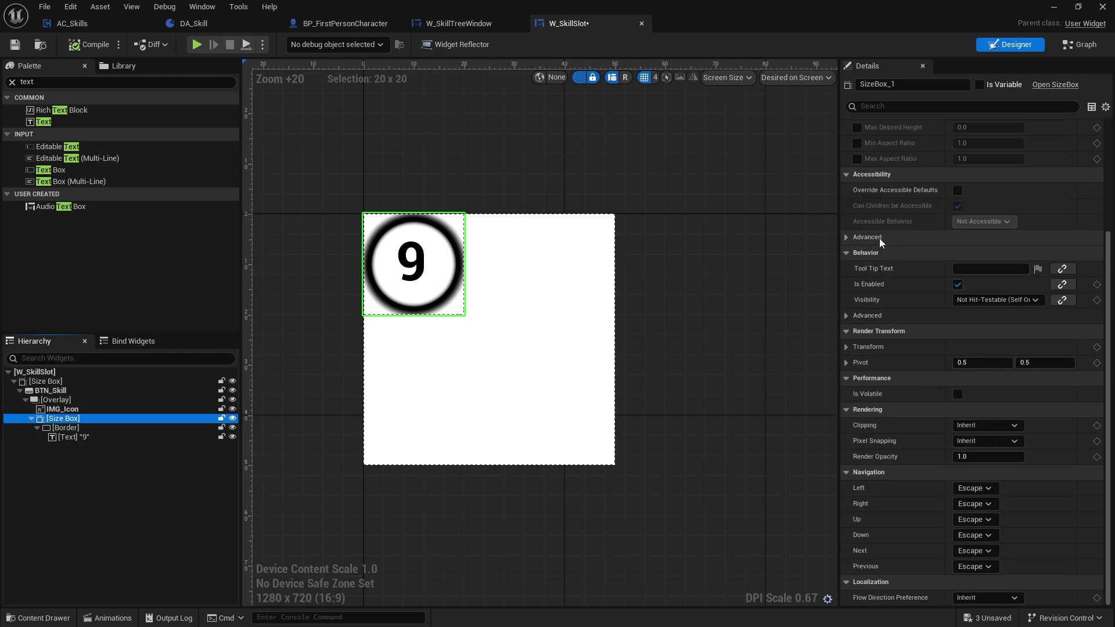
left_click(847, 347)
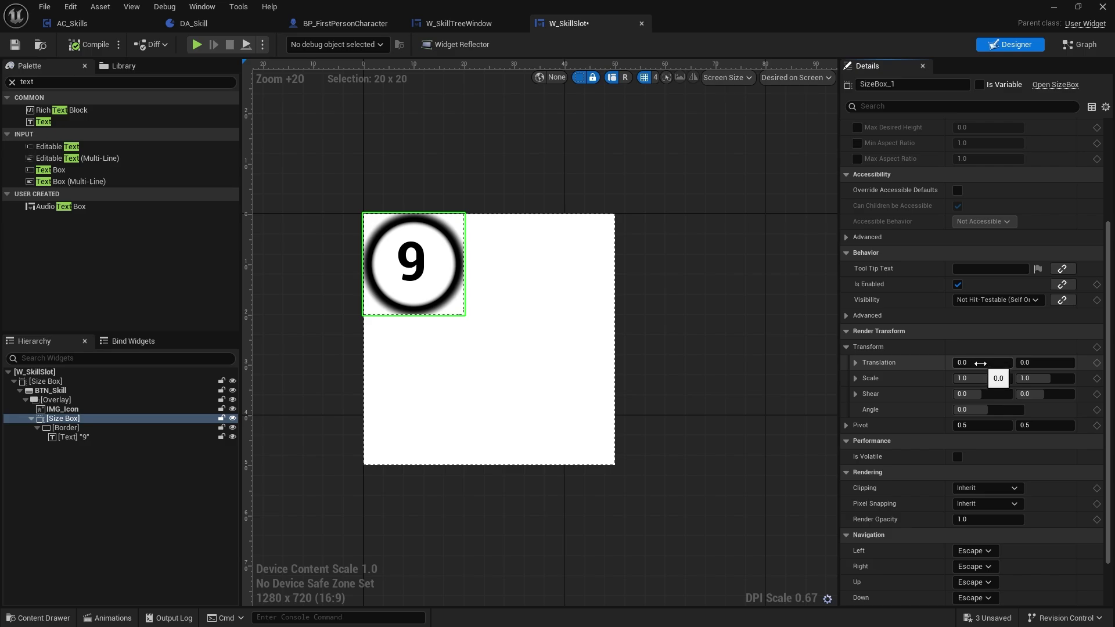
left_click(980, 363)
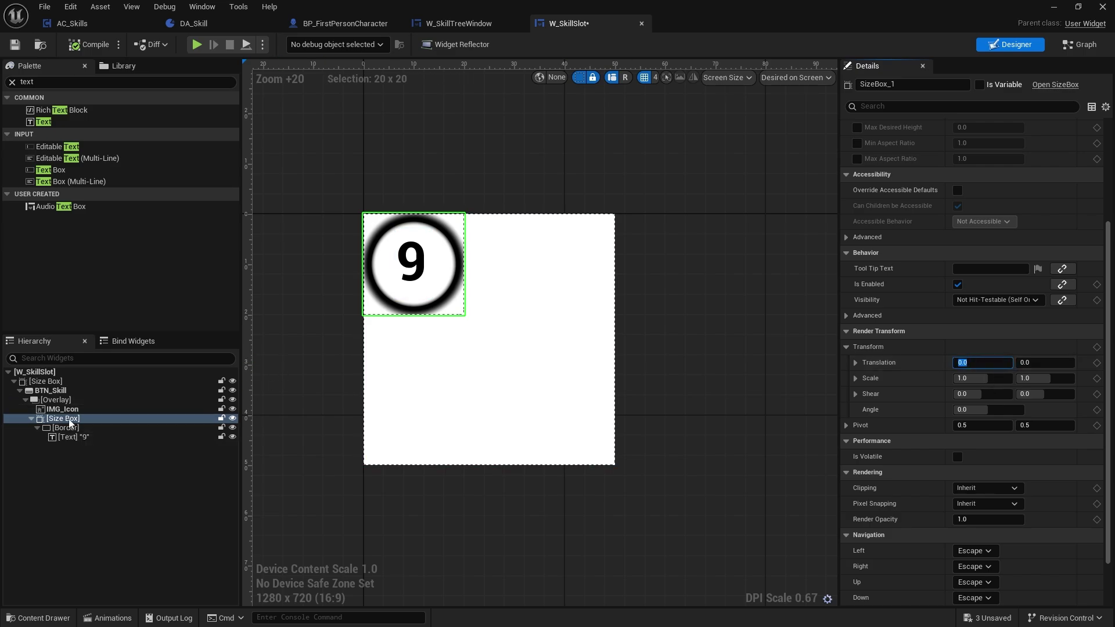
scroll(881, 228, "up", 5)
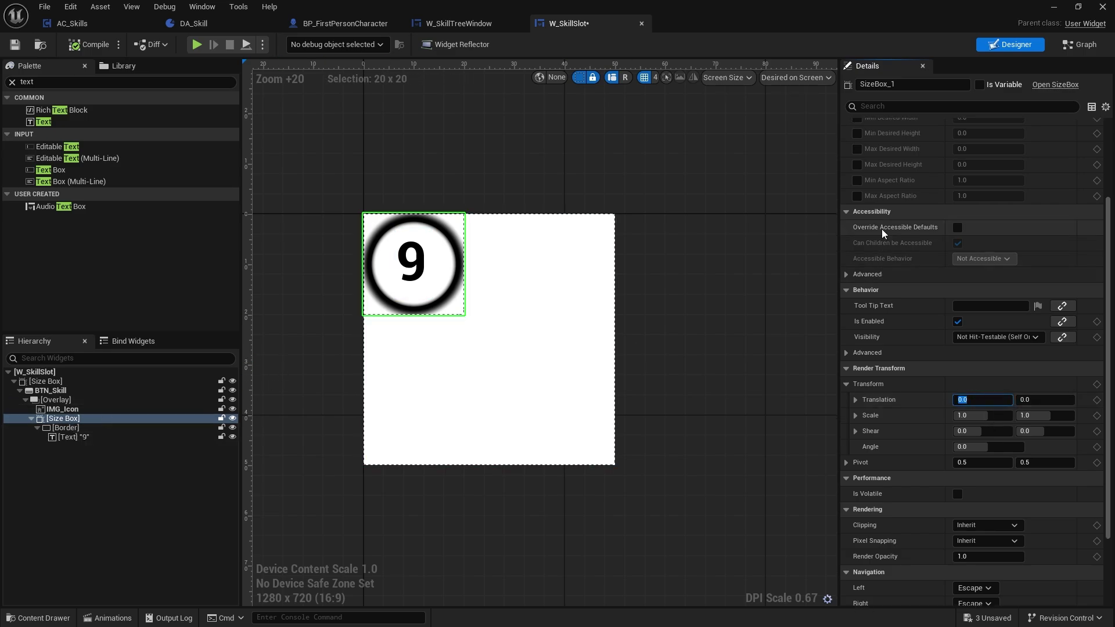
scroll(970, 234, "down", 2)
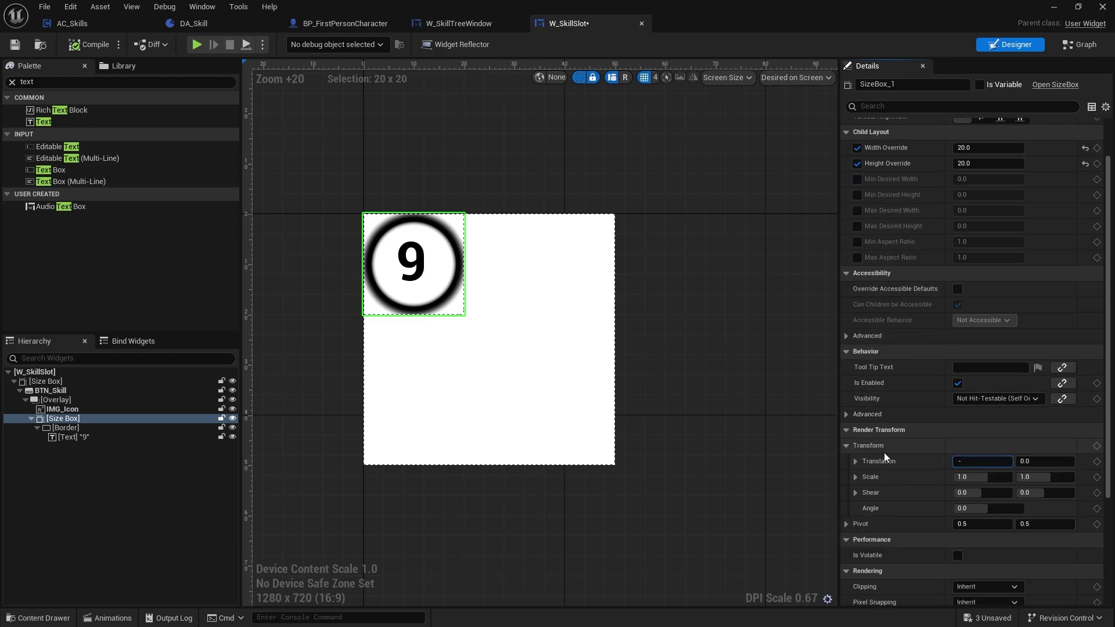
key("Return")
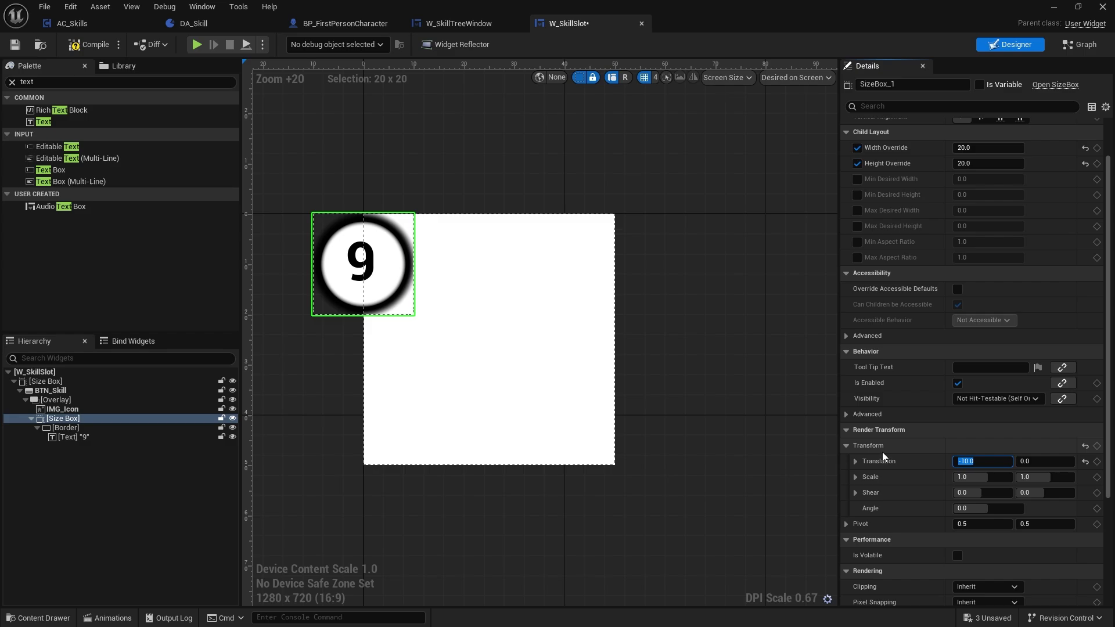
left_click(1039, 462)
type("-")
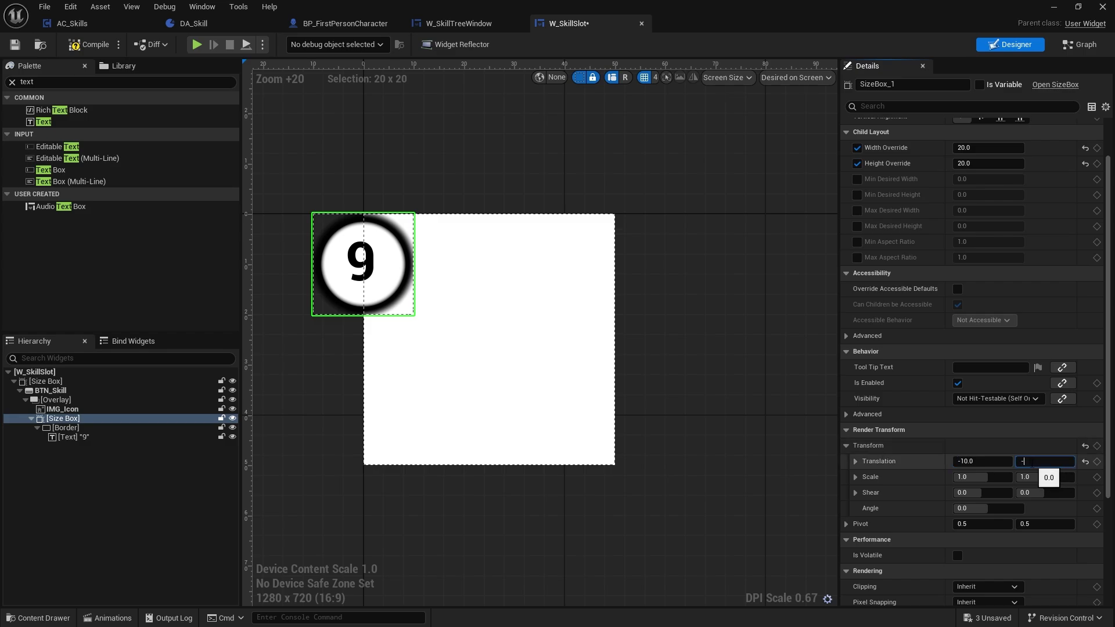
type("10")
key("Return")
left_click(702, 422)
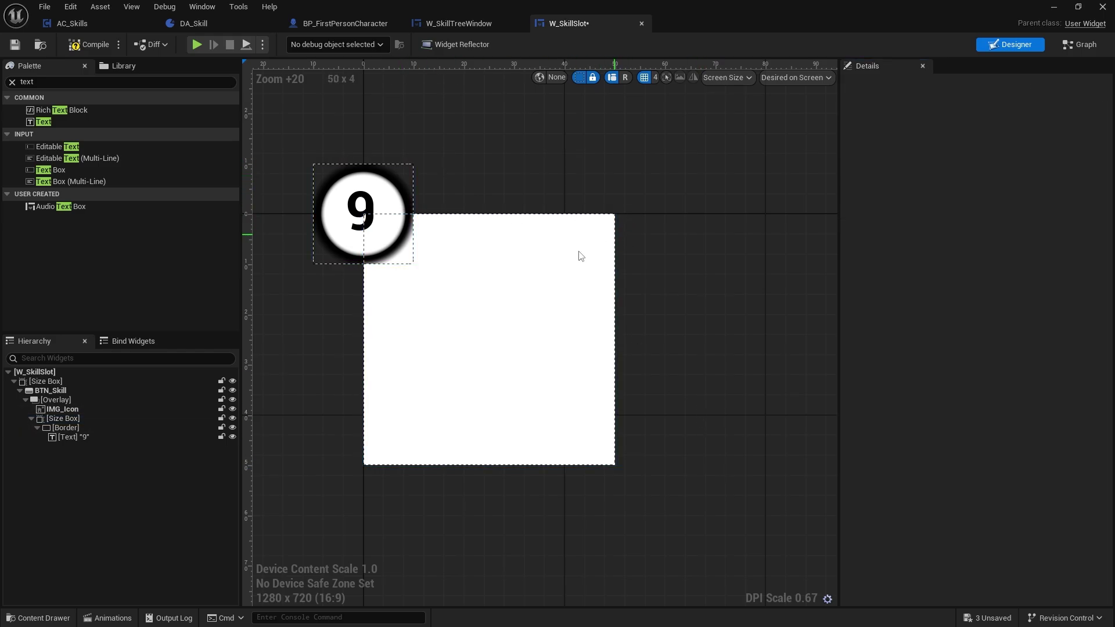
Step: Set the badge Size Box's X translation to 40, then compile and save the widget
left_click(66, 429)
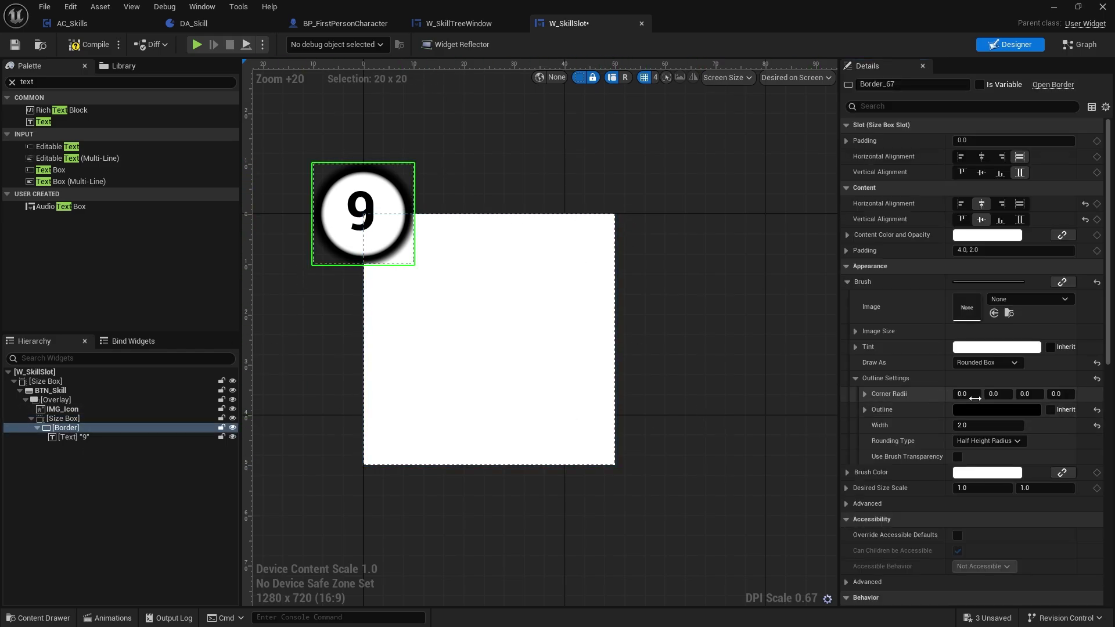
left_click(57, 382)
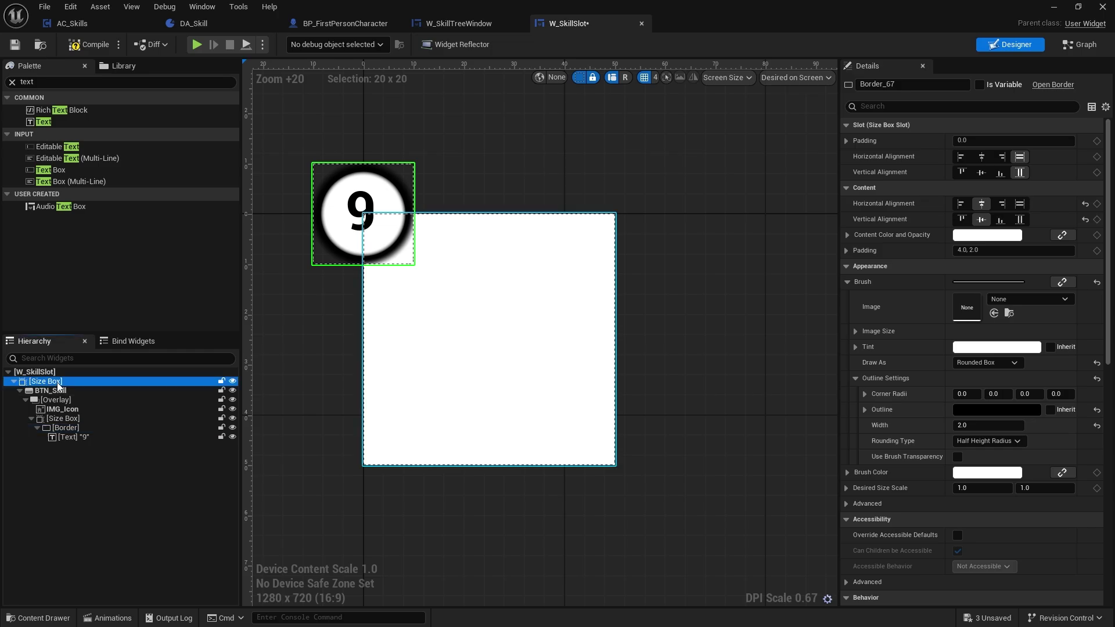
left_click(63, 419)
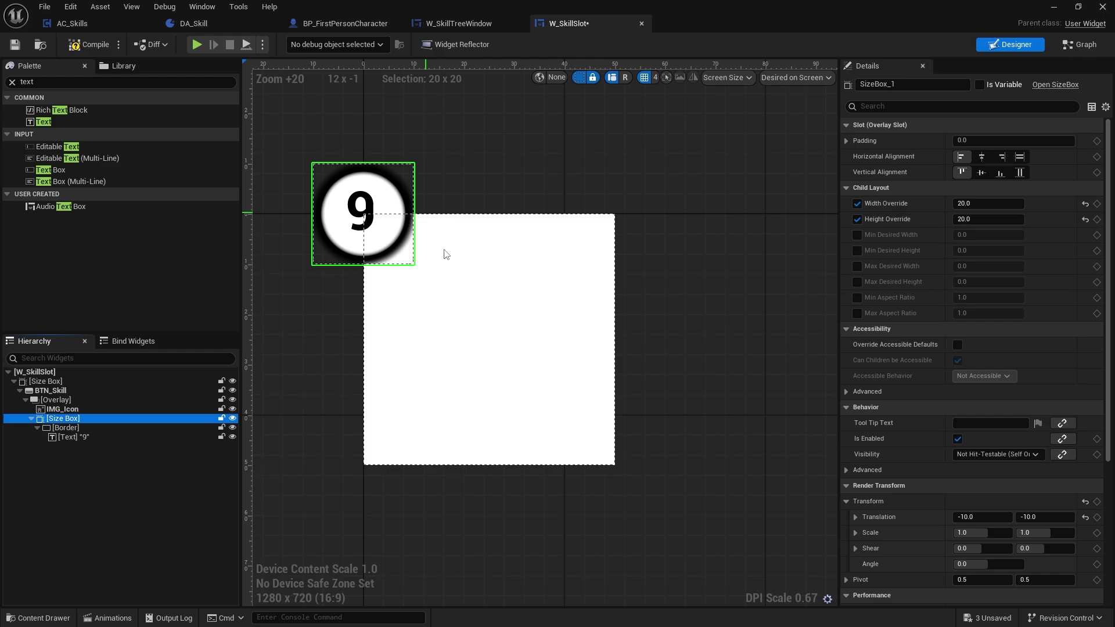
left_click(966, 519)
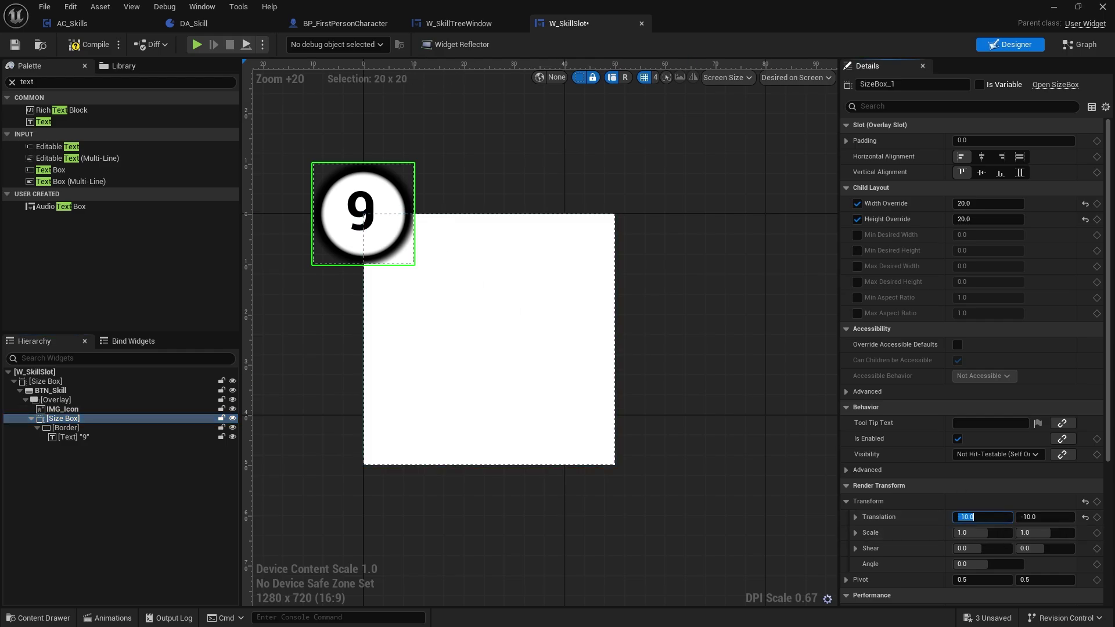
key("Return")
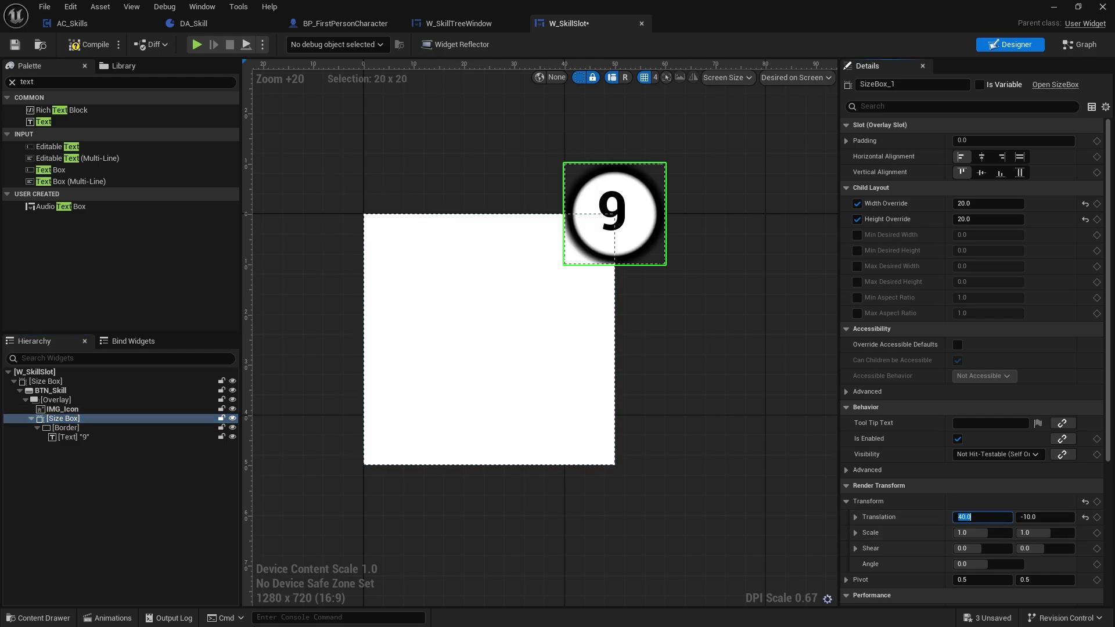
left_click(88, 45)
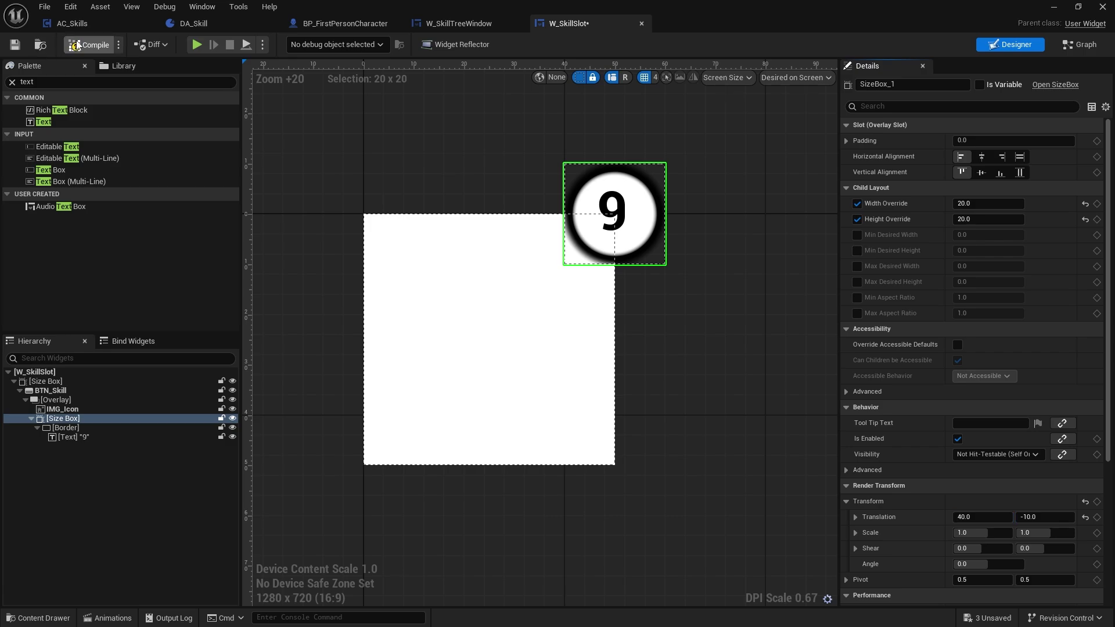
left_click(14, 45)
Step: Set the content padding of the badge's Border to 0 and save the widget
left_click(751, 353)
scroll(751, 357, "down", 3)
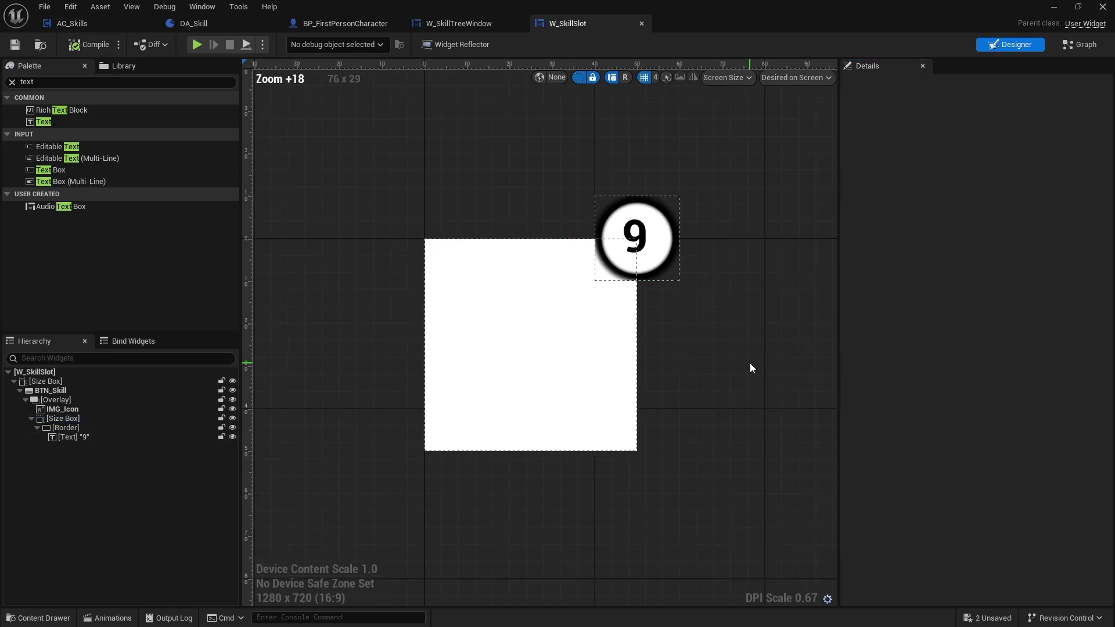
right_click_drag(751, 365, 671, 390)
scroll(619, 320, "up", 3)
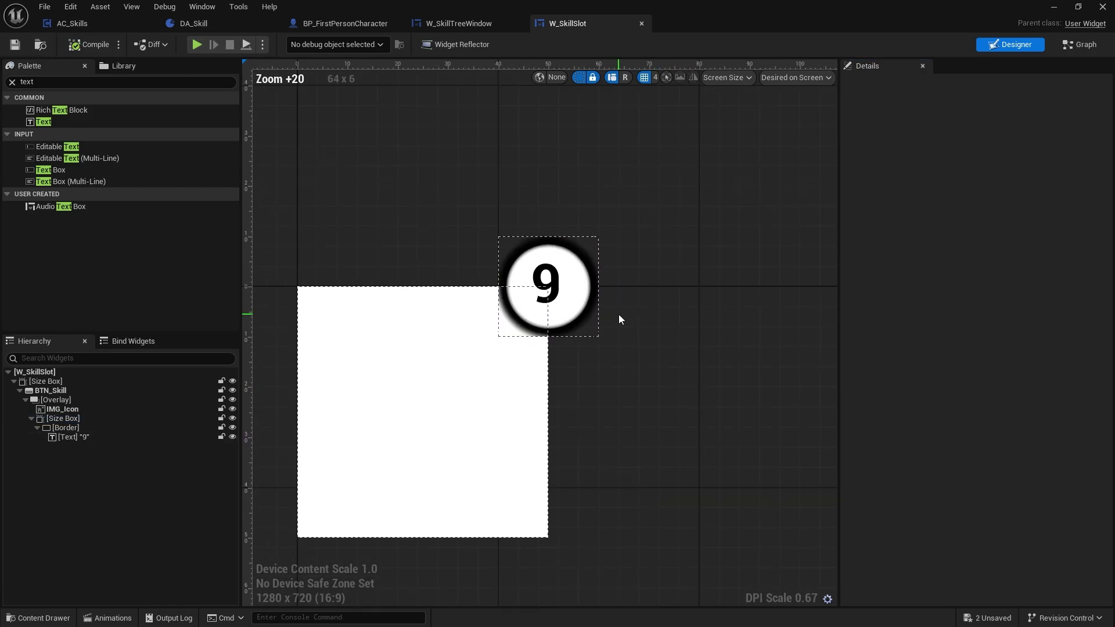
left_click(103, 428)
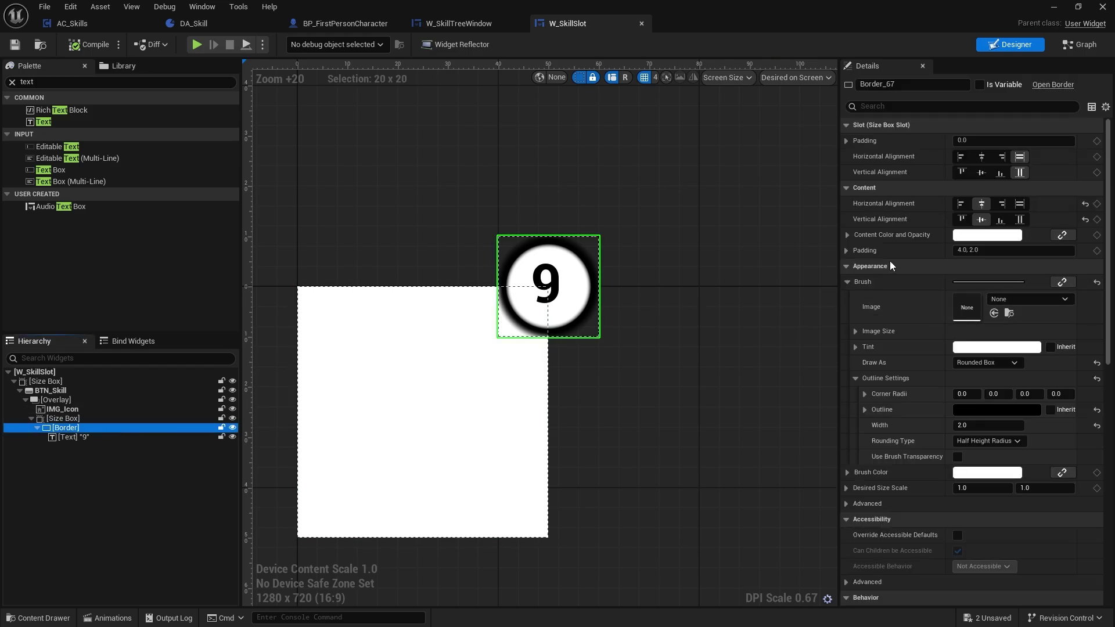
left_click(1001, 250)
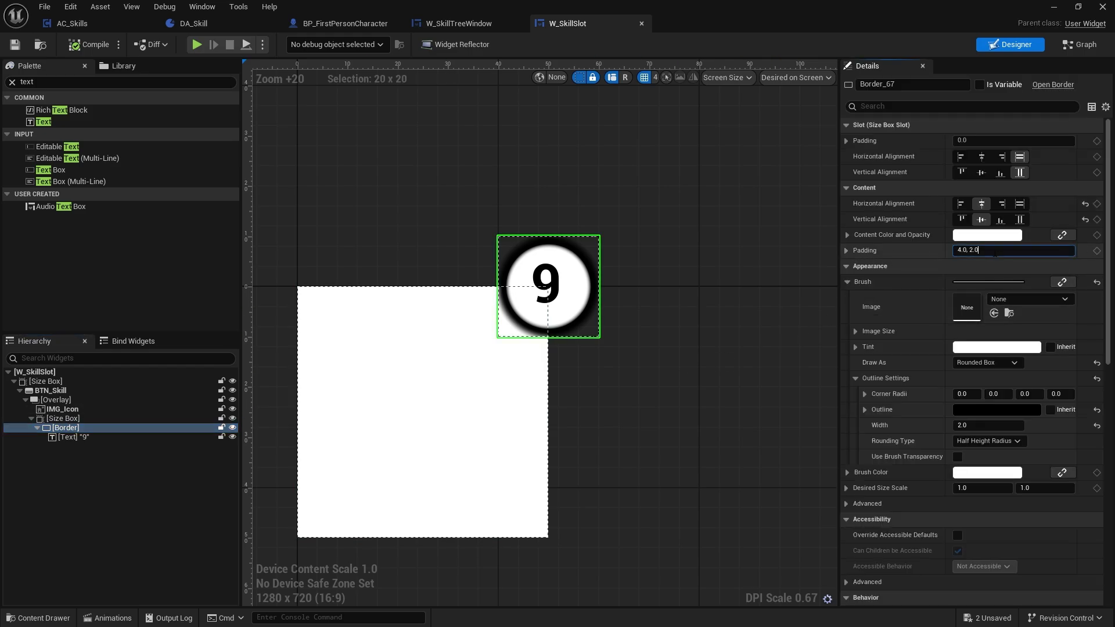
type("0")
key("Return")
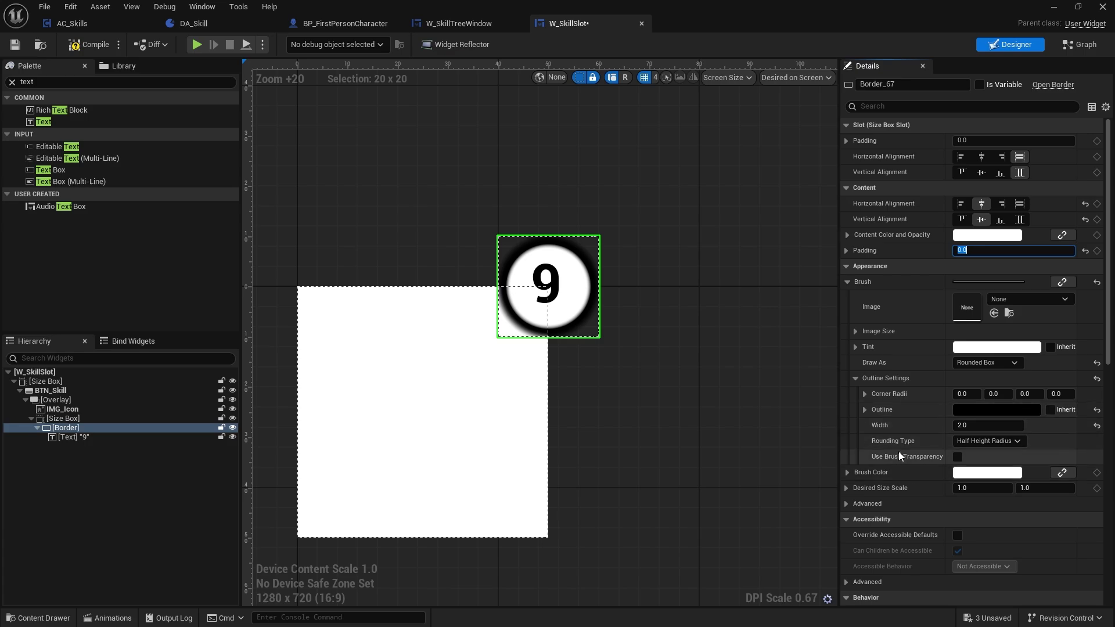
left_click(22, 52)
Step: Expose the badge's number text as a variable and rename it TXT_Tier
left_click(651, 393)
right_click_drag(650, 393, 677, 379)
scroll(677, 379, "down", 2)
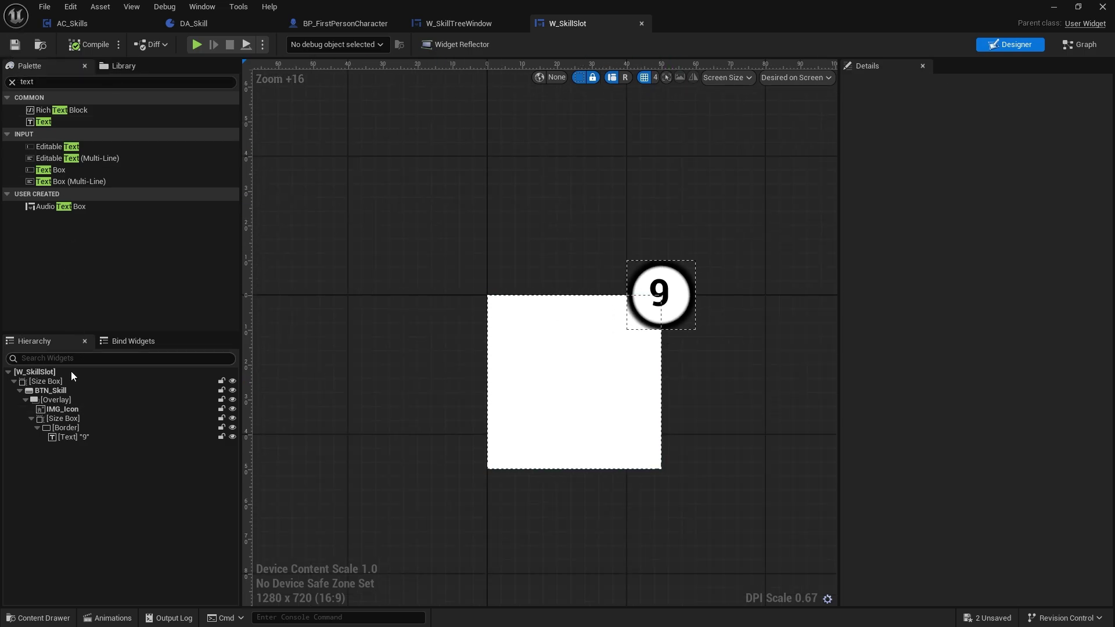
left_click(71, 437)
left_click(980, 86)
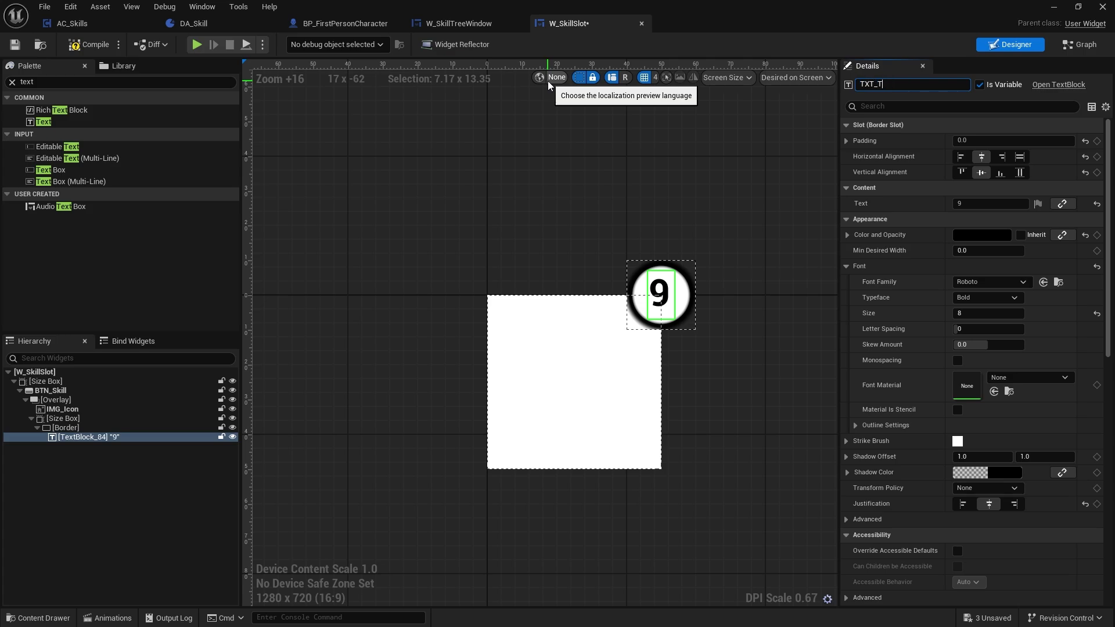
type("TXT_Tier")
key("Return")
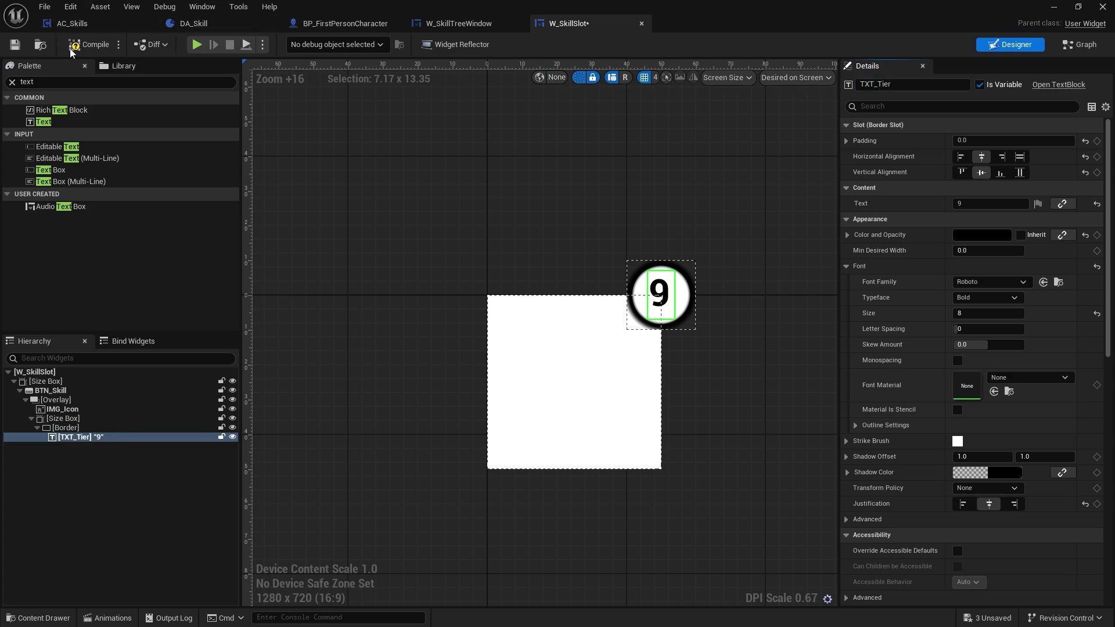
Step: Compile the skill slot widget and add a variable named SkillData in its graph
left_click(86, 46)
left_click(445, 244)
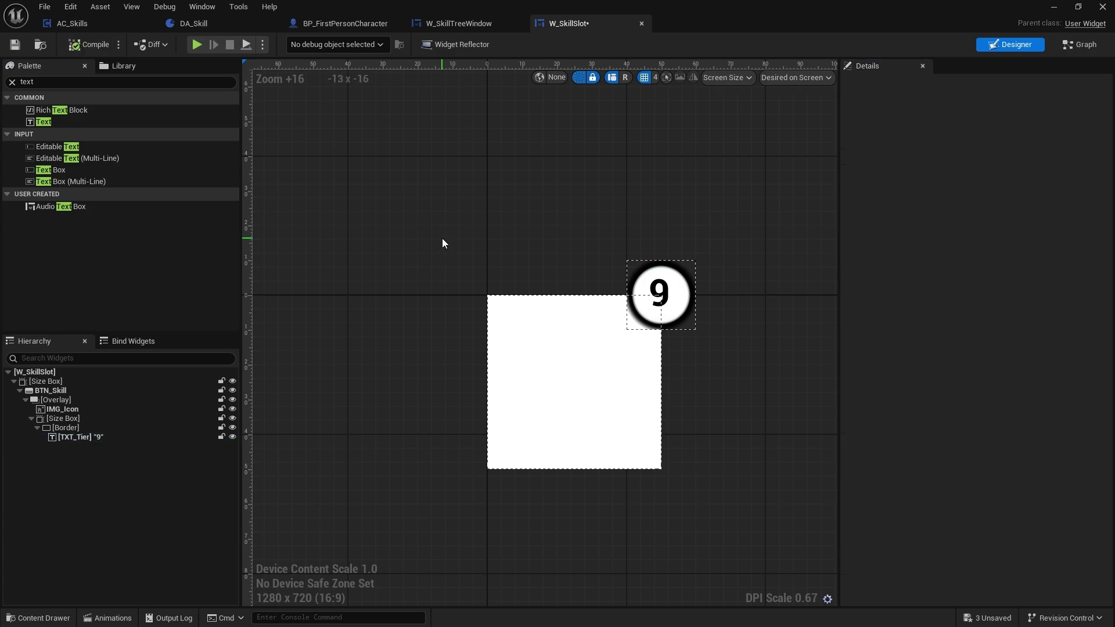
left_click(1081, 47)
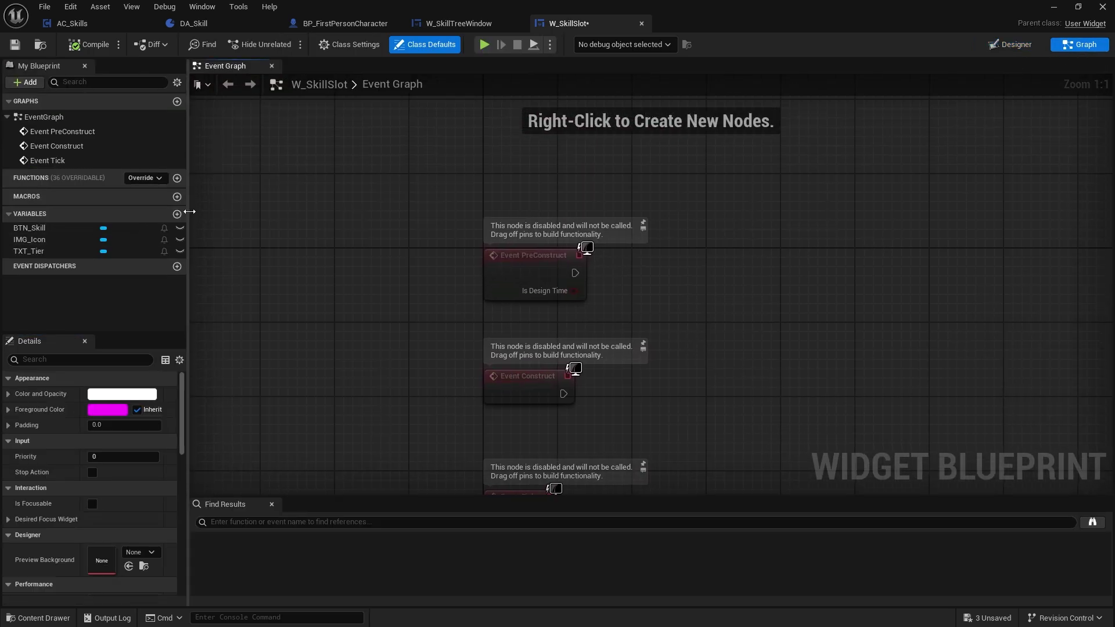
left_click(178, 214)
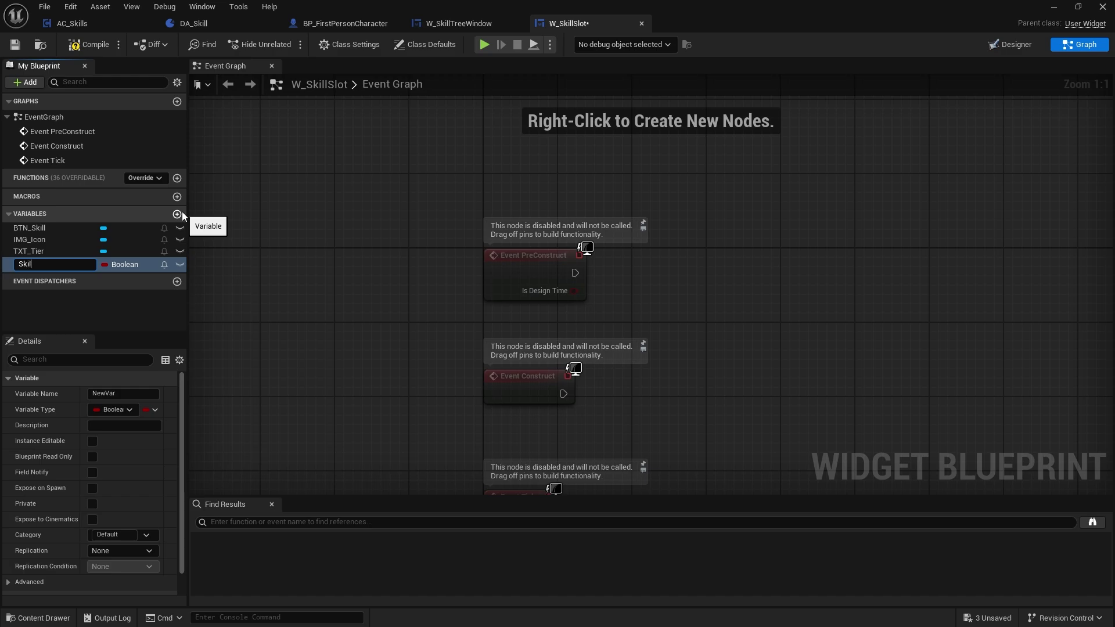
key("Return")
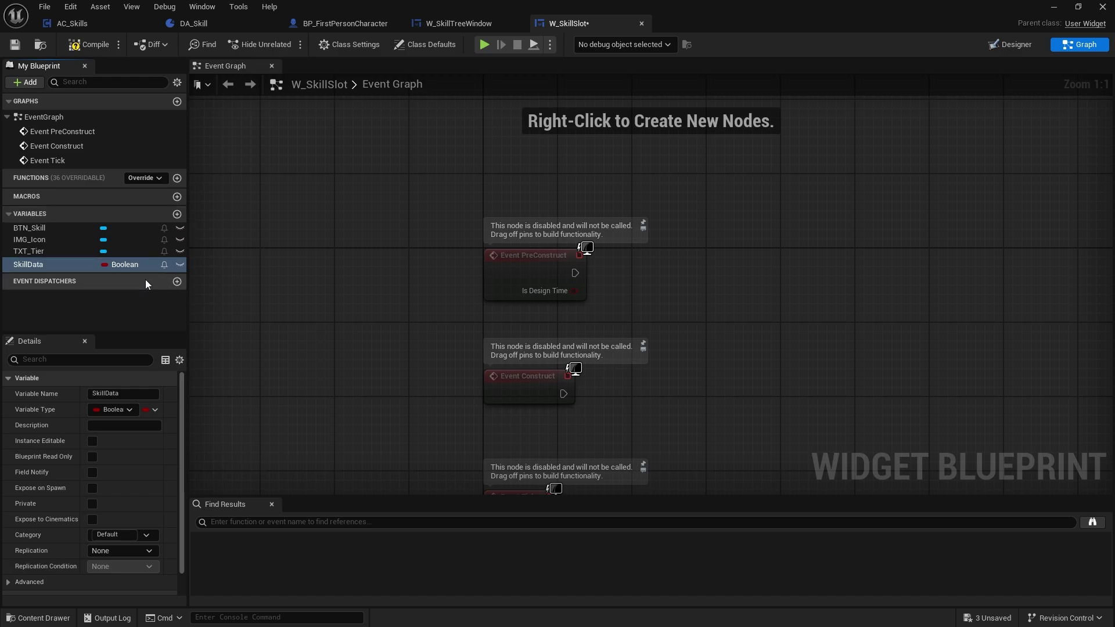
Step: Set the SkillData variable's type to a DA Skill object reference and make it instance editable
left_click(133, 266)
type("da")
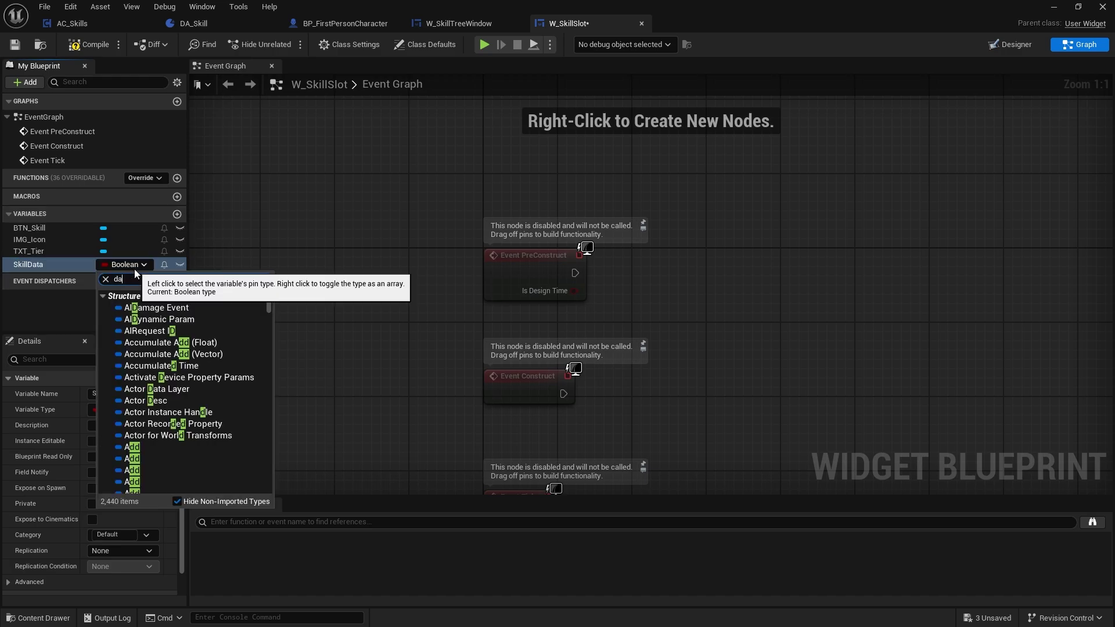
type(" skill")
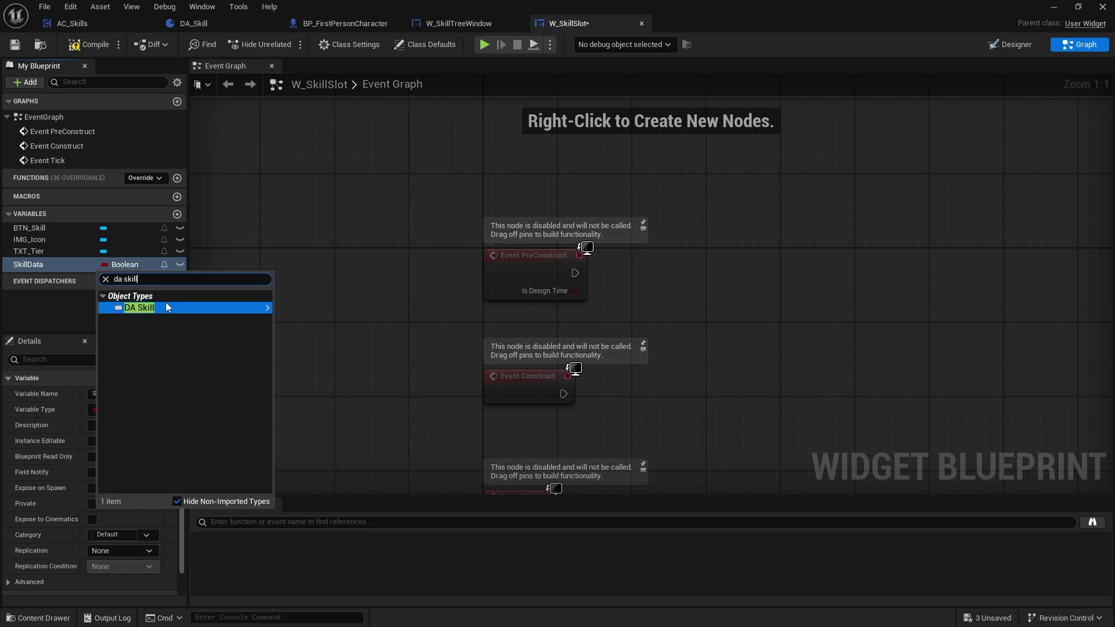
left_click(166, 304)
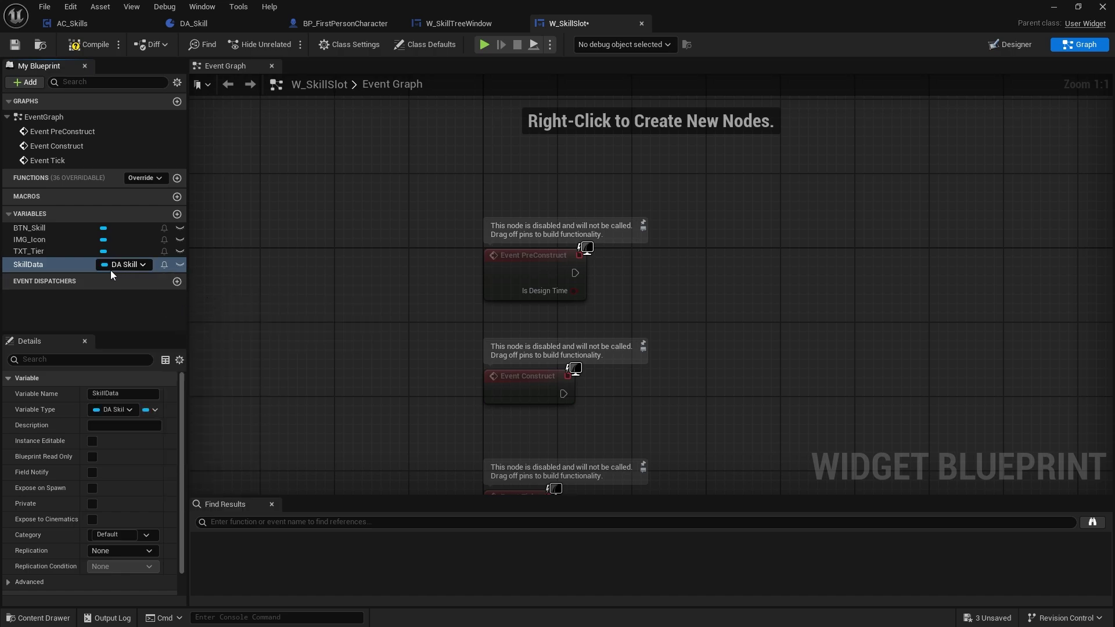
left_click(179, 264)
Step: Place a SkillData getter near Event PreConstruct in the event graph and get its Icon value
right_click_drag(656, 280, 619, 331)
left_click_drag(516, 318, 518, 166)
left_click(60, 266)
left_click_drag(61, 266, 514, 283)
left_click(462, 284)
type("icon")
key("Return")
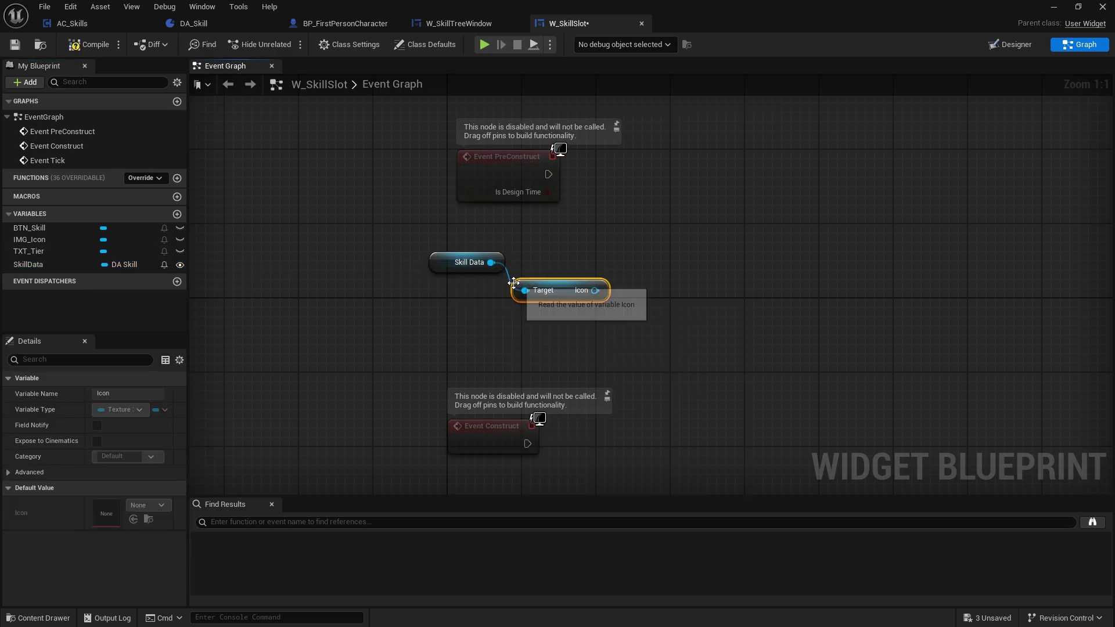
Step: Place an IMG_Icon getter and add a Set Brush from Texture node targeting it
left_click_drag(71, 241, 684, 222)
left_click(572, 247)
type("set i")
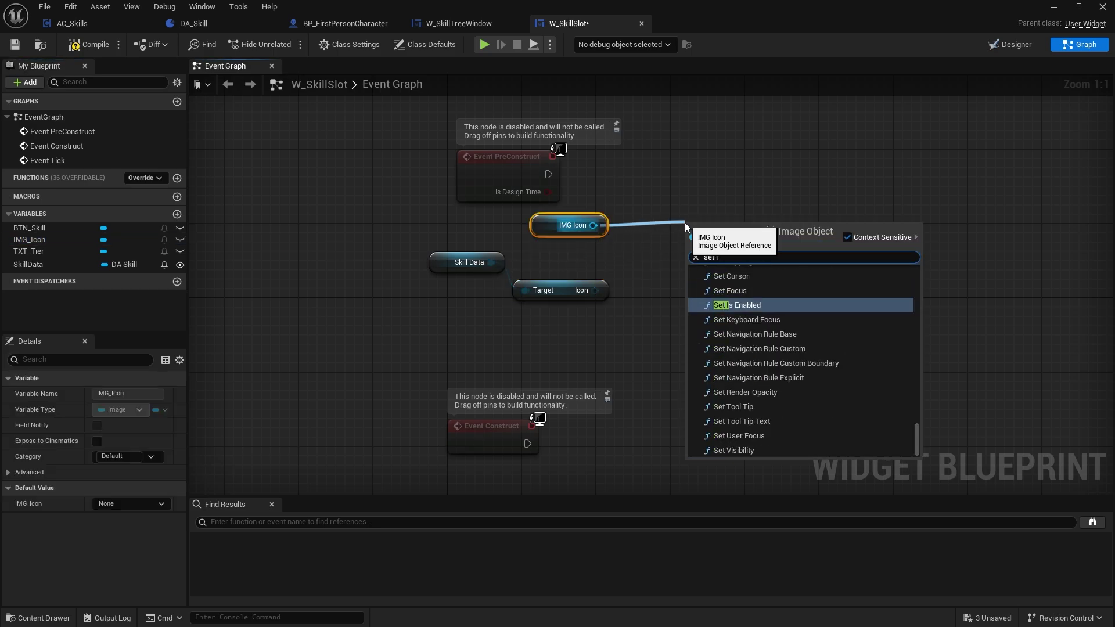
key("BackSpace")
type("te")
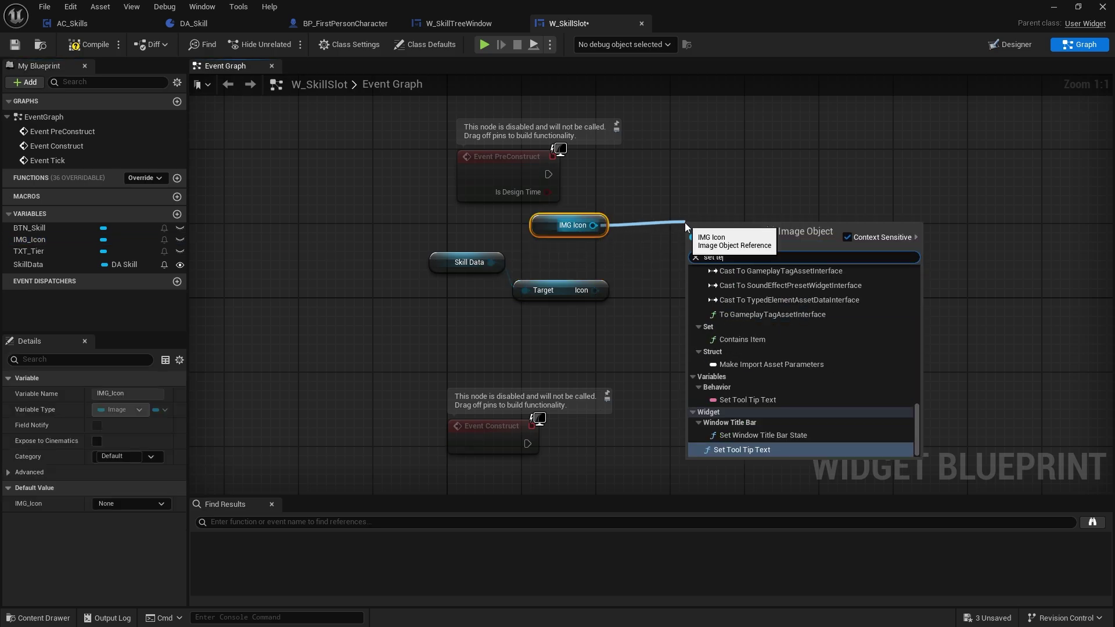
type("xture")
left_click(753, 295)
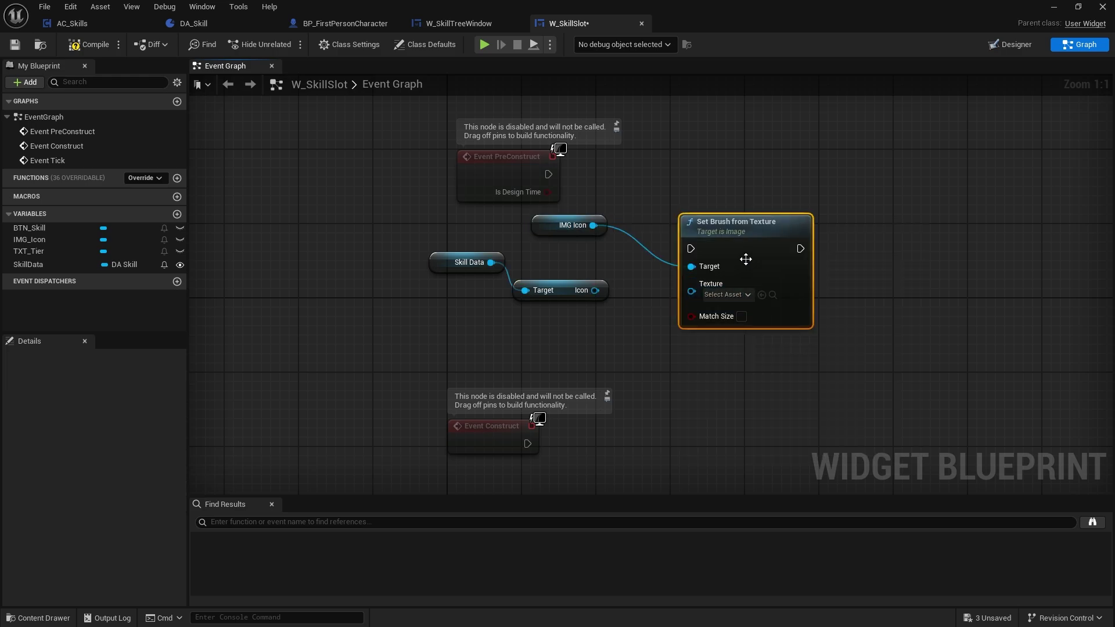
Step: Run Set Brush from Texture from Event PreConstruct with the skill's Icon as its Texture, then compile and save the widget
left_click_drag(746, 259, 764, 194)
left_click_drag(548, 174, 709, 184)
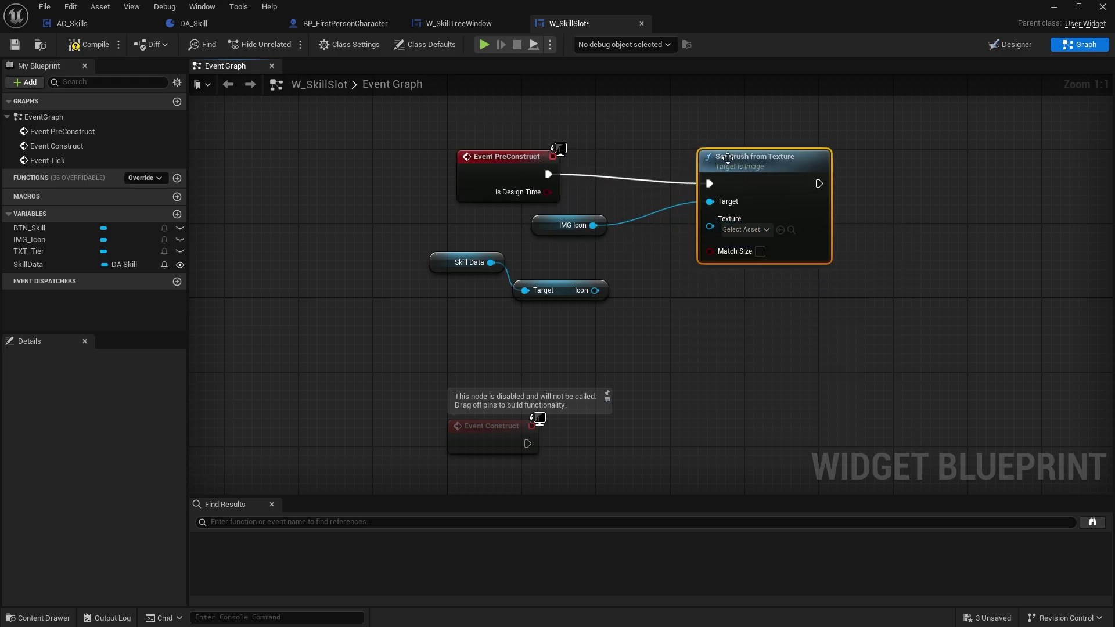
mouse_move(595, 290)
left_mouse_down()
mouse_move(744, 228)
mouse_move(711, 226)
left_mouse_up()
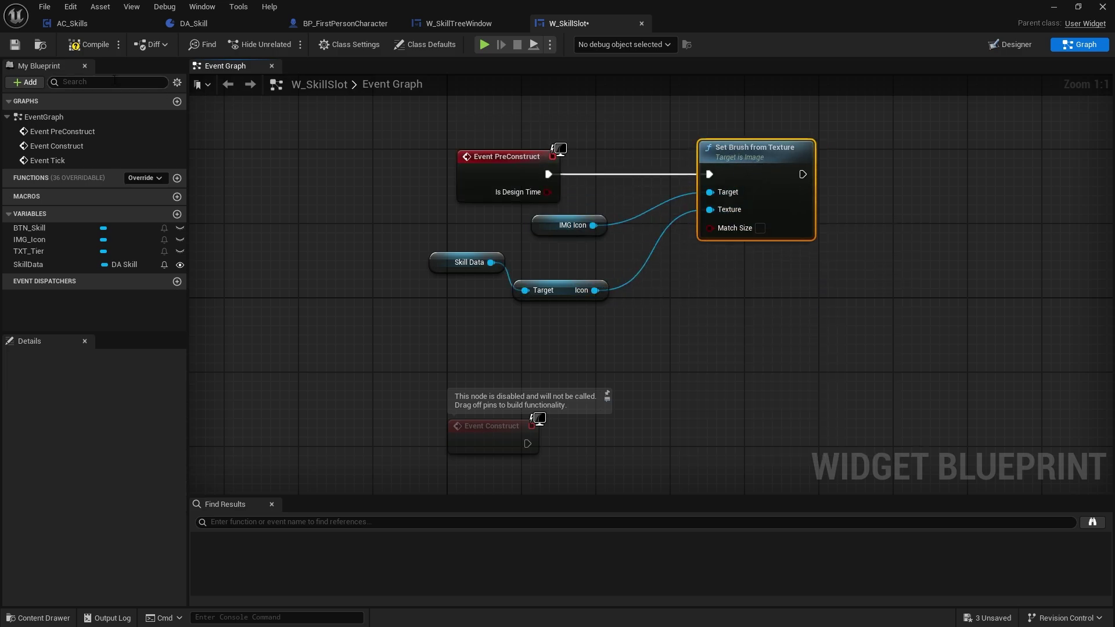
left_click(62, 45)
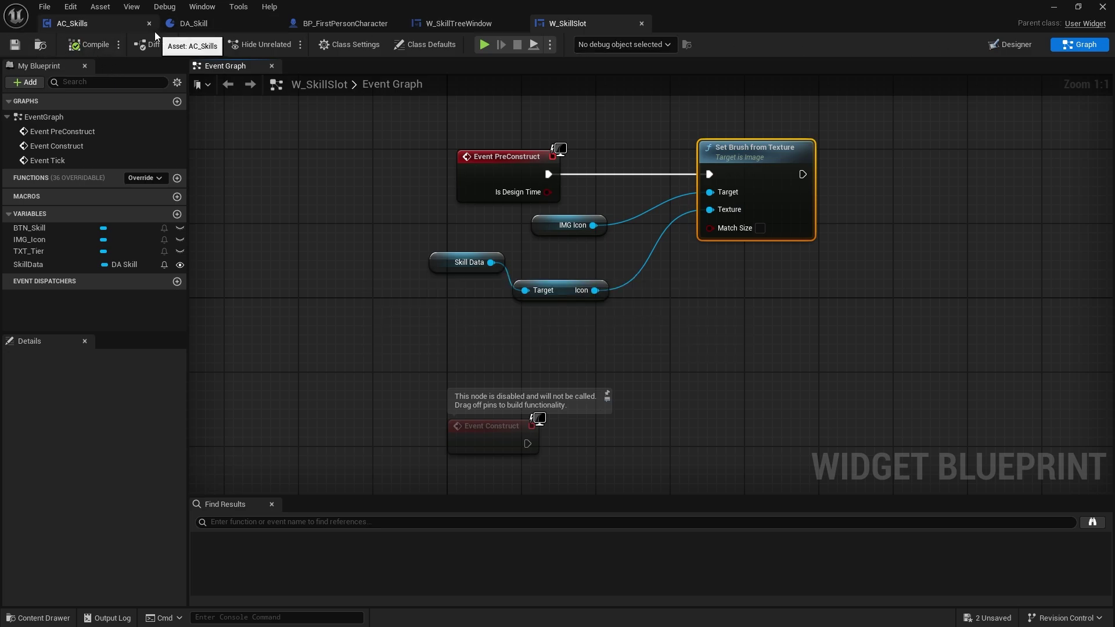
Step: Set SkillData's default value to SwordSpecilization, compile, check the slot's icon in the designer and save the widget
left_click(48, 263)
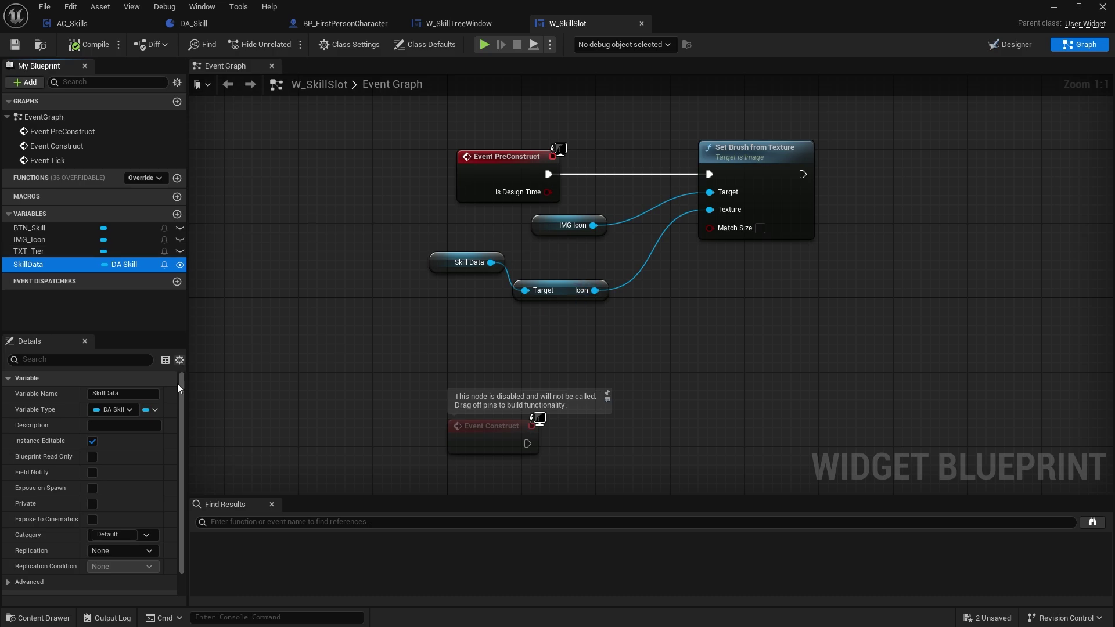
scroll(138, 503, "down", 2)
left_click(142, 570)
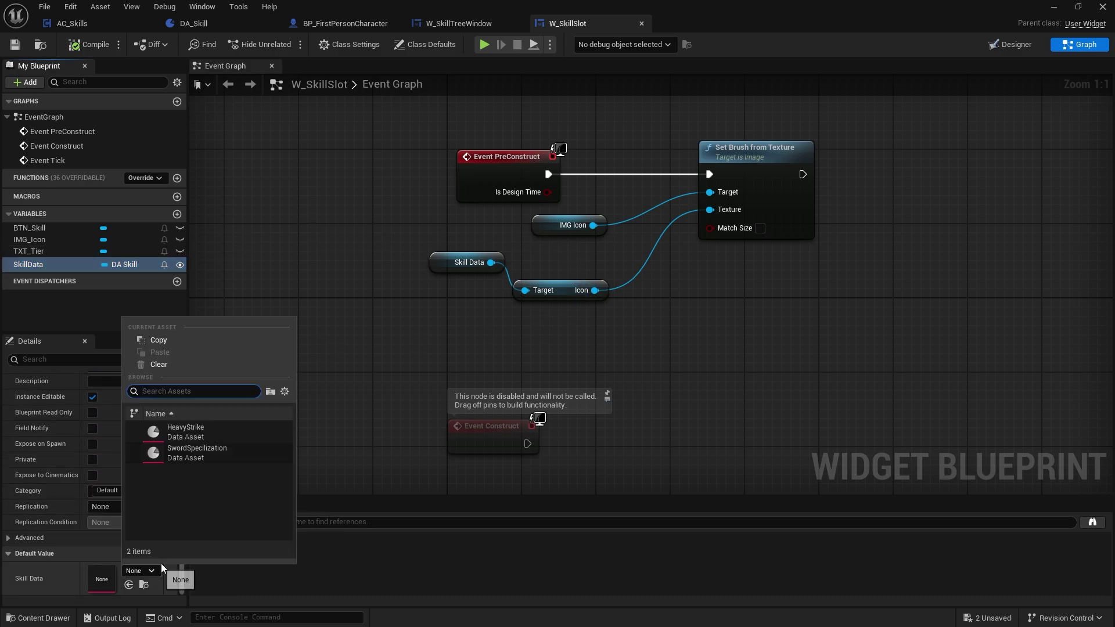
left_click(199, 451)
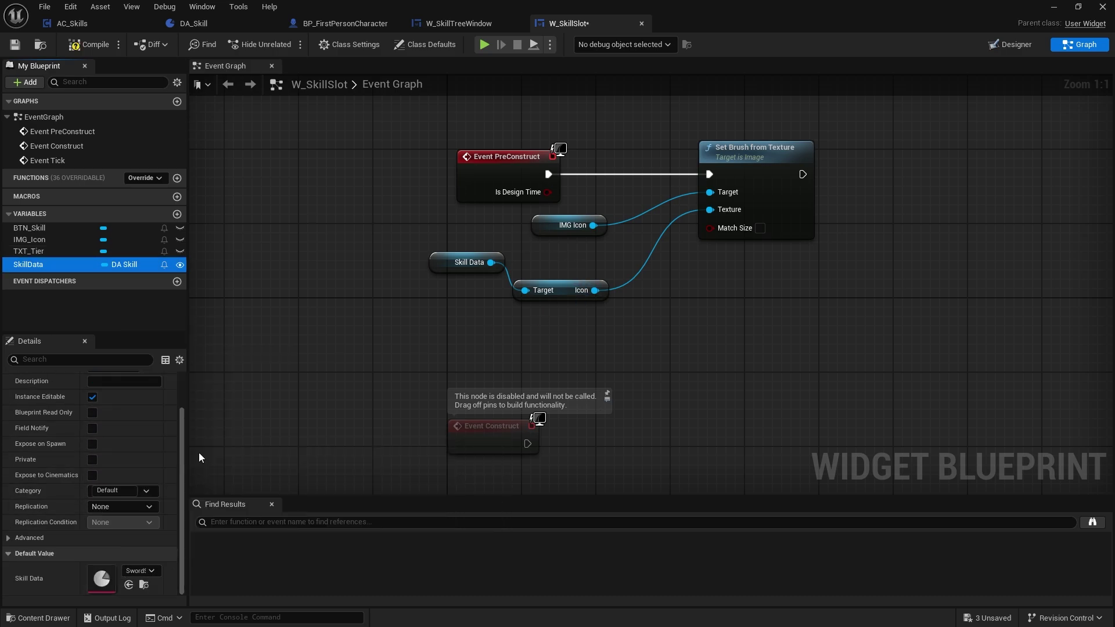
left_click(82, 48)
left_click(1004, 45)
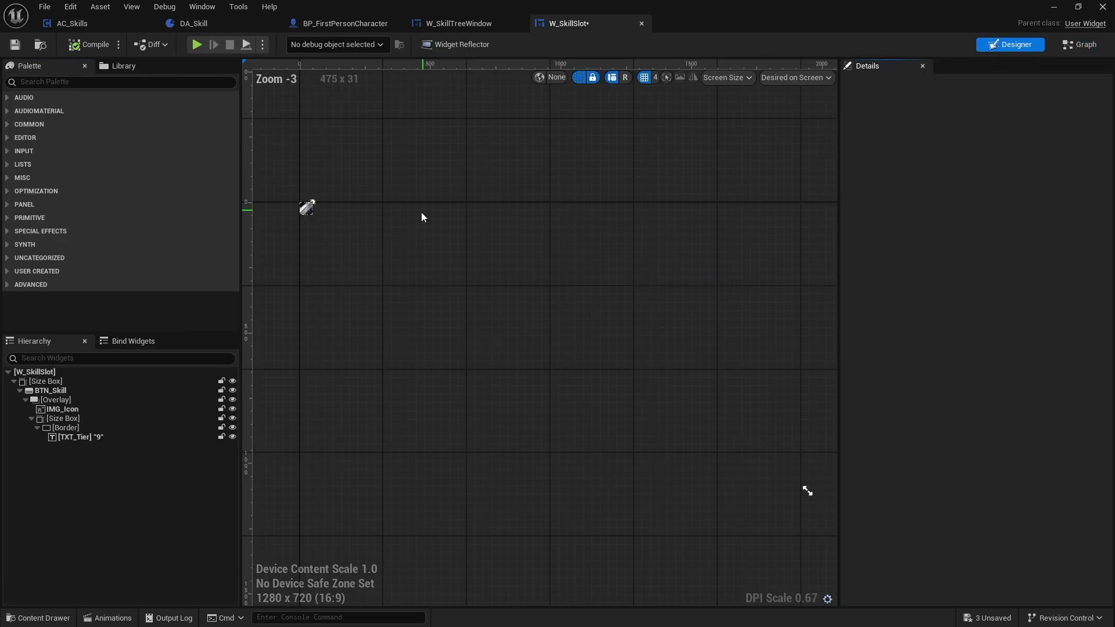
scroll(419, 212, "up", 11)
right_click_drag(610, 248, 583, 302)
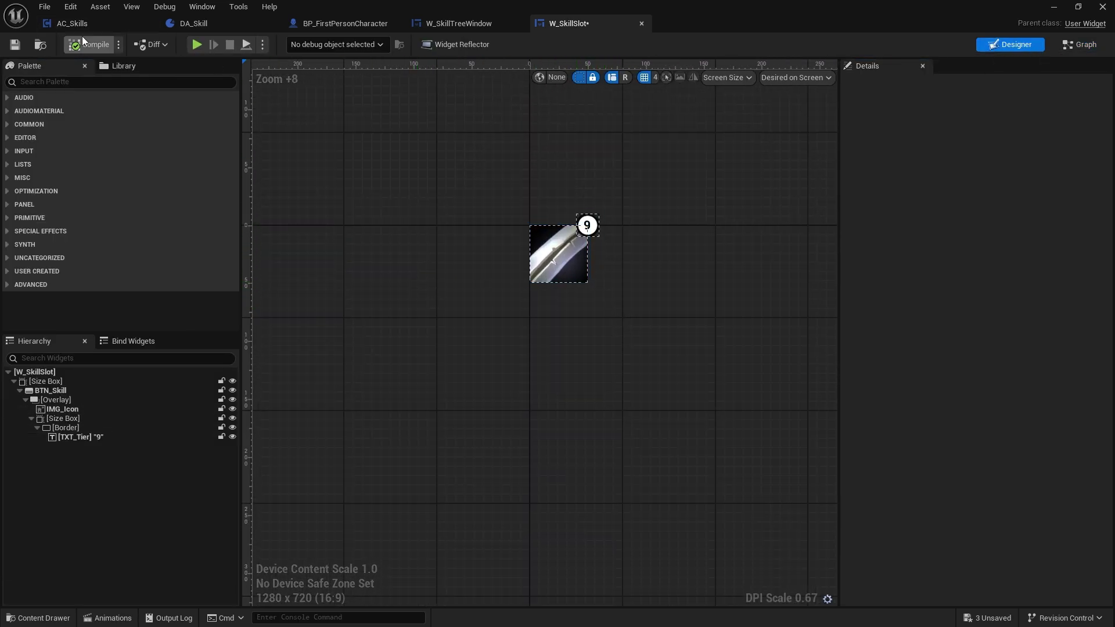
left_click(16, 44)
Step: Add a W_SkillSlot to the Canvas Panel of W_SkillTreeWindow and enable Size To Content for it
left_click(458, 22)
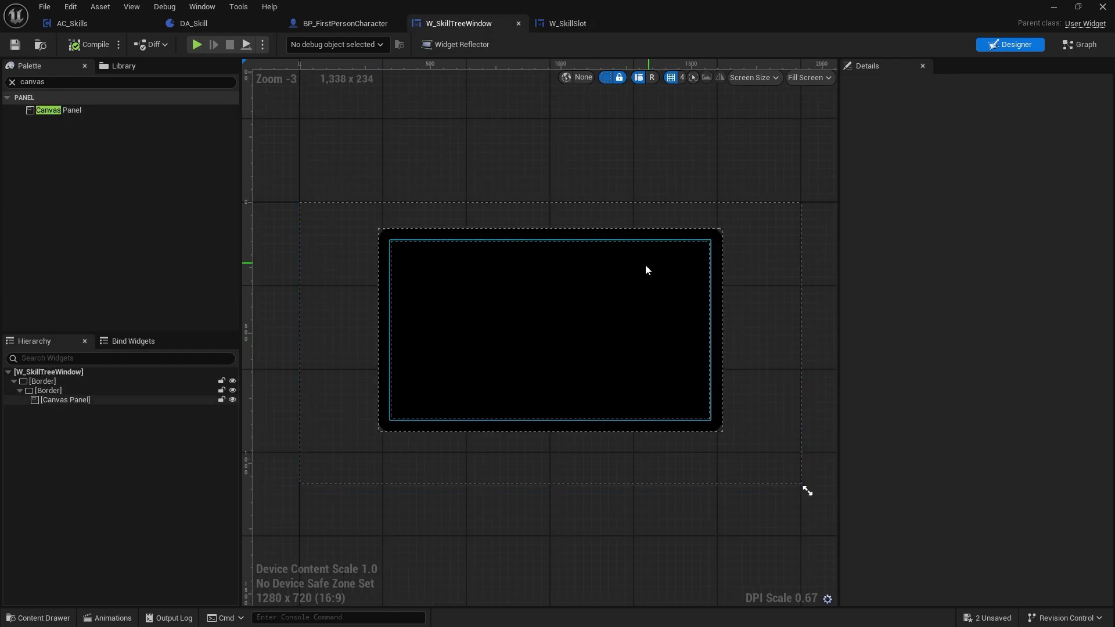
left_click(12, 82)
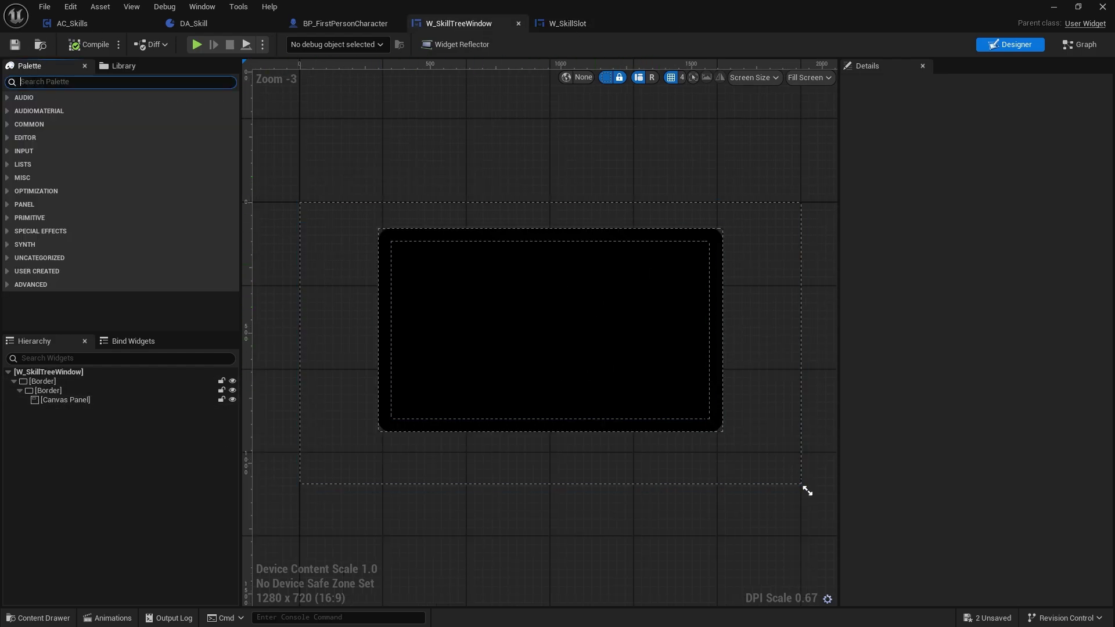
type("skill")
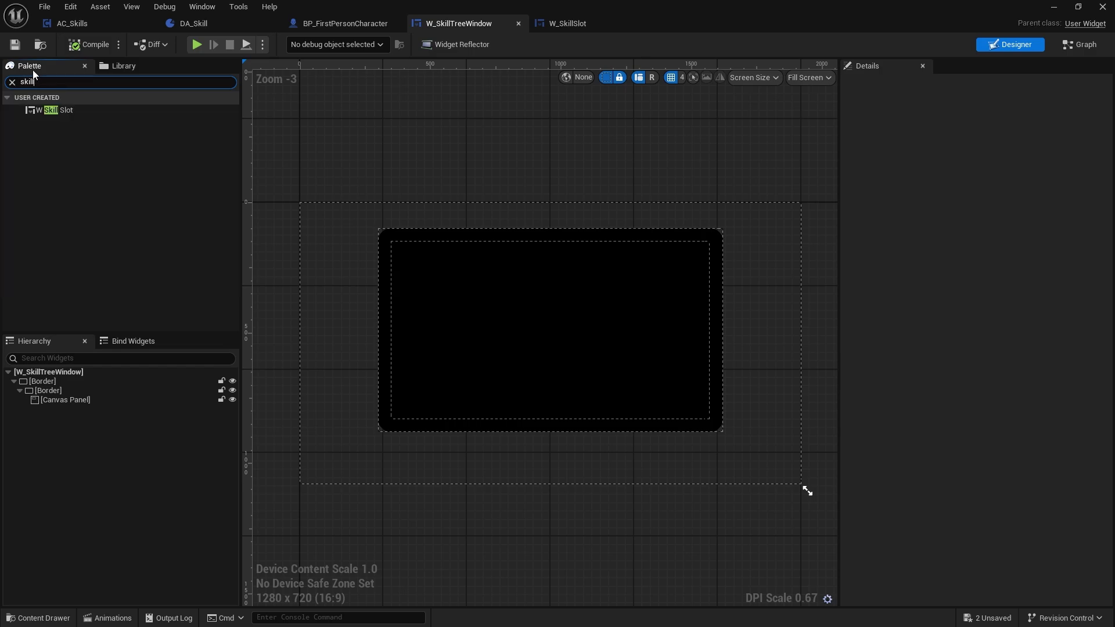
left_click_drag(64, 110, 64, 399)
left_click(80, 409)
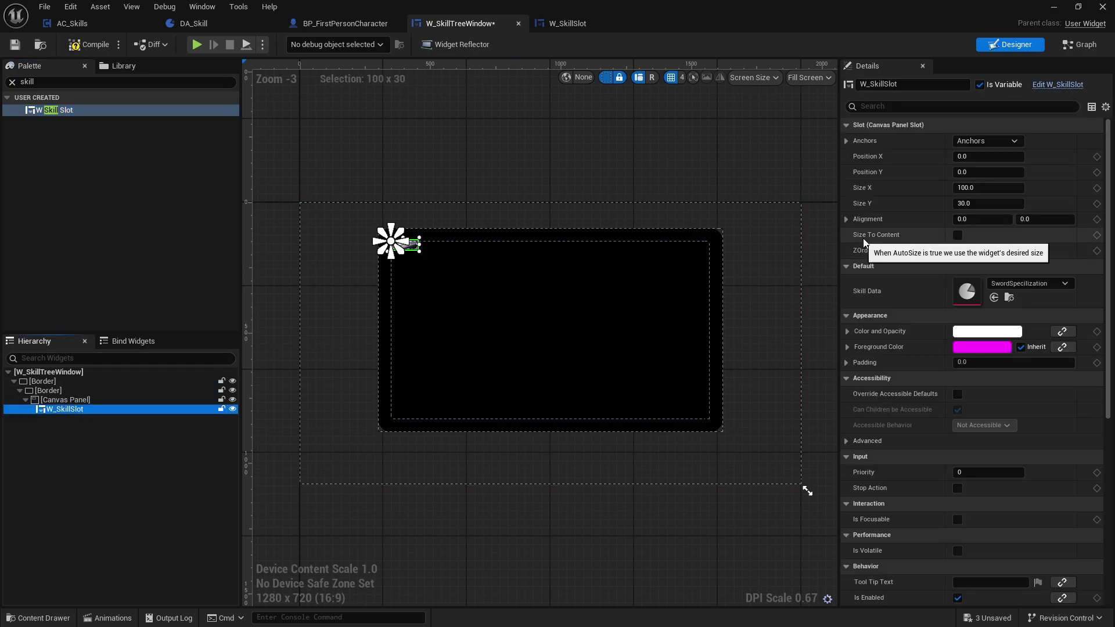
left_click(957, 236)
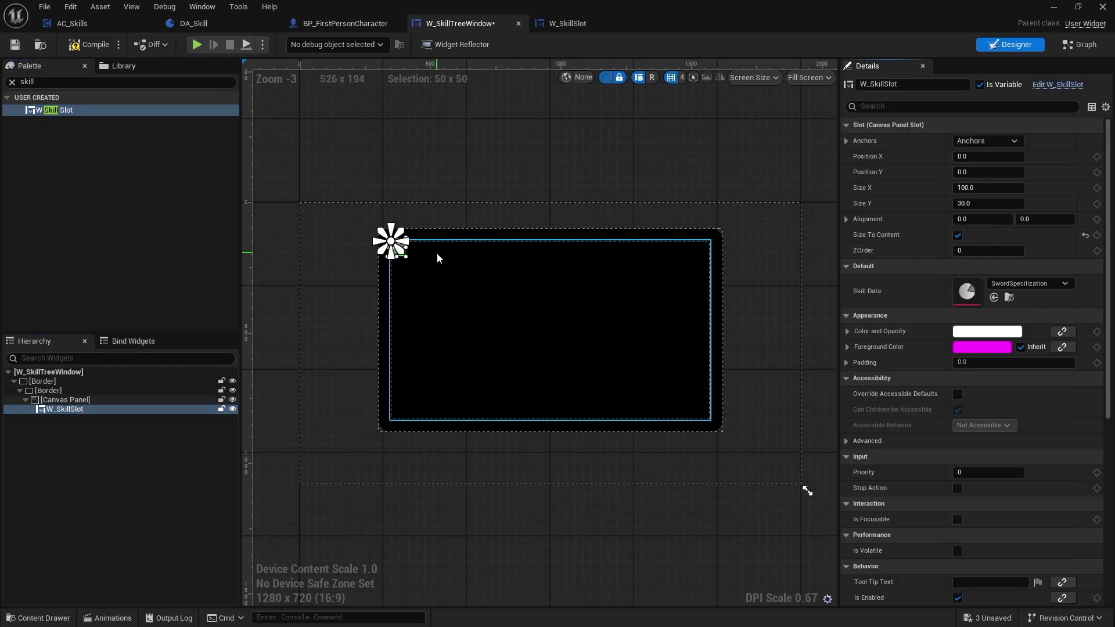
Step: Move the skill slot inside the window's canvas to about X 316, Y 160
scroll(416, 245, "up", 4)
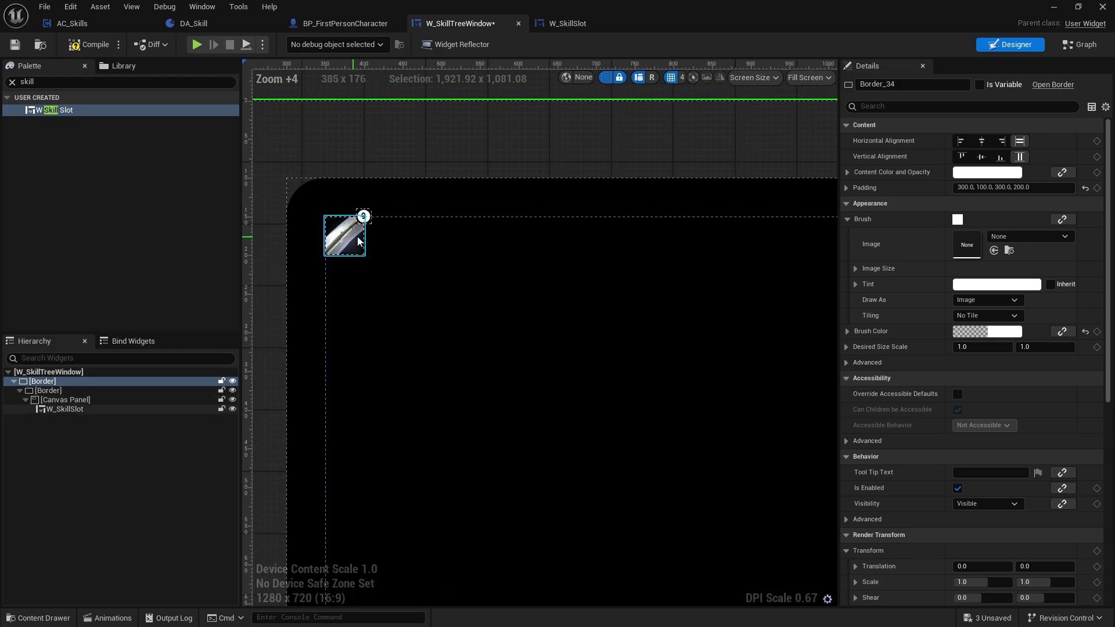
scroll(407, 252, "down", 7)
right_click_drag(504, 306, 432, 295)
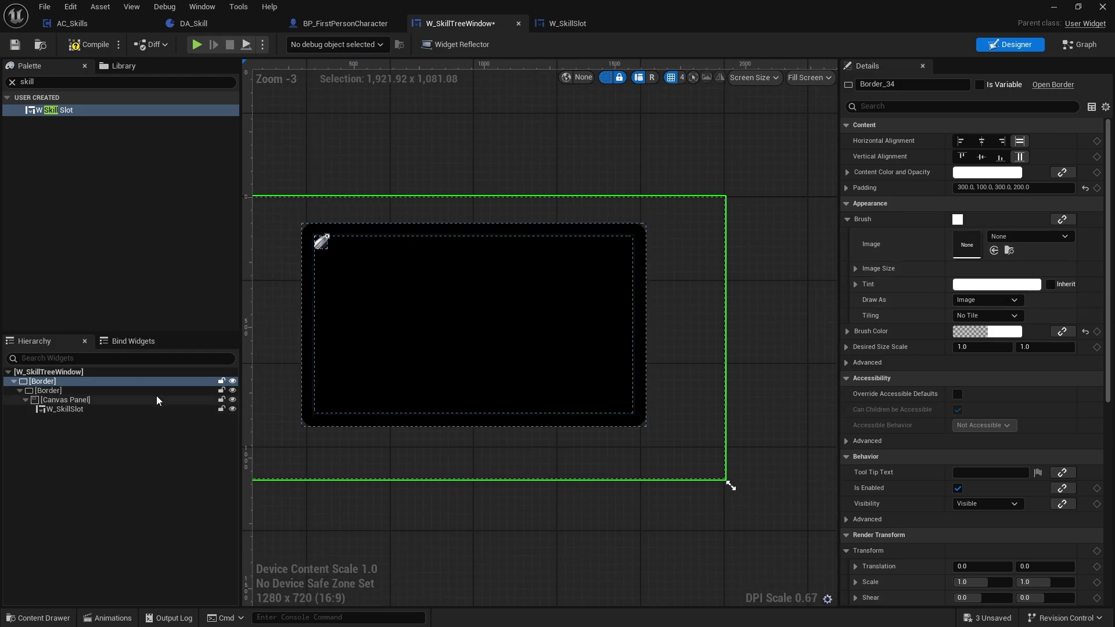
left_click(107, 410)
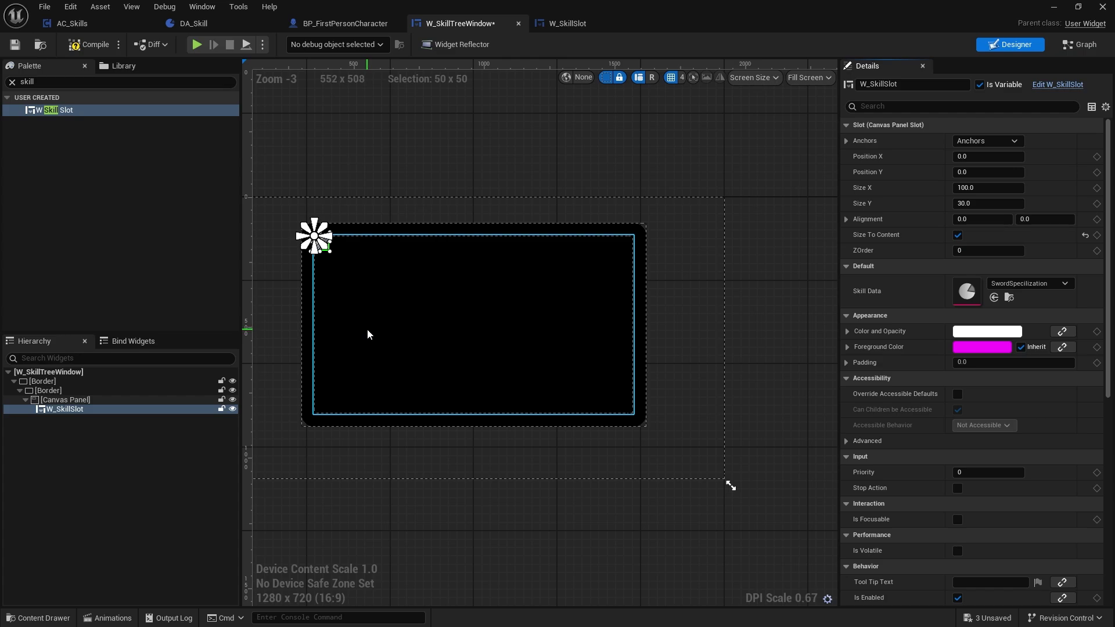
scroll(383, 325, "up", 3)
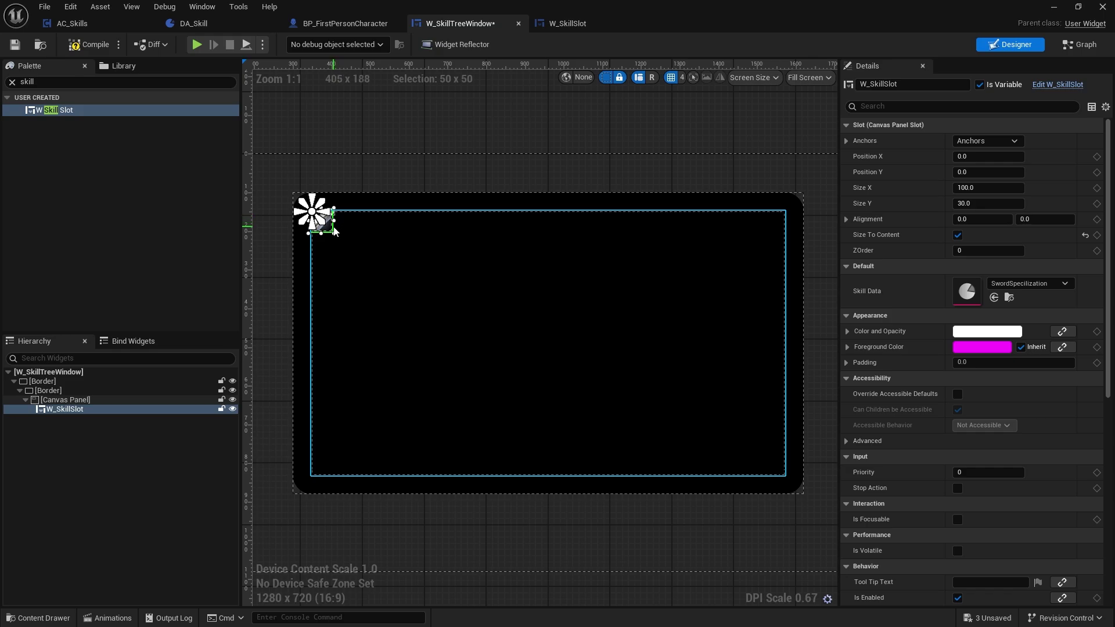
left_click_drag(324, 232, 443, 302)
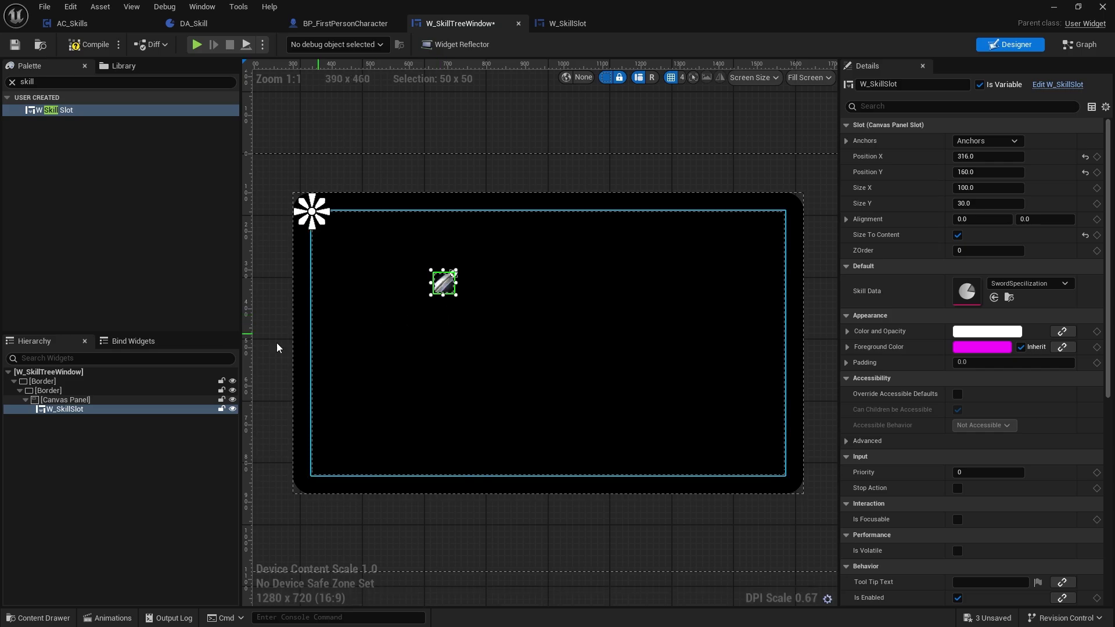
Step: Duplicate the skill slot and place the copy below and beside the original at about X 404, Y 256
right_click(98, 401)
left_click(96, 414)
right_click(95, 410)
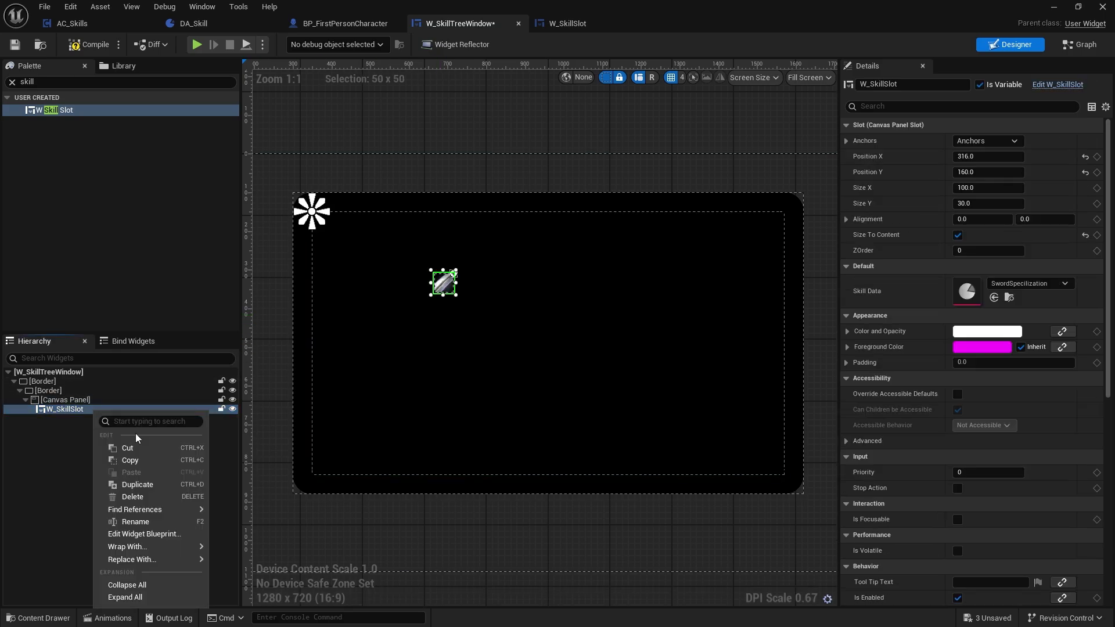
left_click(138, 485)
left_click_drag(447, 285, 498, 335)
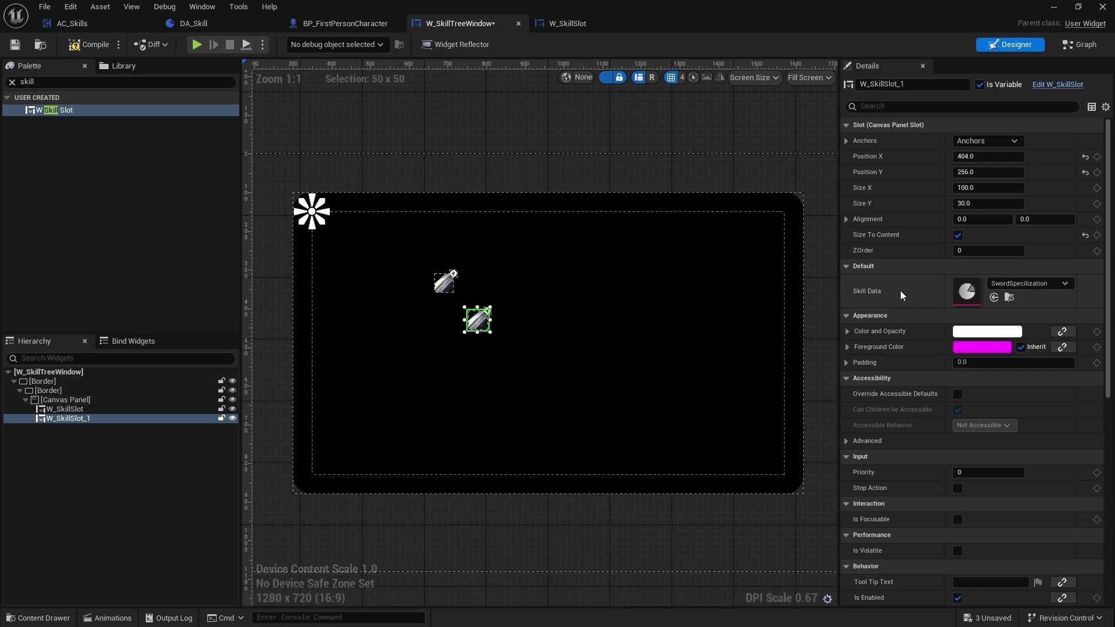
Step: Set the duplicated slot's Skill Data to HeavyStrike and inspect both slot icons
left_click(1028, 283)
left_click(1019, 421)
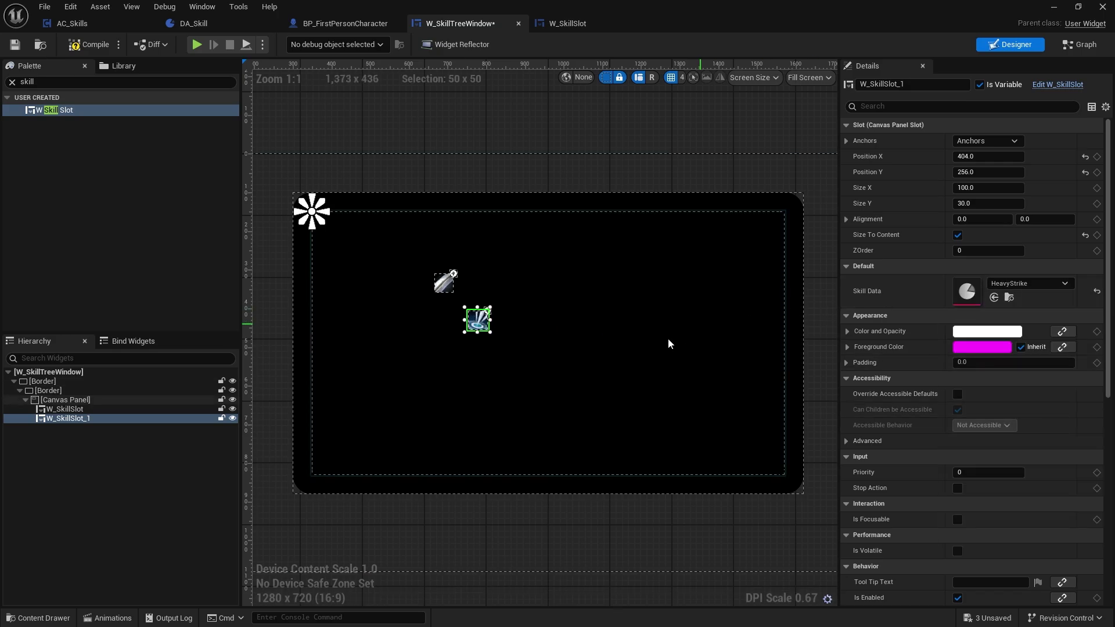
left_click(510, 162)
scroll(471, 308, "up", 6)
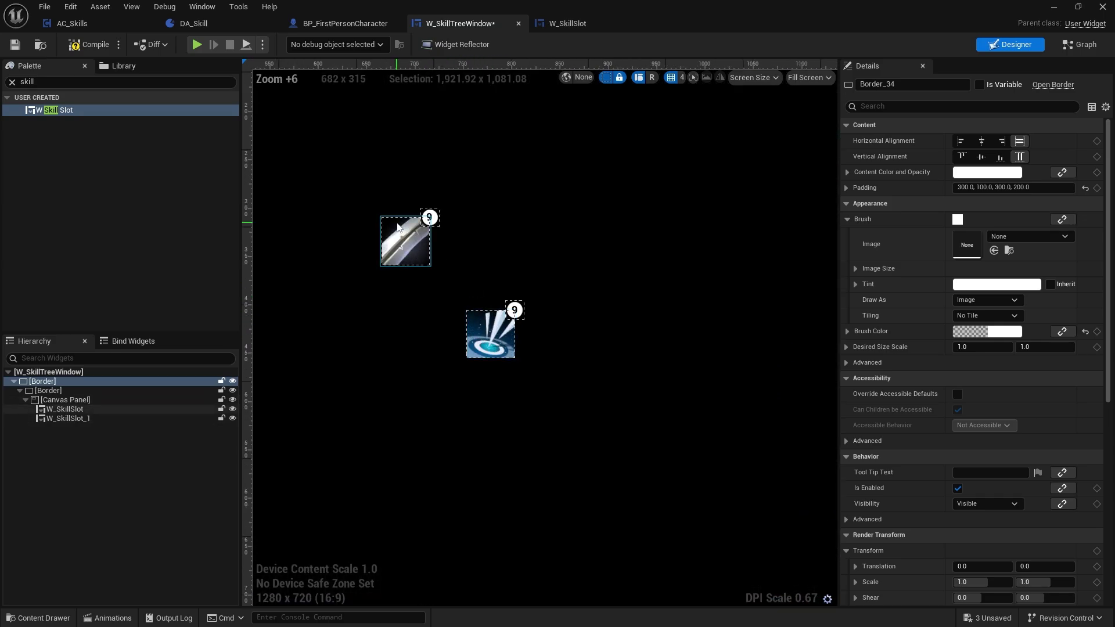
left_click(487, 328)
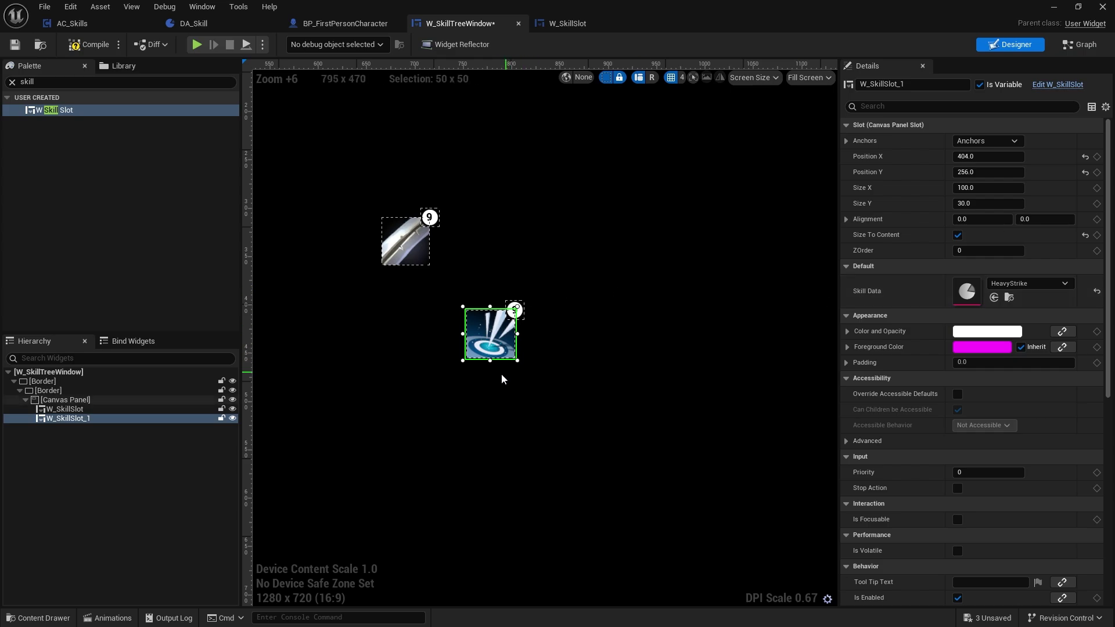
scroll(521, 369, "down", 2)
scroll(428, 317, "down", 2)
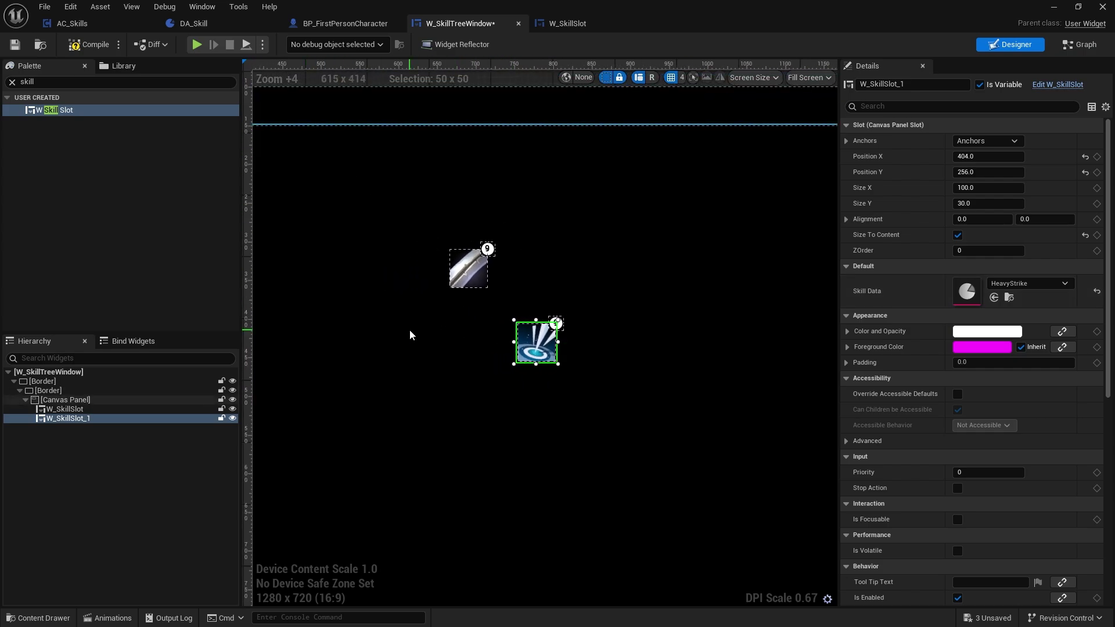
right_click_drag(441, 341, 438, 339)
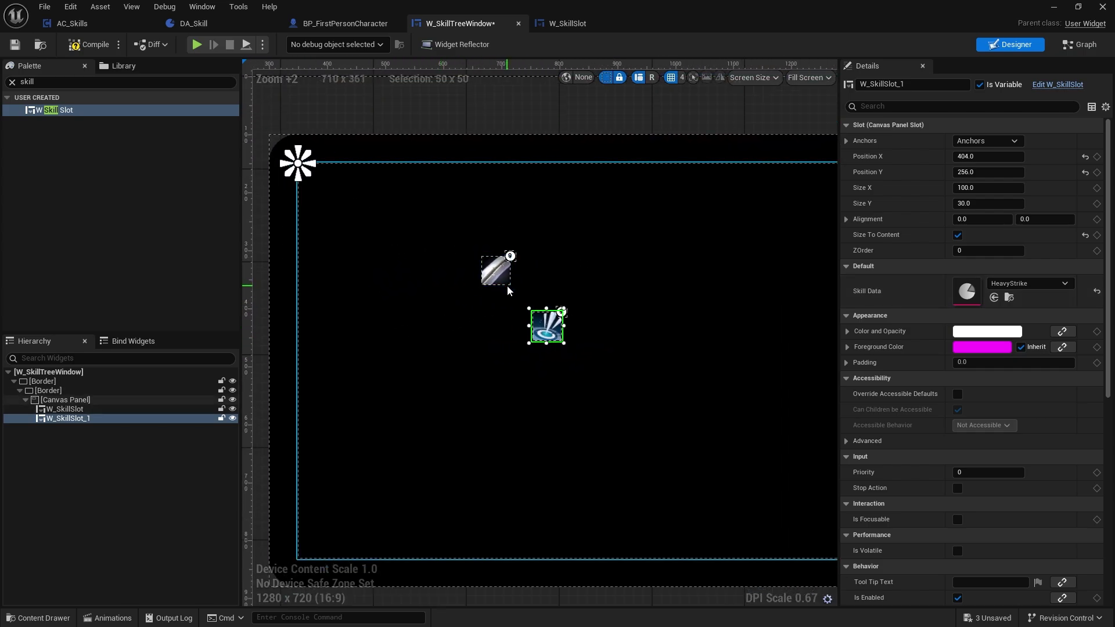